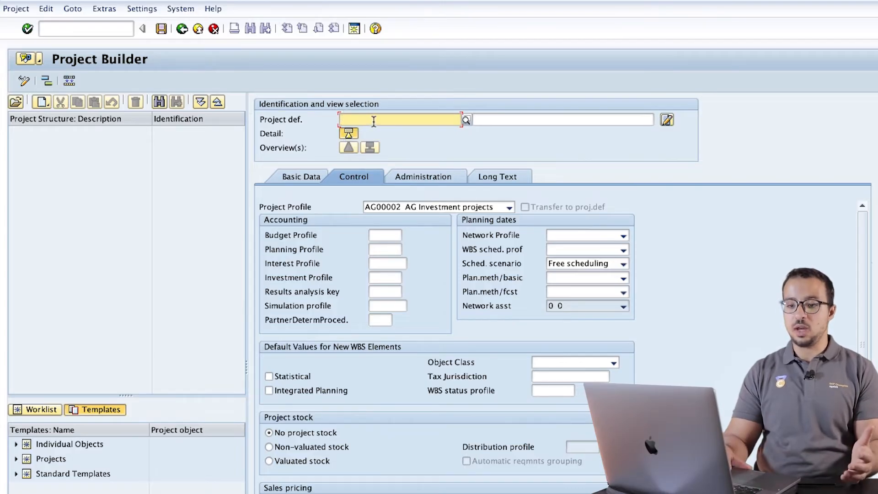
- Create the project definition 3agwh9 with the description "WH Constr", keeping the AG Investment projects profile
click(478, 119)
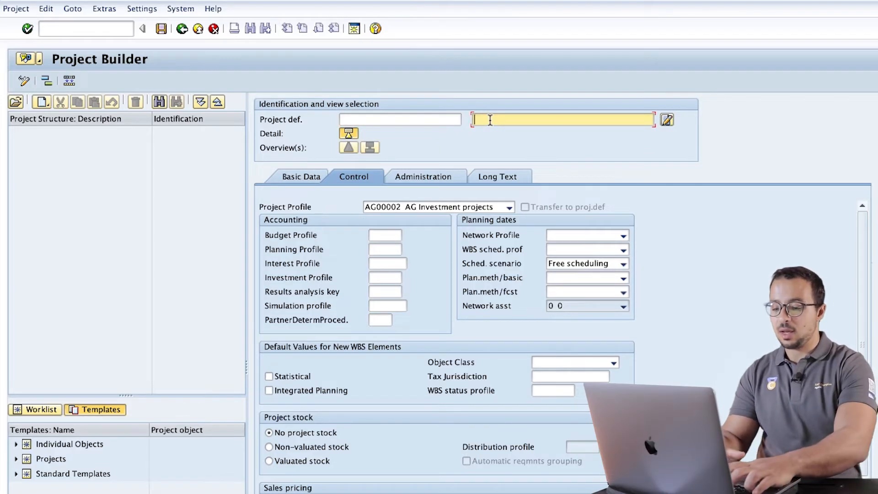
text(WH Constr)
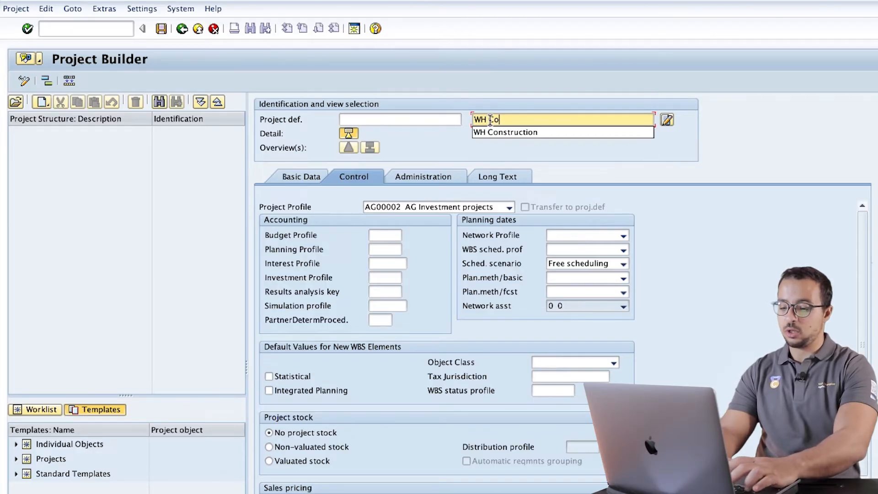
click(437, 120)
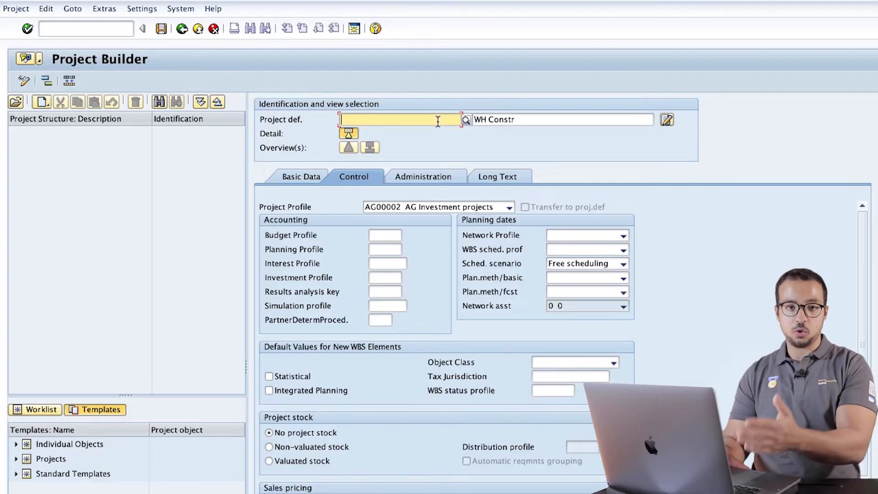
text(3ag)
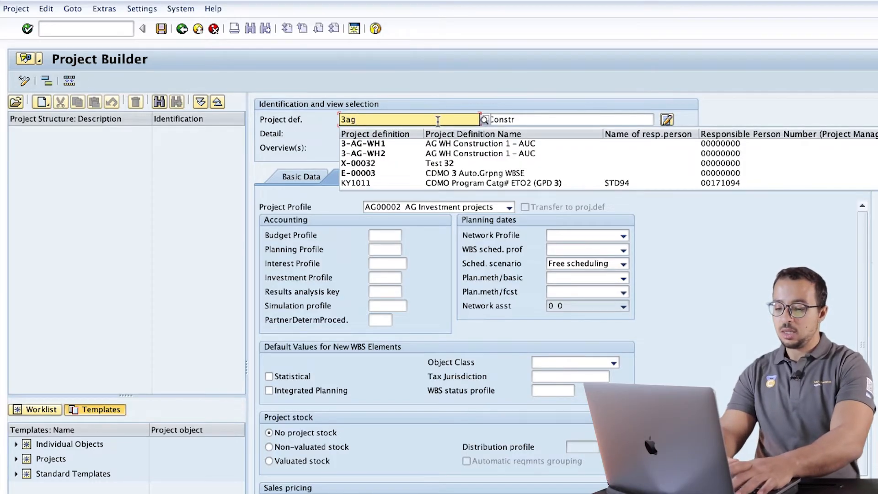
text(wh9)
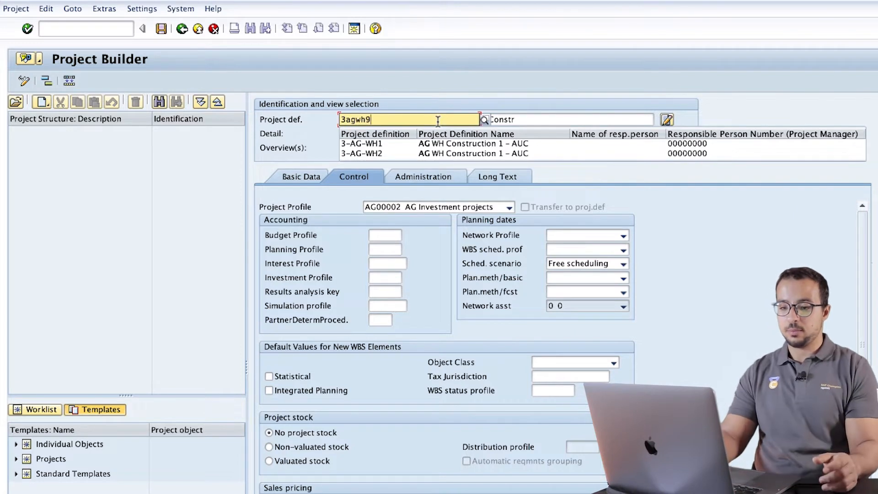
key(Return)
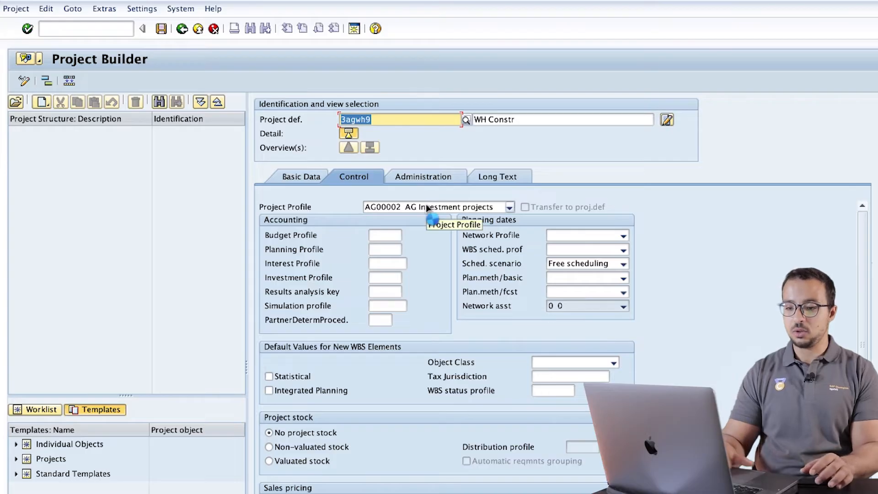
key(Return)
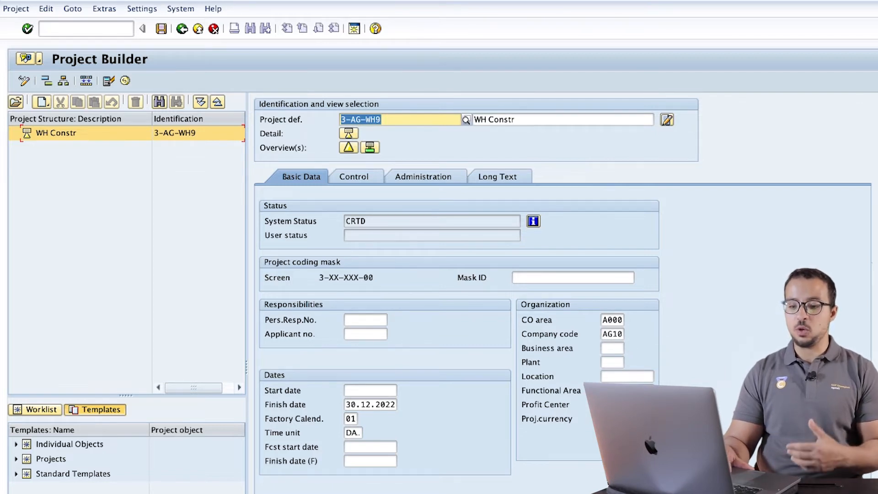
- Check the investment profile in the project definition's control data and save the project
click(362, 181)
drag(371, 278, 409, 283)
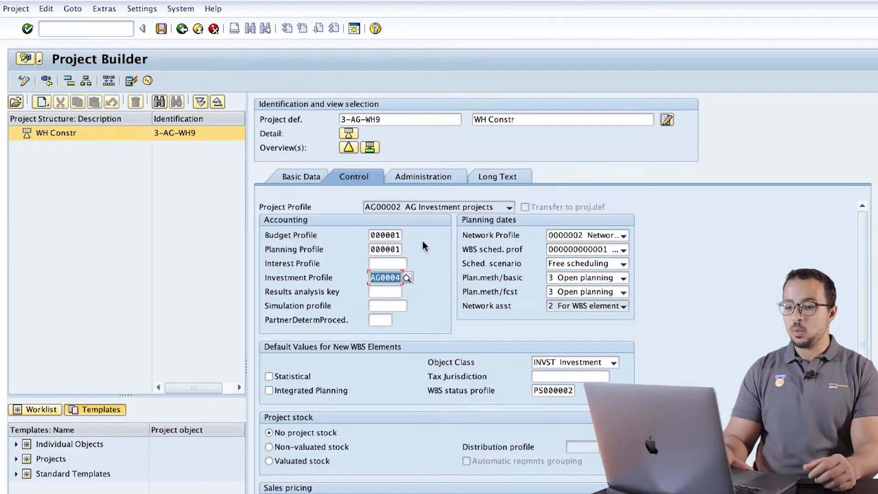
click(308, 179)
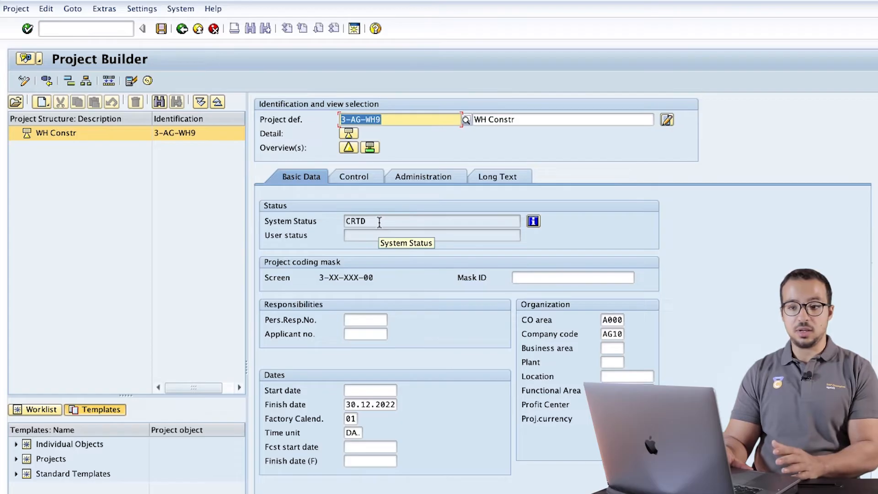
click(161, 29)
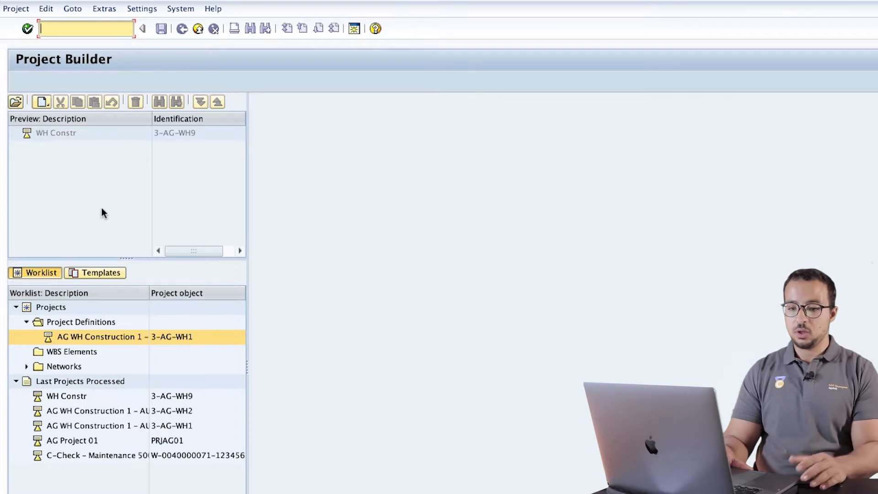
- Reopen project 3-AG-WH9 and create the WBS element 3-AG-WH9-01 under it with the description "WH Const"
click(63, 133)
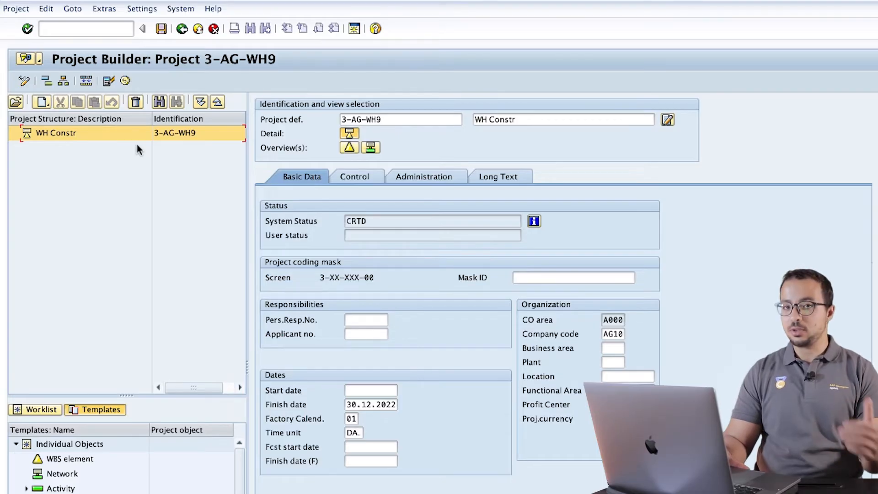
right_click(63, 132)
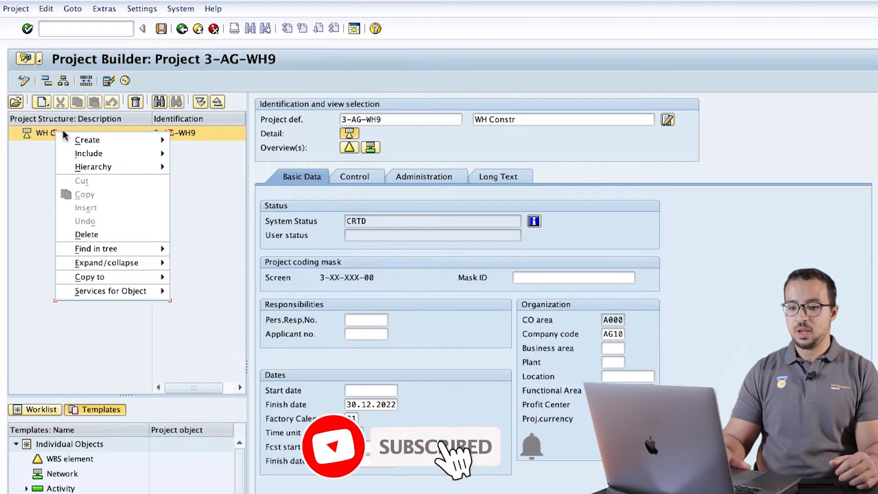
mouse_move(78, 137)
click(187, 140)
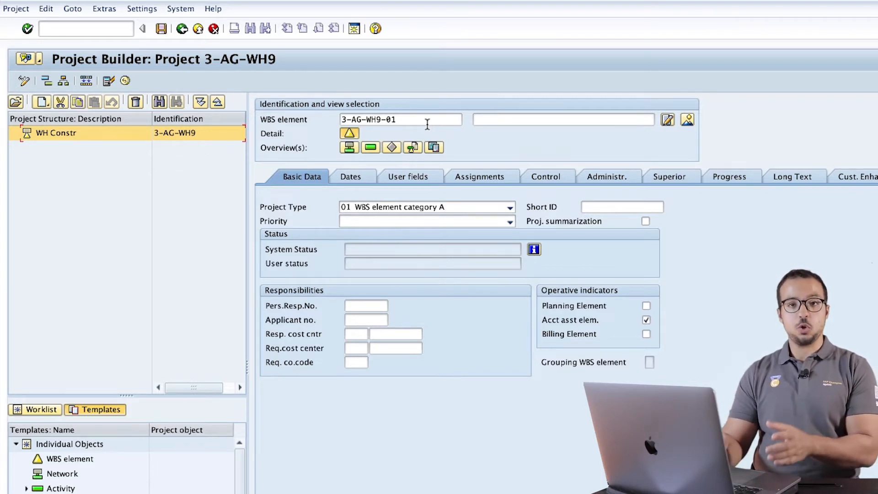
click(419, 120)
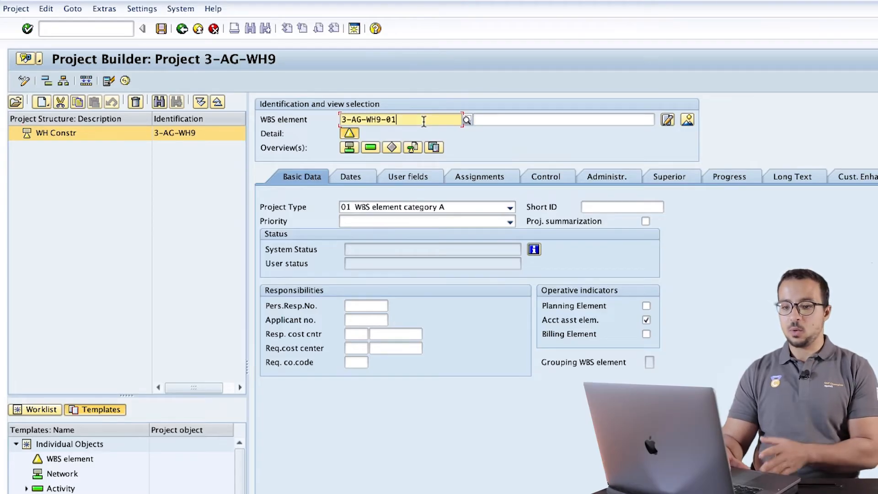
click(500, 120)
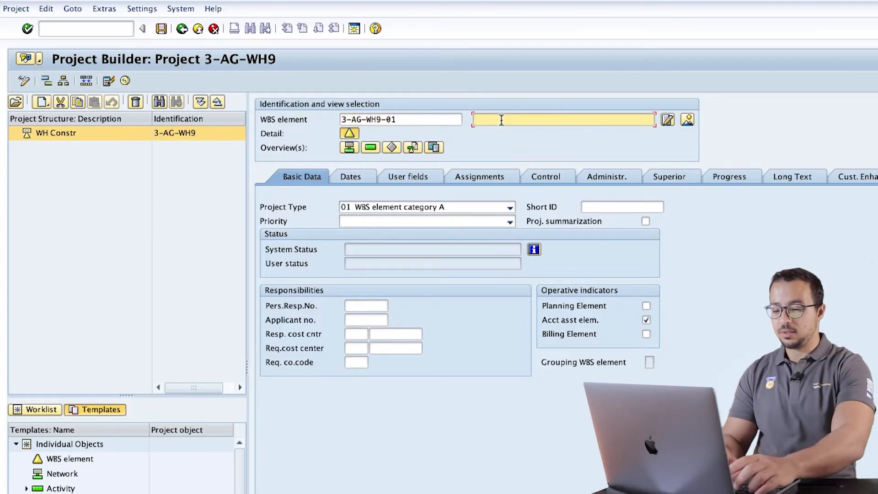
text(WH )
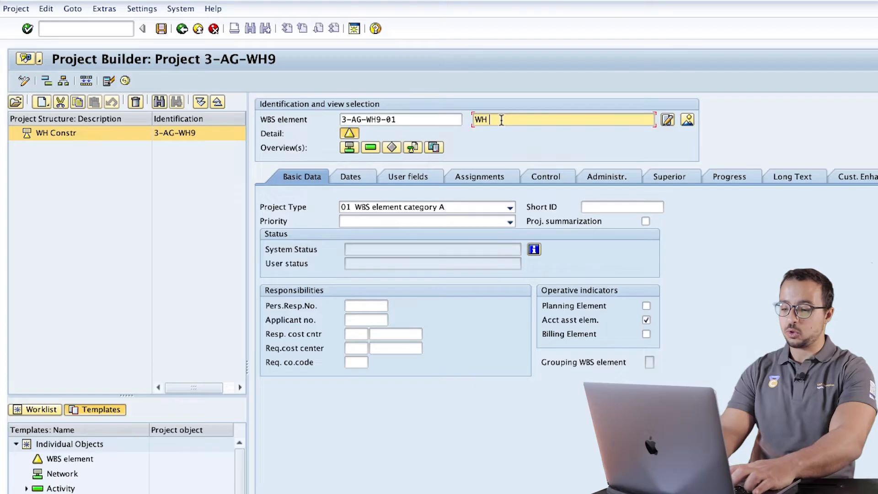
text(Const)
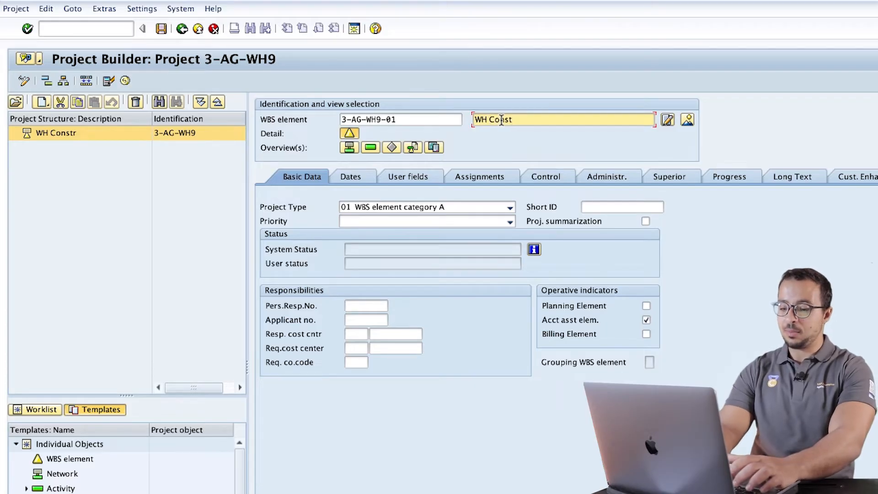
key(Return)
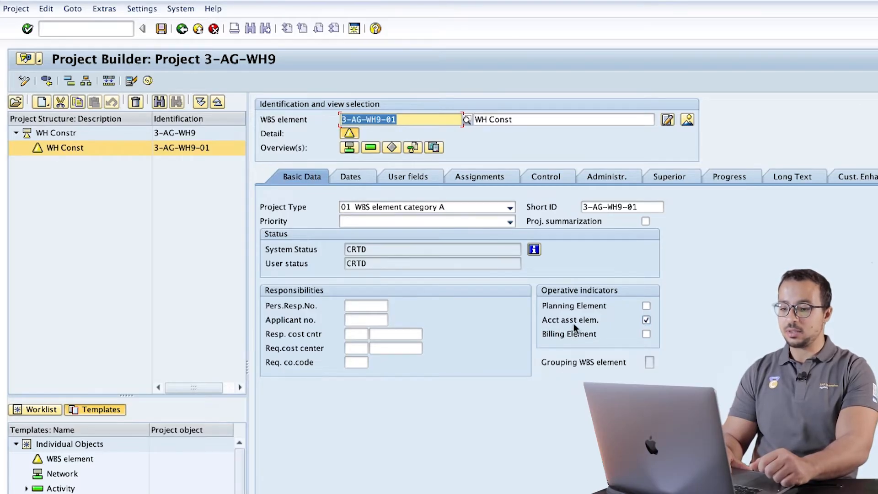
- Turn off the account assignment indicator for WBS element 3-AG-WH9-01 and clear its investment profile
click(646, 321)
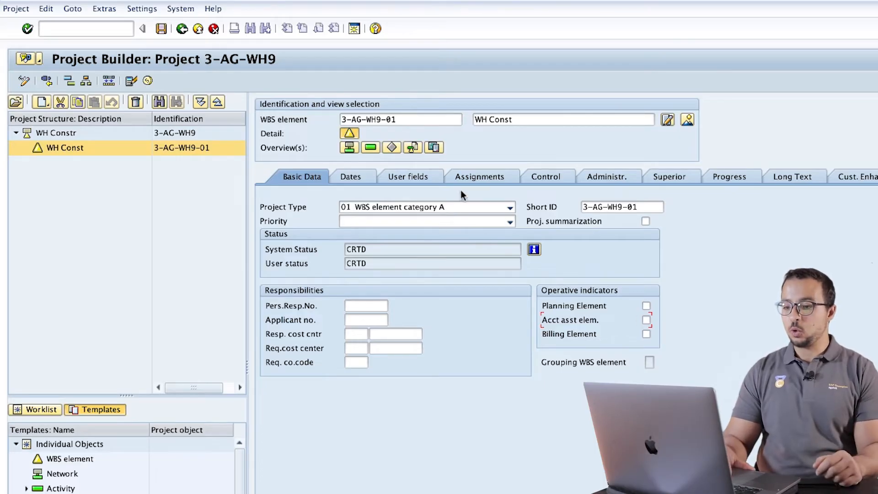
click(534, 178)
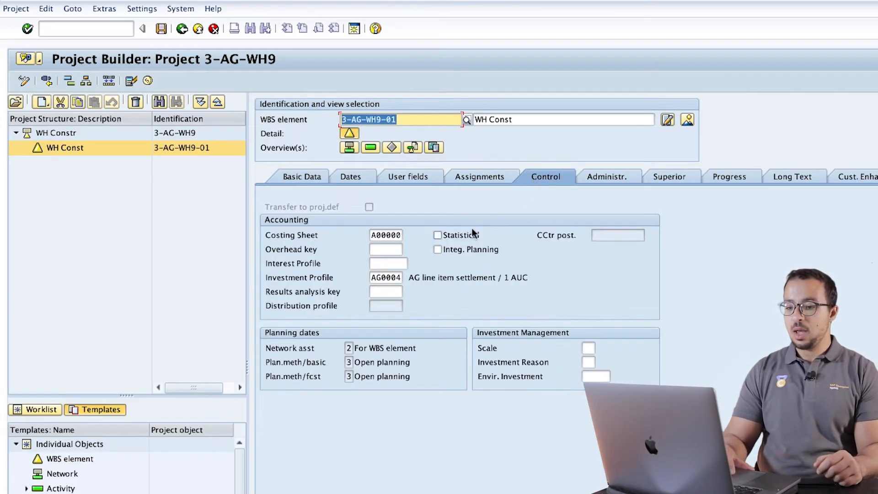
drag(371, 278, 481, 271)
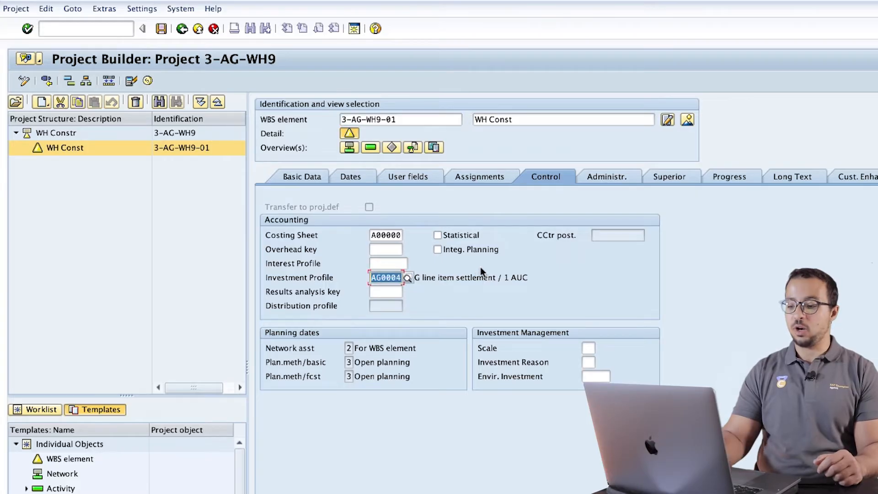
key(Delete)
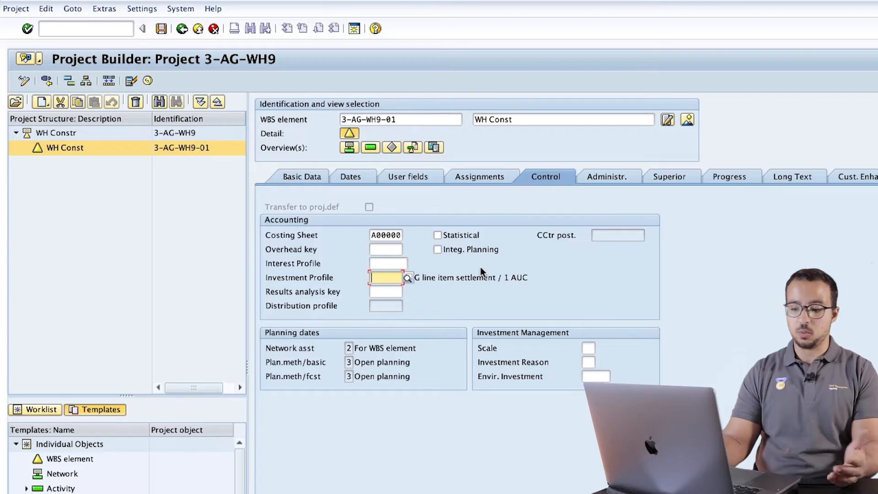
key(Return)
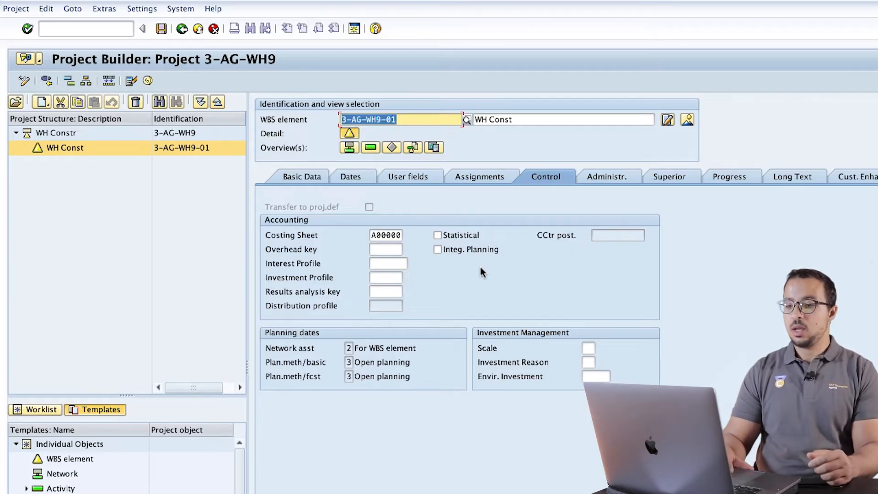
click(311, 180)
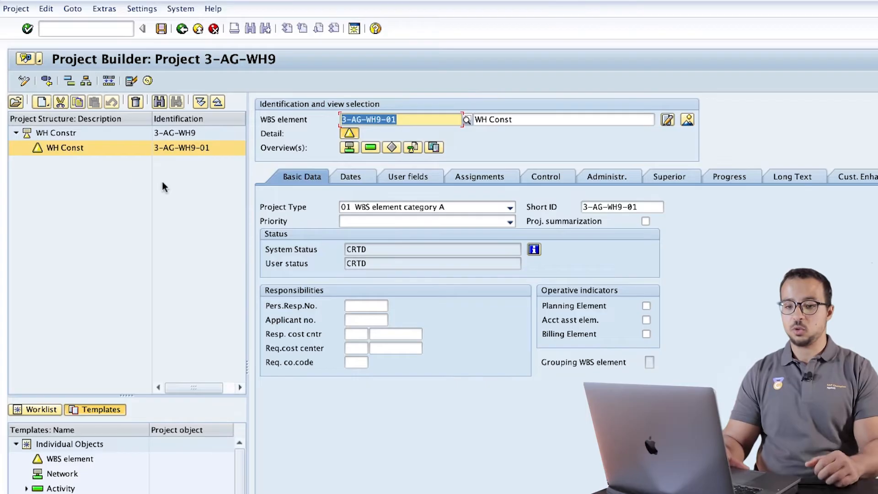
- Create the WBS element 3-ag-wh9-10 under WH Const with the description "Room1"
right_click(72, 147)
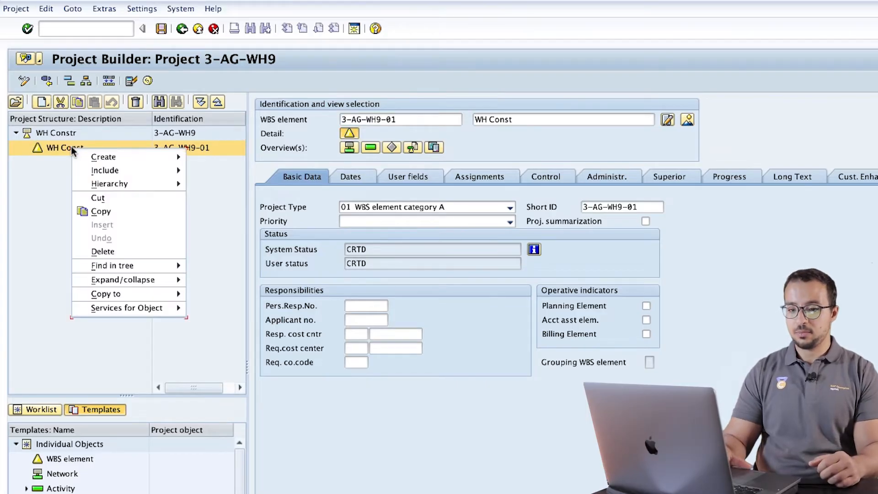
mouse_move(82, 155)
click(199, 156)
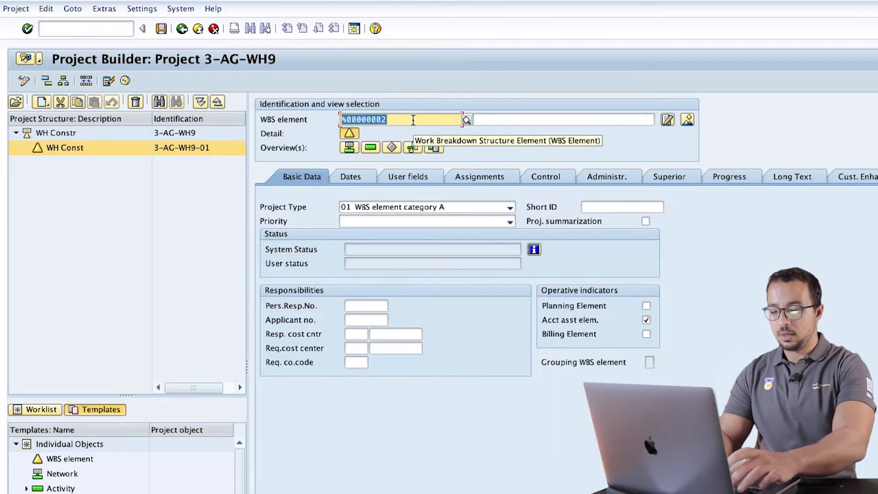
text(3-ag)
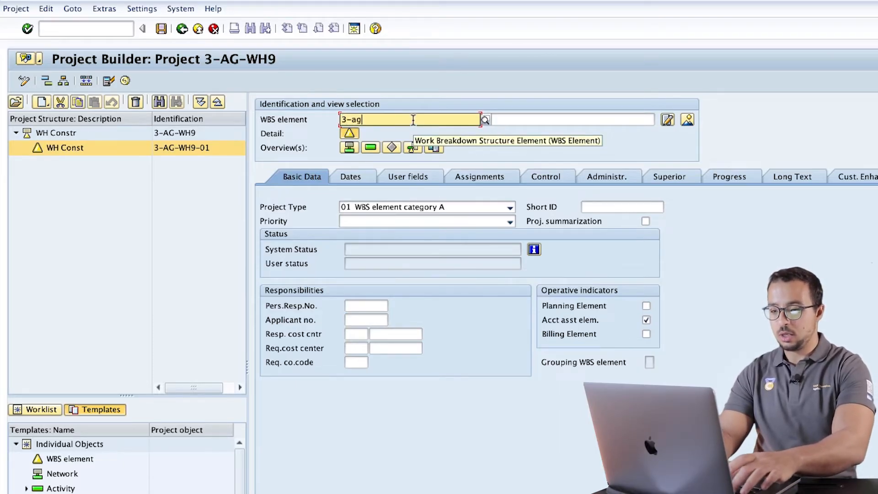
text(-wh)
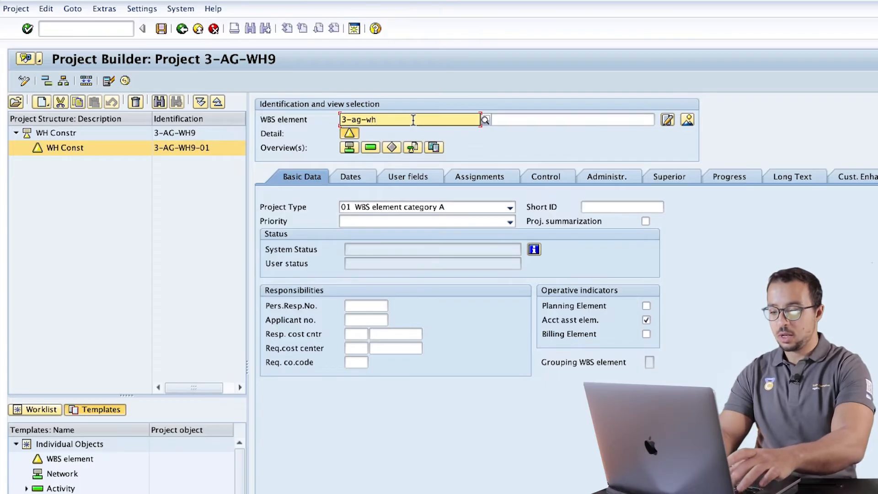
text(9-10)
key(Return)
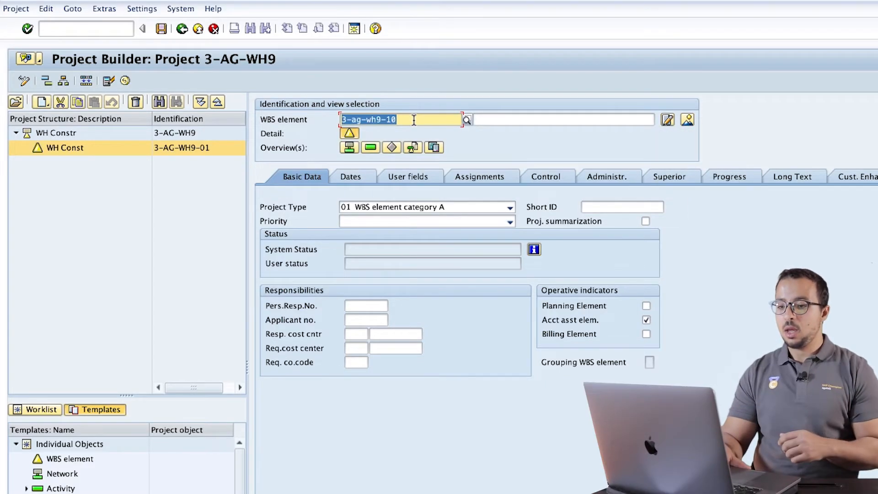
click(514, 115)
text(Room1)
key(Return)
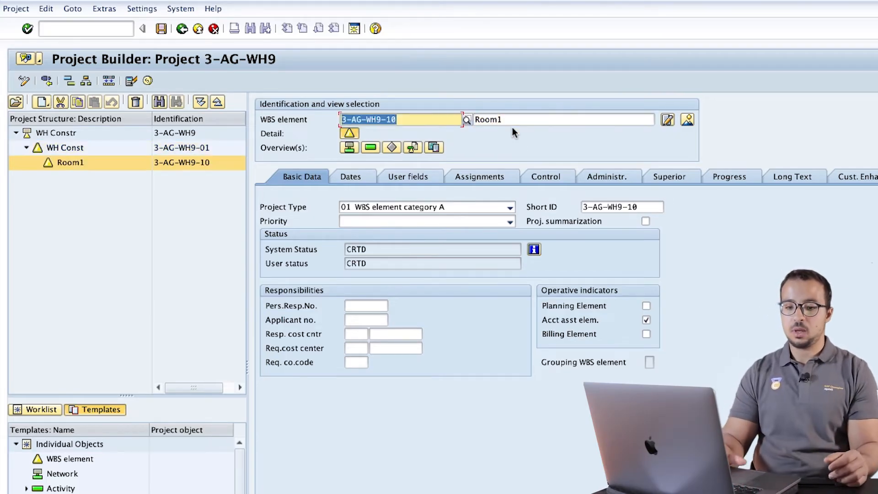
- Create another WBS element under WH Const, entering the ID 3-ag-wh9-10 and the description "Room2"
click(71, 148)
right_click(69, 147)
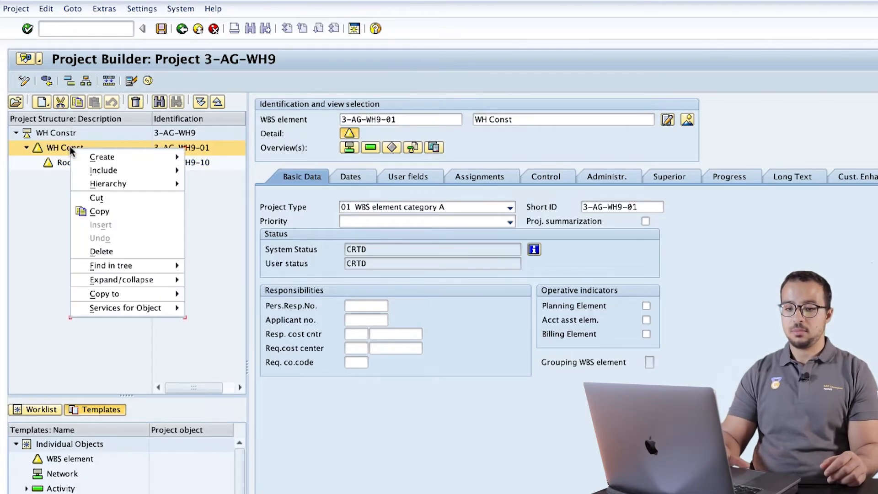
mouse_move(95, 156)
click(208, 158)
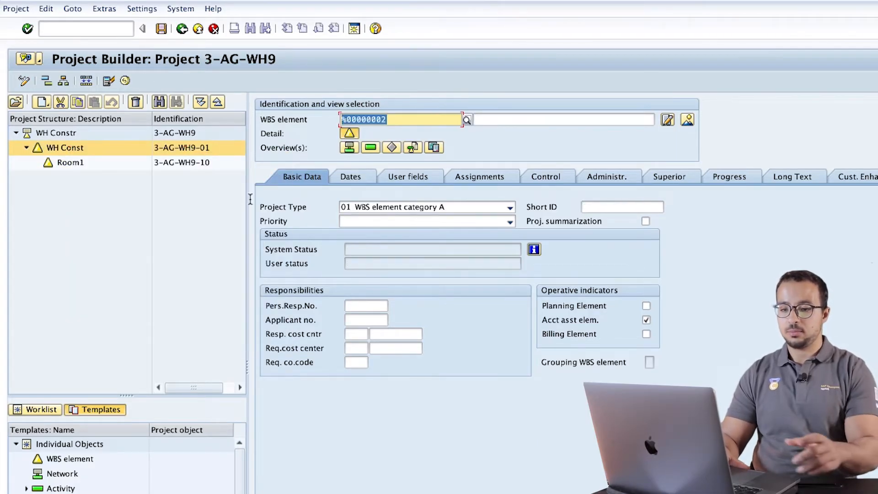
text(3-ag-wh9-10)
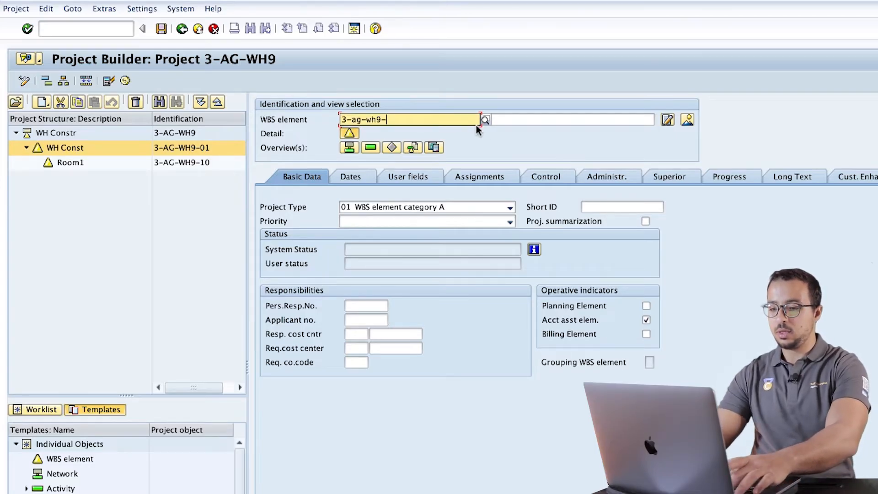
key(Tab)
text(Room2)
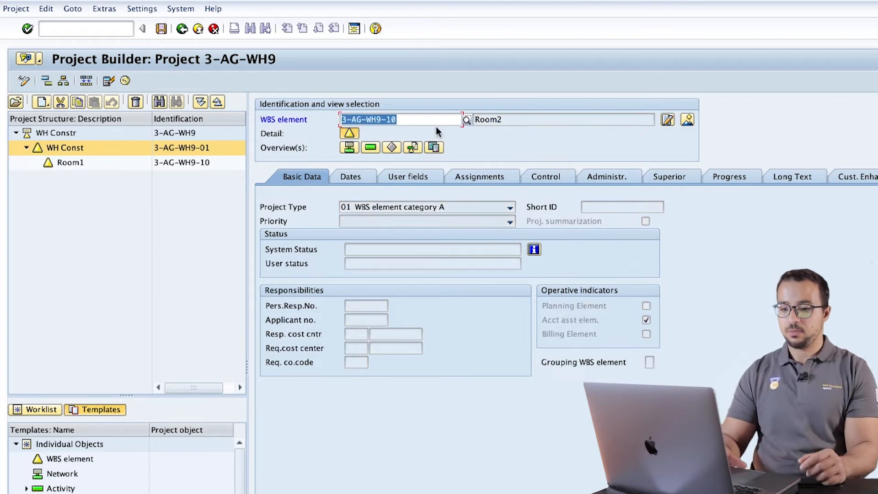
- Change the ID of the new Room2 WBS element to 3-AG-WH9-20
drag(391, 120, 409, 120)
key(BackSpace)
key(BackSpace)
text(20)
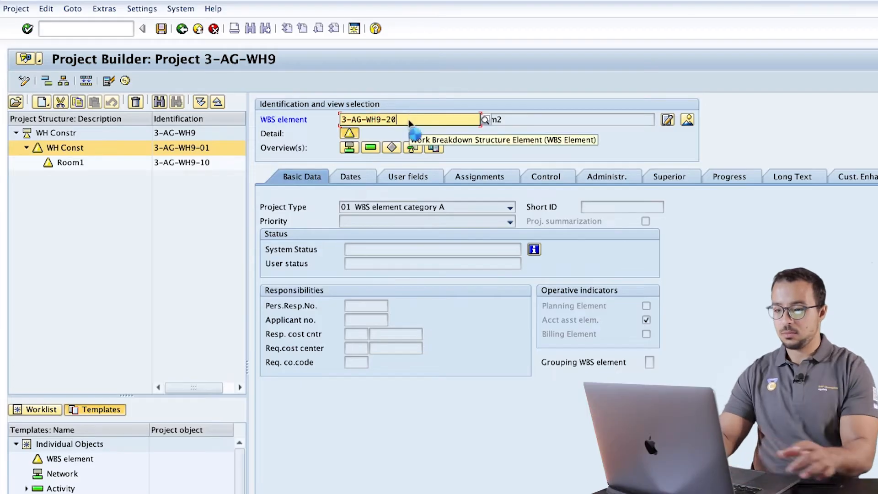
- Create the WBS element 3-ag-wh9-11 under Room1 with the description "Room 1 Section 1"
key(Return)
click(68, 165)
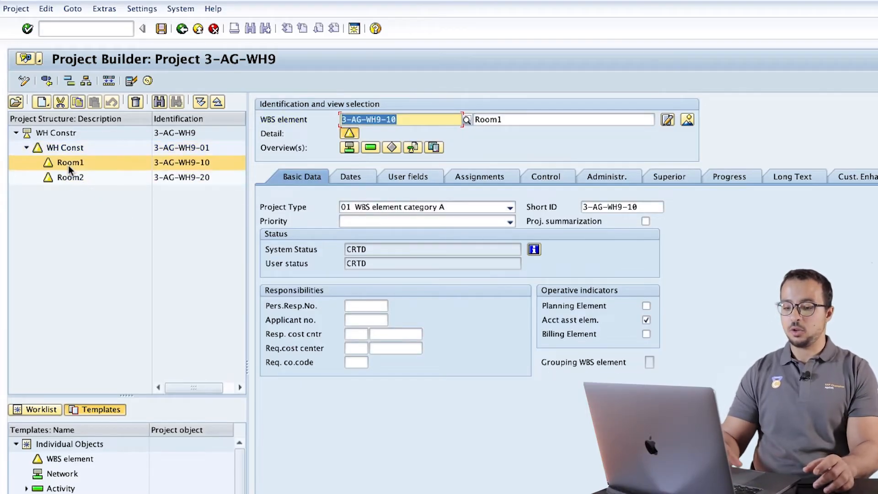
right_click(68, 166)
mouse_move(101, 175)
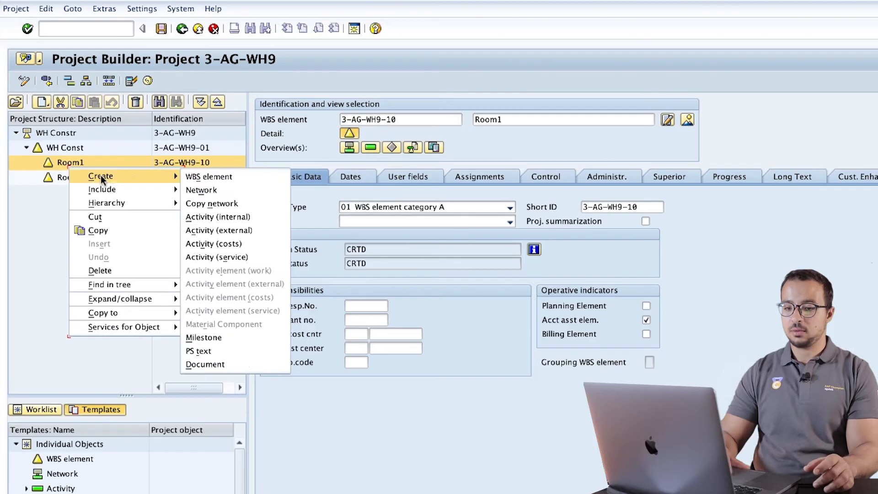
click(216, 177)
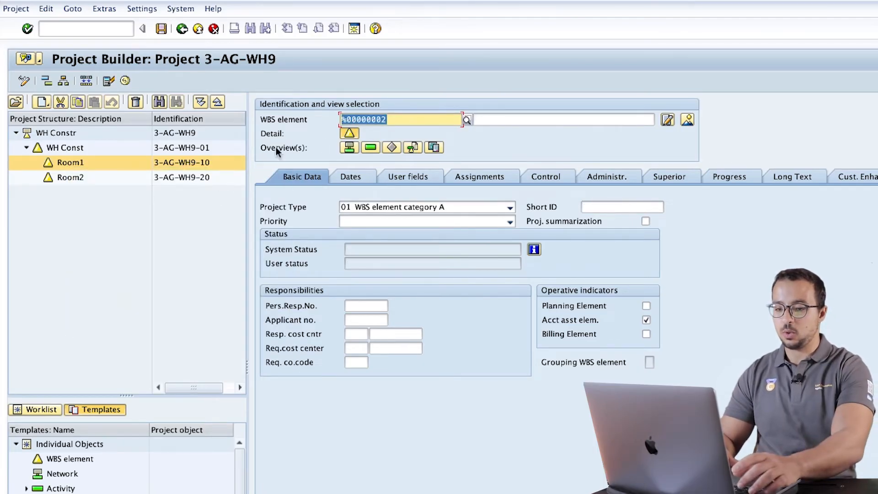
key(BackSpace)
click(380, 141)
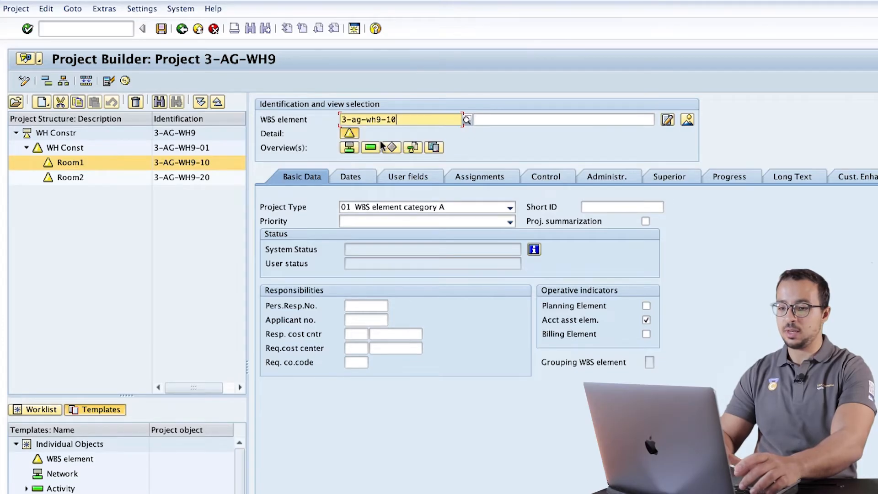
key(BackSpace)
text(1)
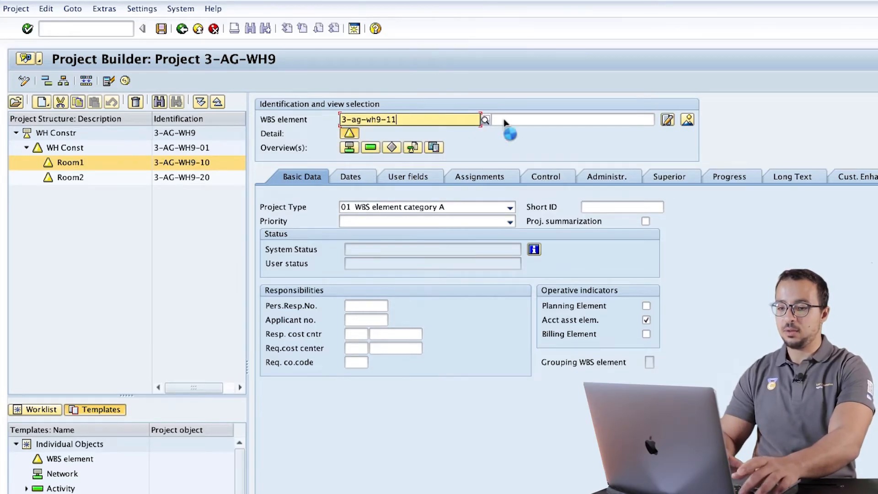
click(520, 117)
text(Room 1 S)
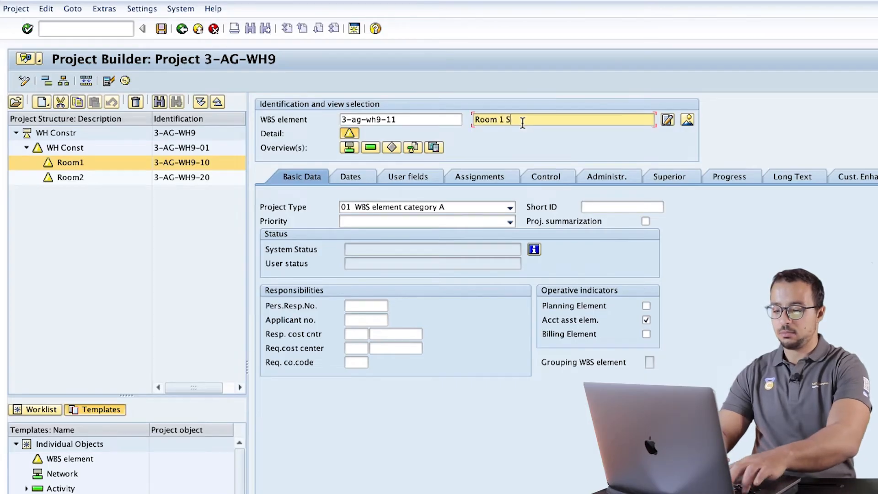
text(ection 1)
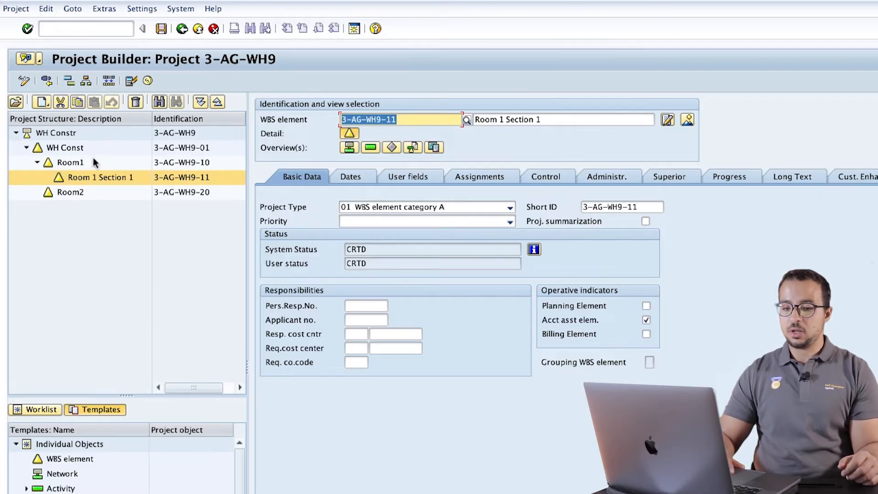
- Create another WBS element under Room1 with the ID 3-AG-WH9-12
click(73, 161)
right_click(104, 164)
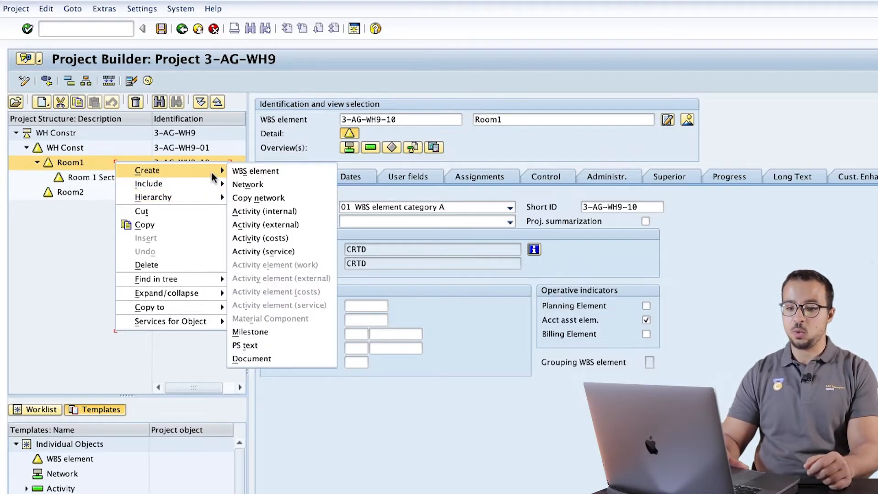
click(265, 172)
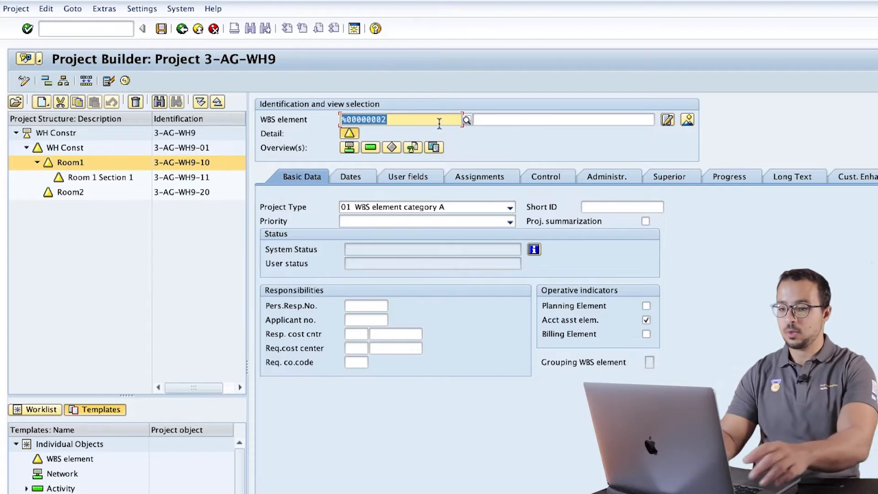
key(BackSpace)
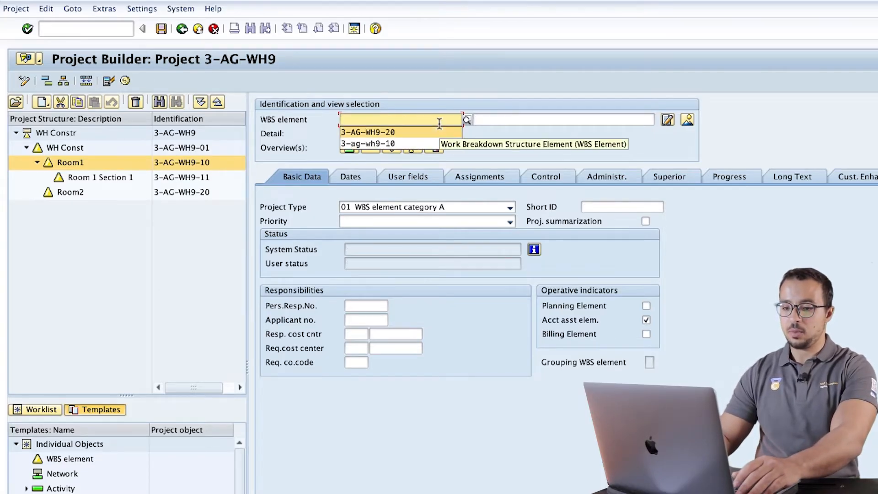
key(Down)
key(Return)
key(Return)
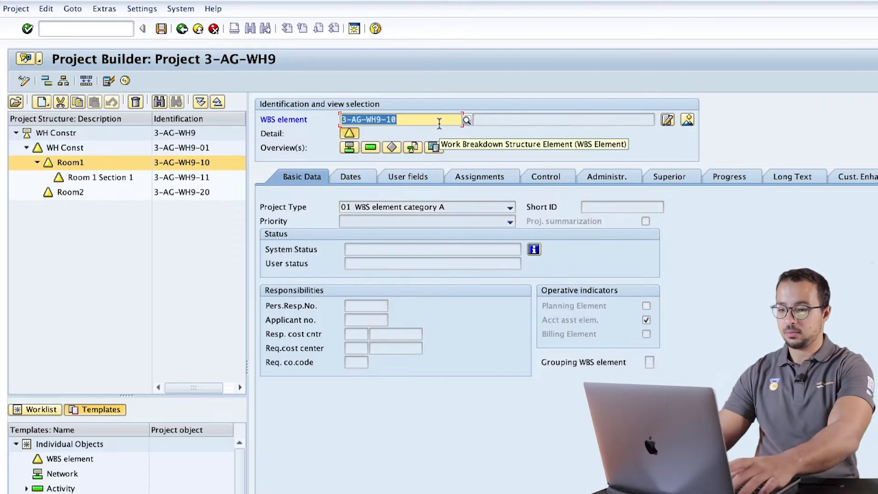
click(440, 123)
key(BackSpace)
text(2)
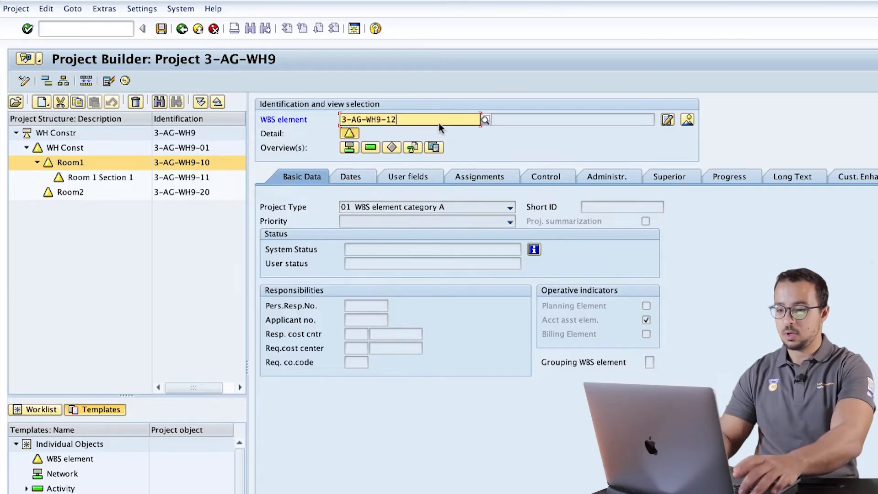
key(Return)
- Replace the description of WBS element 3-AG-WH9-12 with "Room1 Section 2"
click(590, 119)
drag(590, 119, 451, 114)
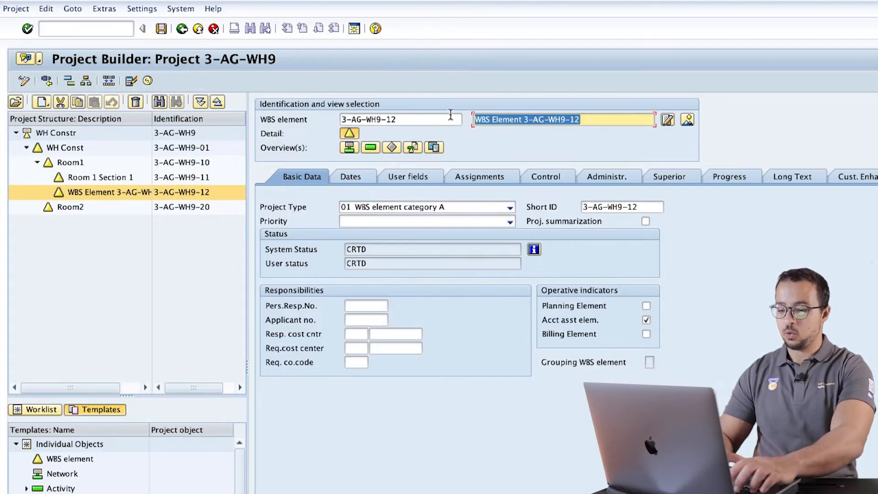
text(Room1 )
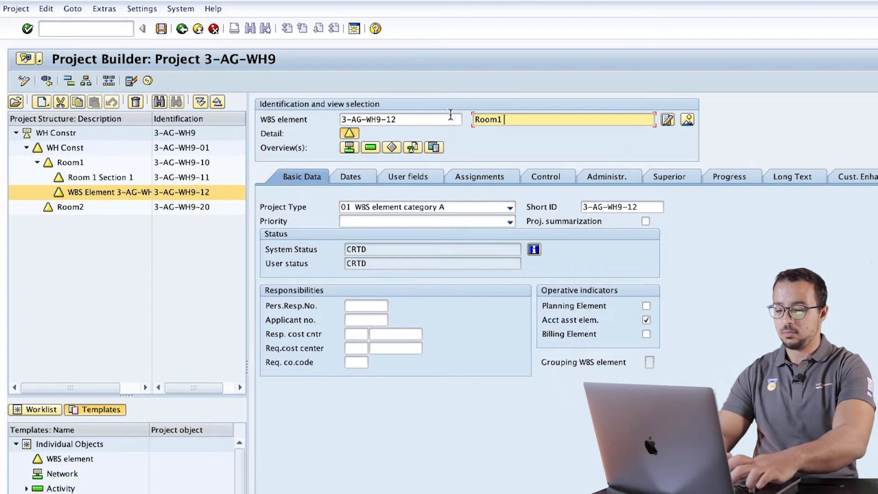
text(Section 2)
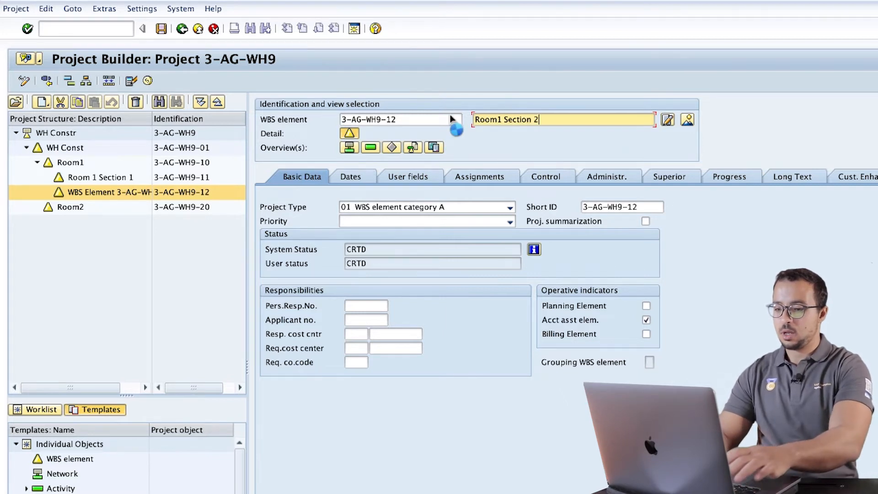
key(Return)
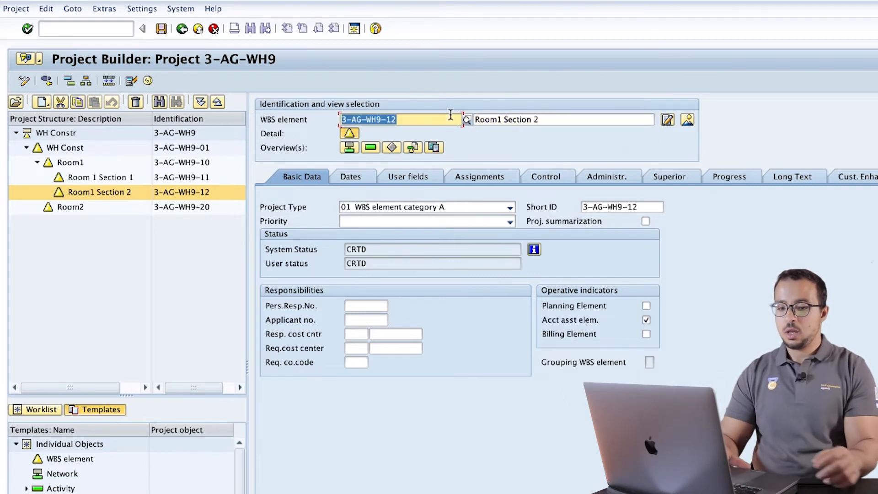
- Review the assignments and control data of Room1 and check the control data of Room2
click(71, 163)
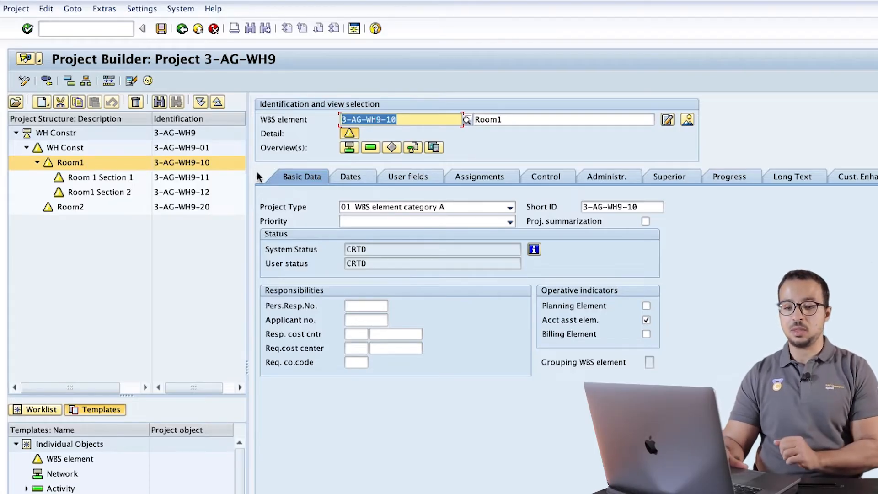
click(453, 176)
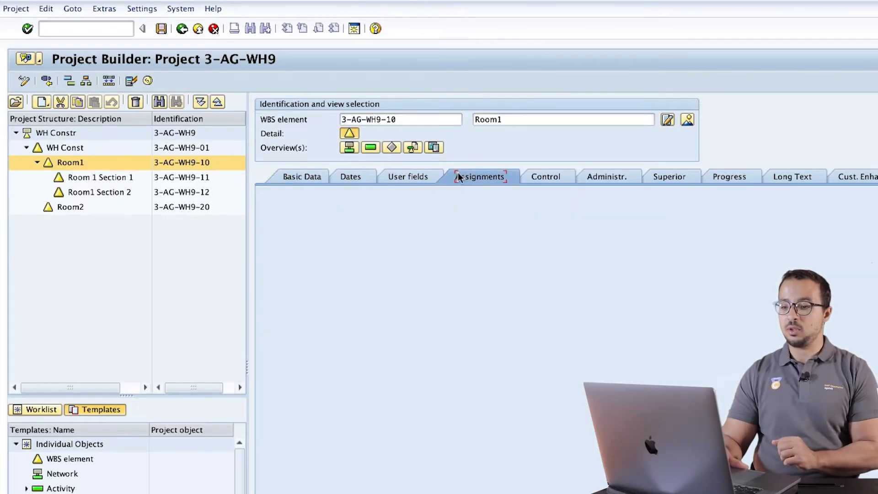
click(536, 172)
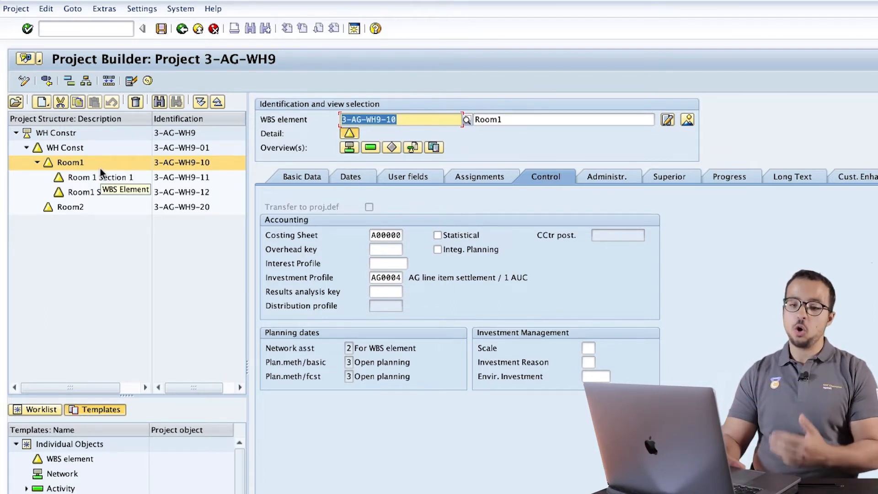
click(126, 187)
click(114, 207)
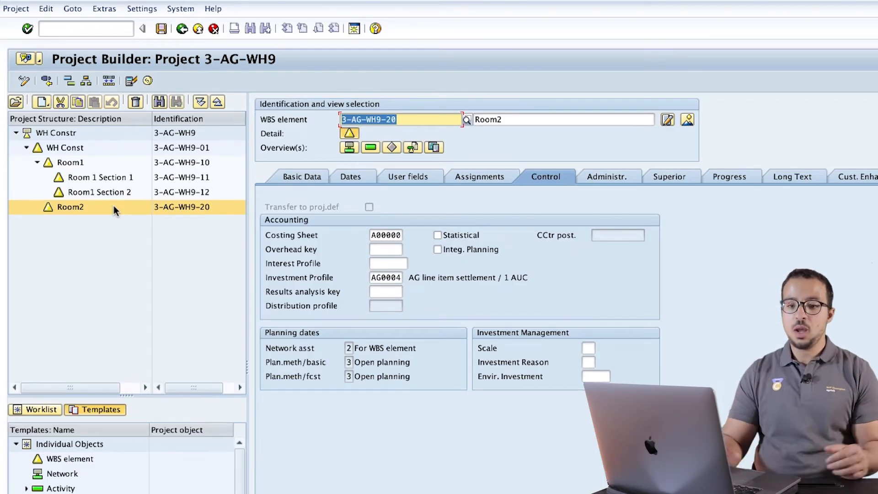
- Create another WBS element starting from WH Const, accepting the proposed placeholder ID
click(67, 148)
right_click(67, 147)
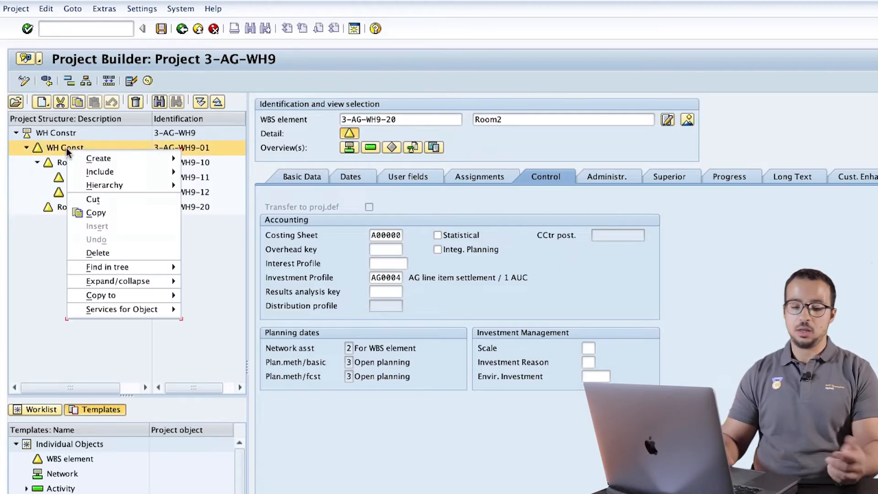
mouse_move(87, 155)
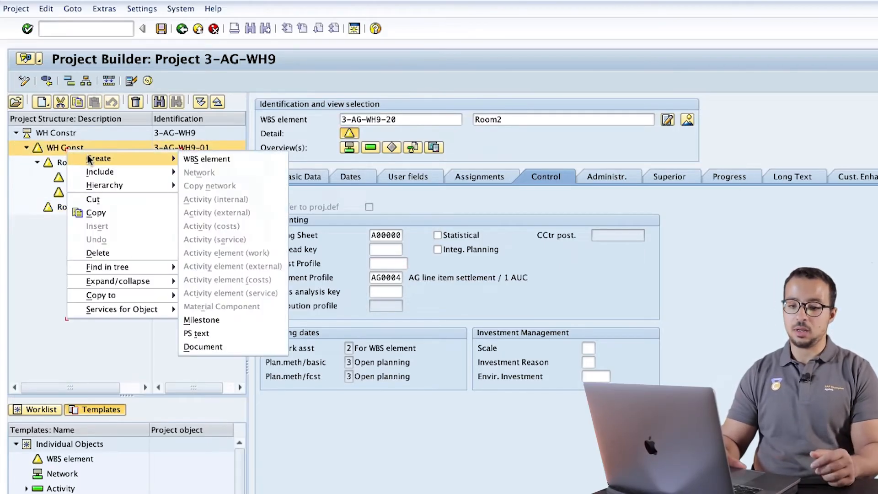
click(188, 160)
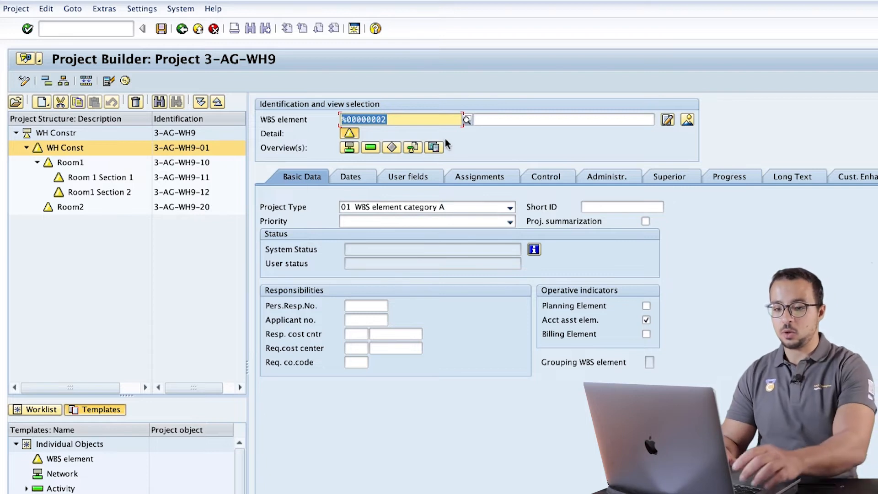
key(Return)
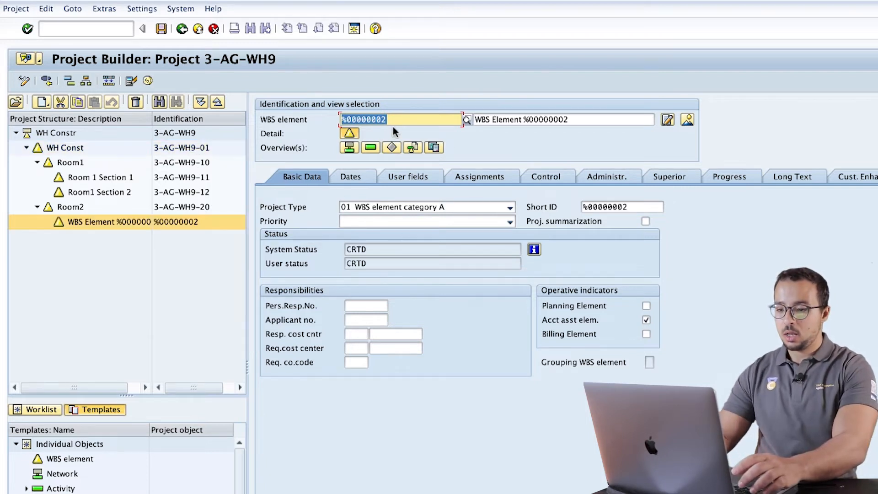
- Replace the new WBS element's placeholder ID with 3-ag-wh9-99
key(BackSpace)
key(Down)
key(Down)
key(Down)
key(Down)
key(Return)
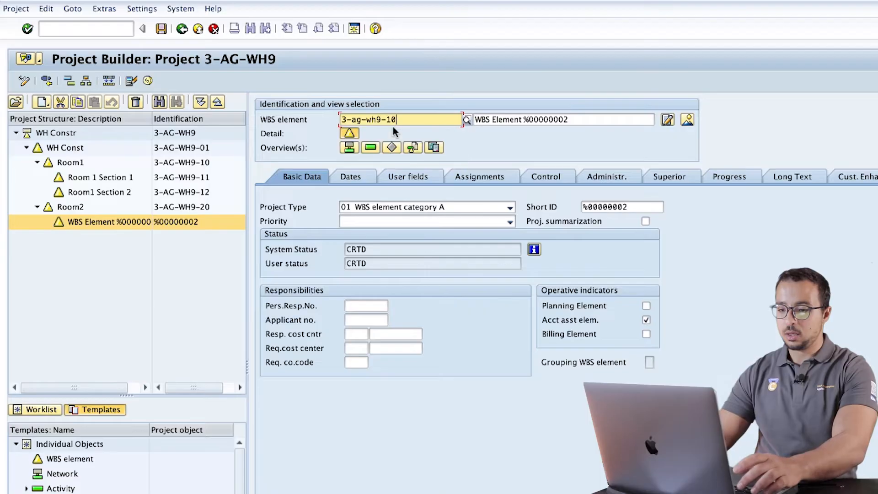
key(BackSpace)
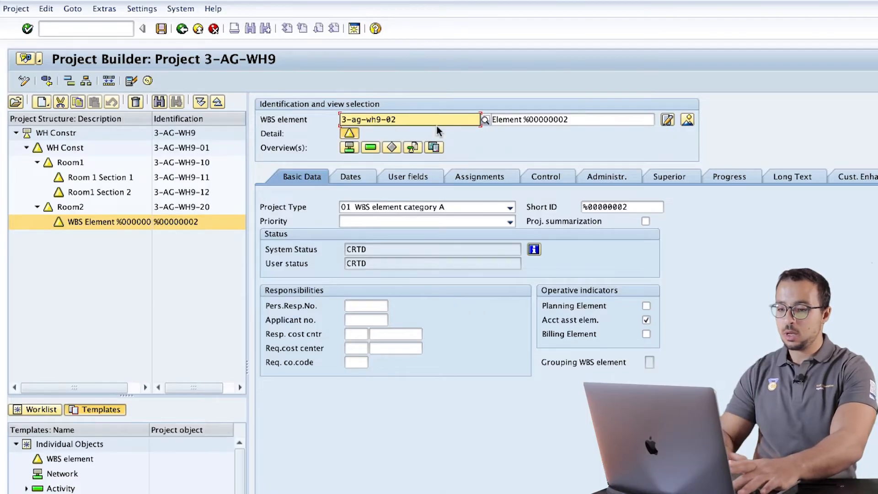
key(BackSpace)
key(BackSpace)
text(99)
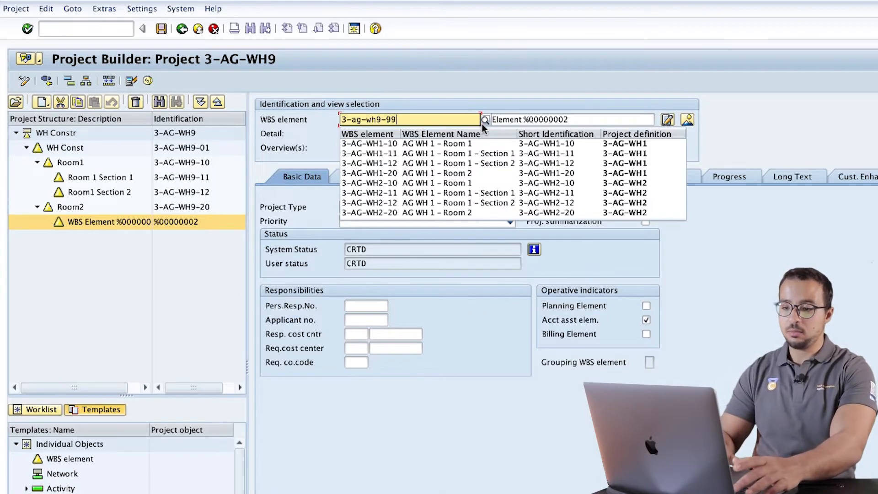
- Set the description of WBS element 3-ag-wh9-99 to "non capital expenses"
key(Tab)
text(n)
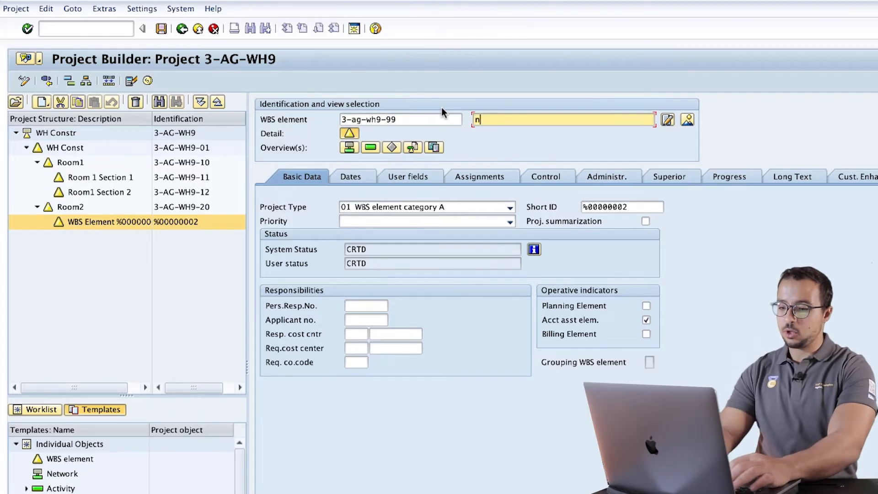
text(on capi)
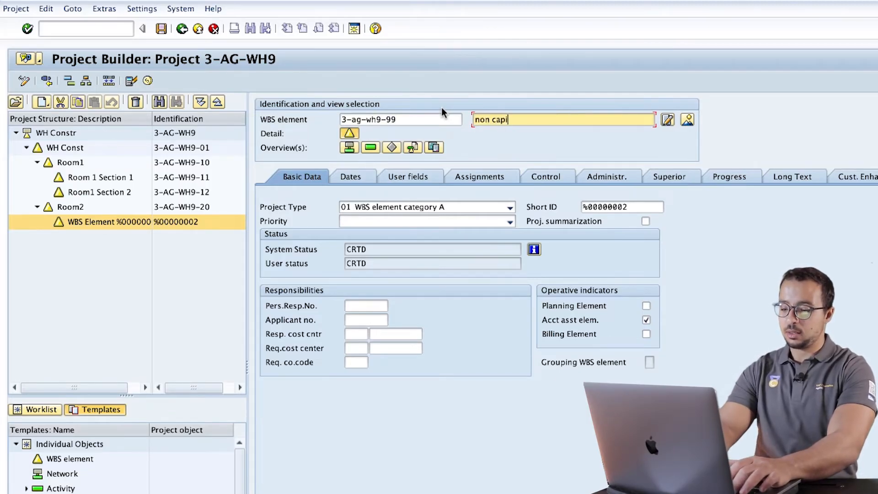
text(tal expenses)
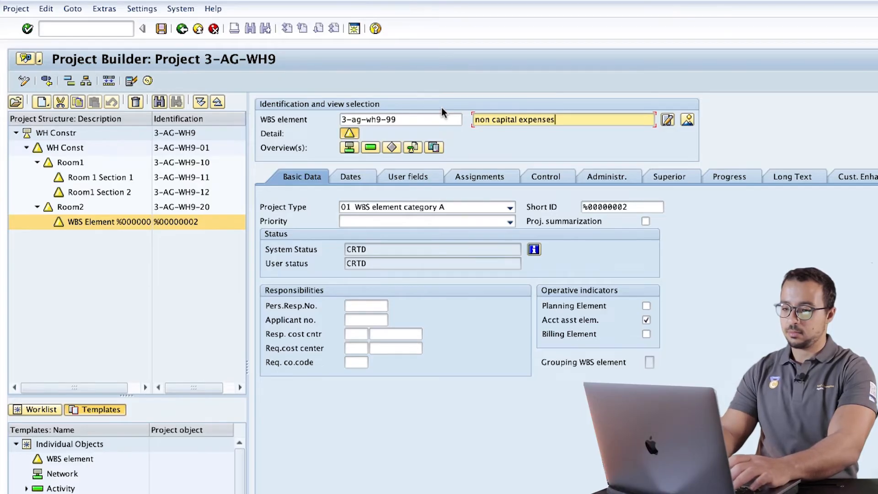
key(Return)
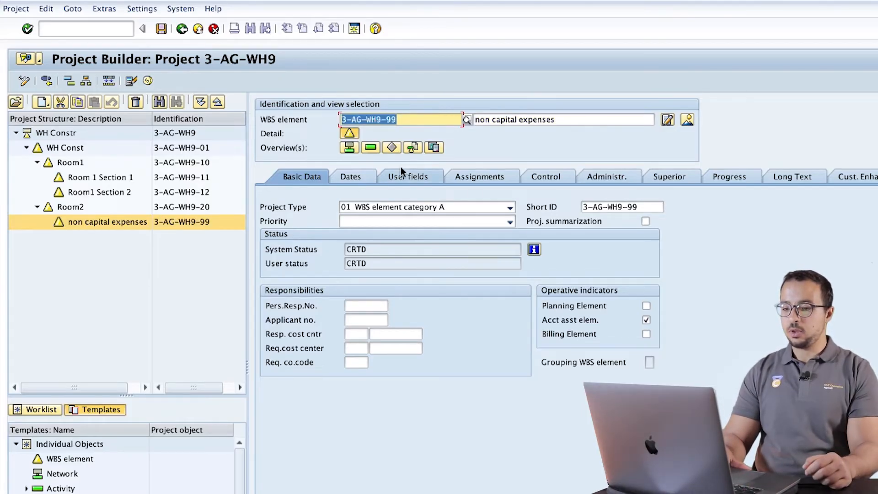
- Clear the investment profile of the non capital expenses WBS element and collapse the WH Const branch in the project structure
click(544, 177)
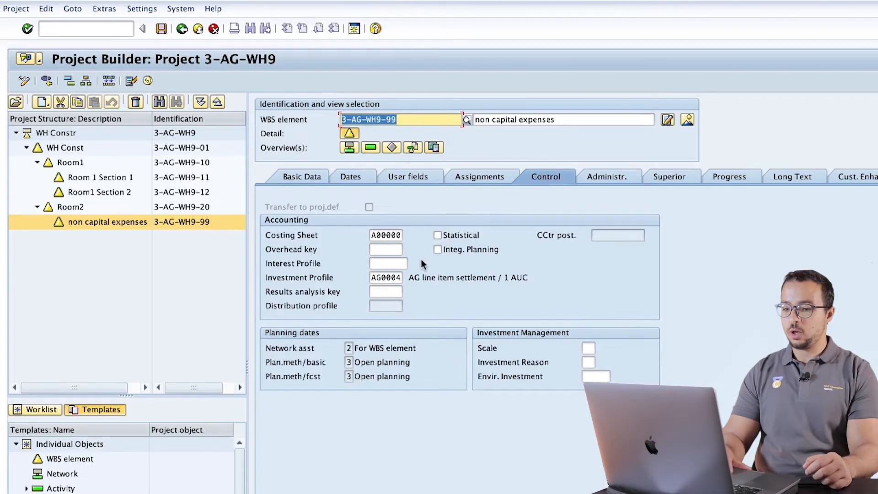
double_click(375, 277)
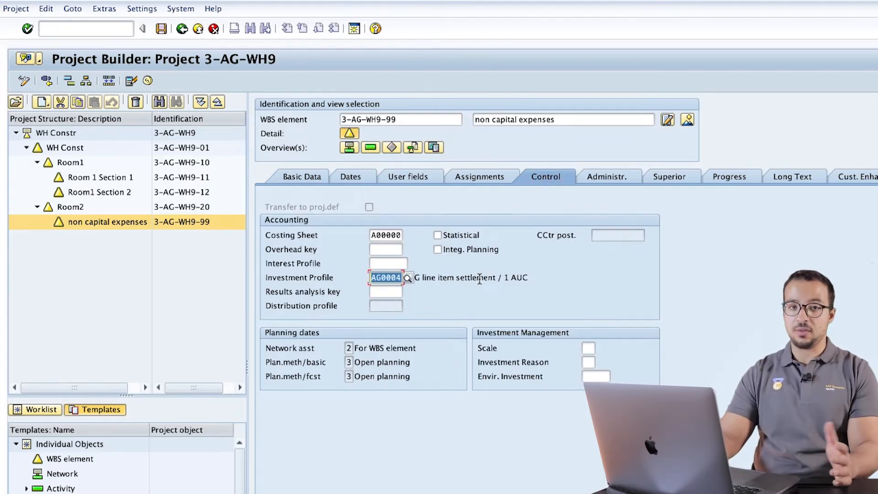
key(Delete)
key(Return)
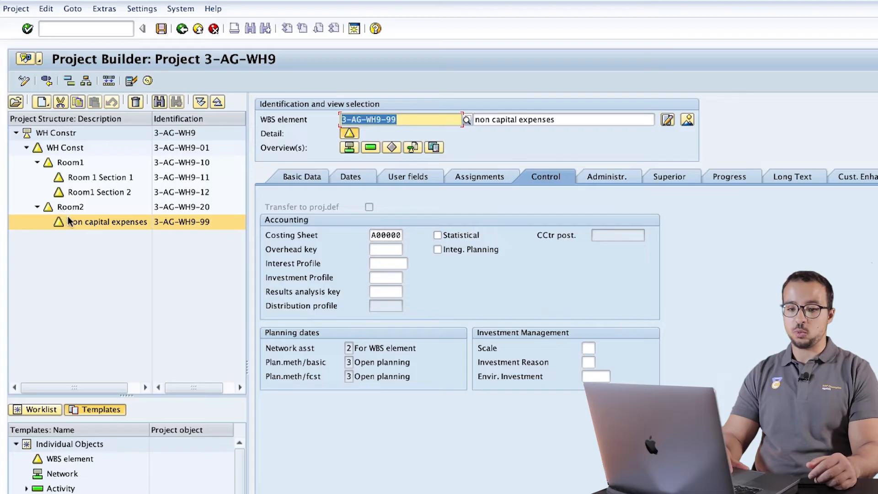
click(26, 147)
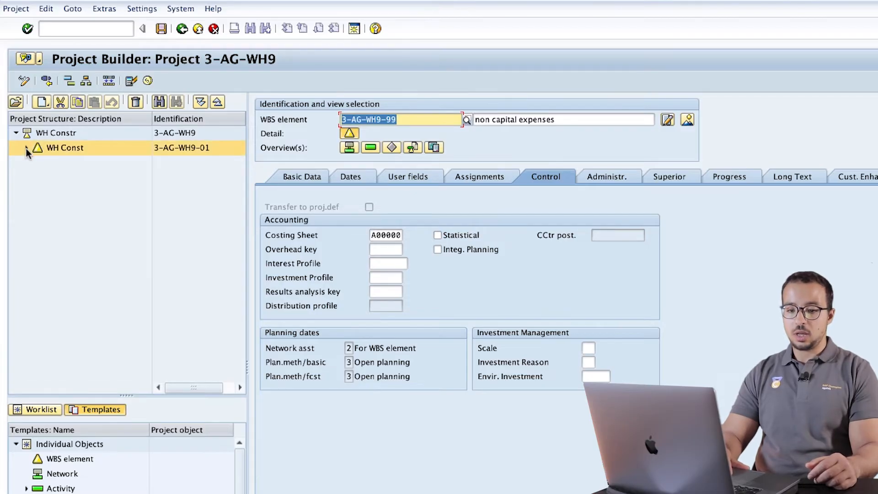
- Move the non capital expenses WBS element out of Room2 so it sits directly beneath WH Const
click(26, 147)
click(87, 224)
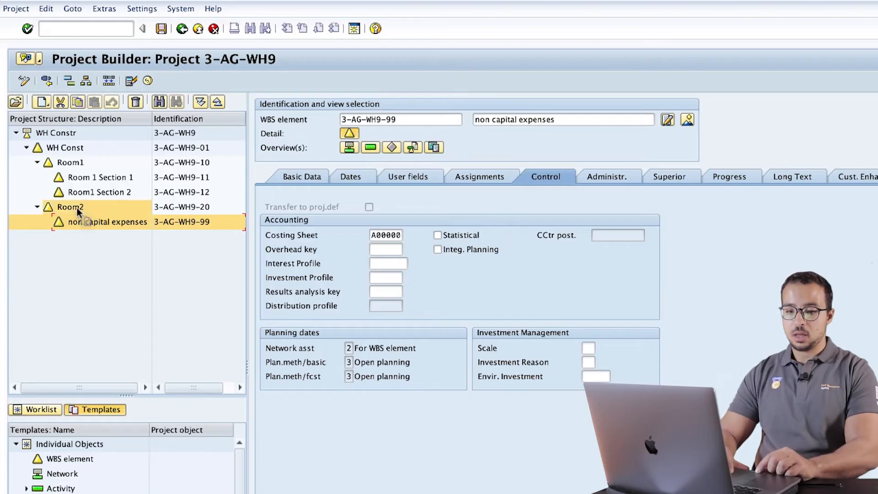
drag(87, 223, 47, 153)
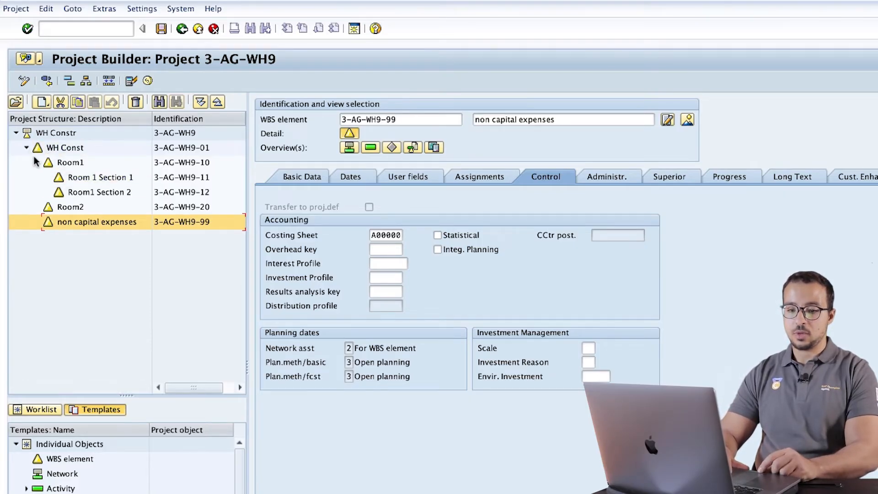
click(37, 163)
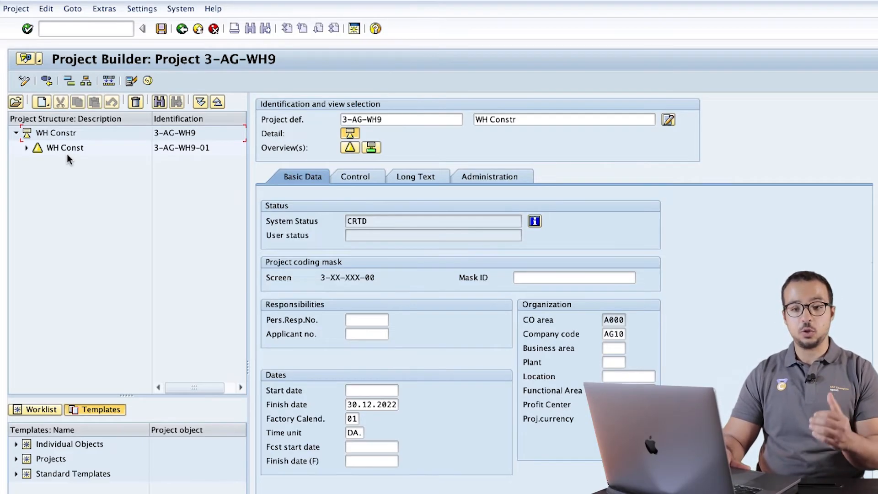
- Show the WBS element overview of project WH Constr with WH Const and Room1 expanded
click(51, 134)
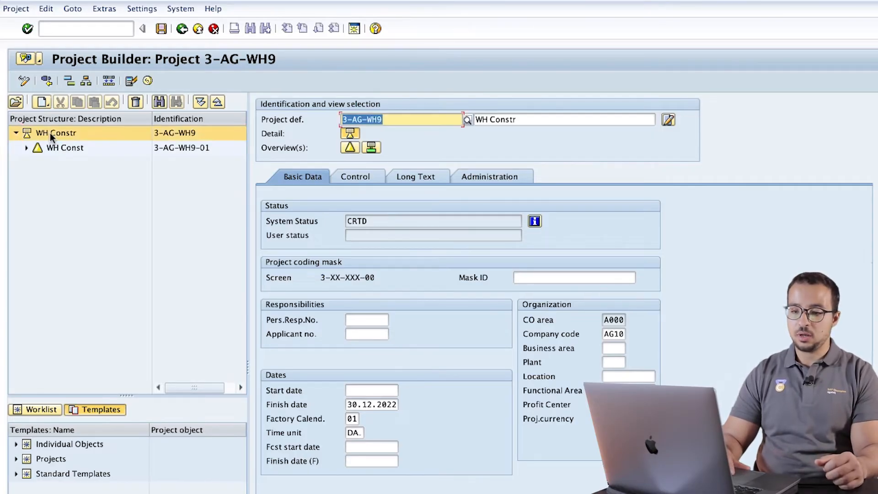
click(350, 147)
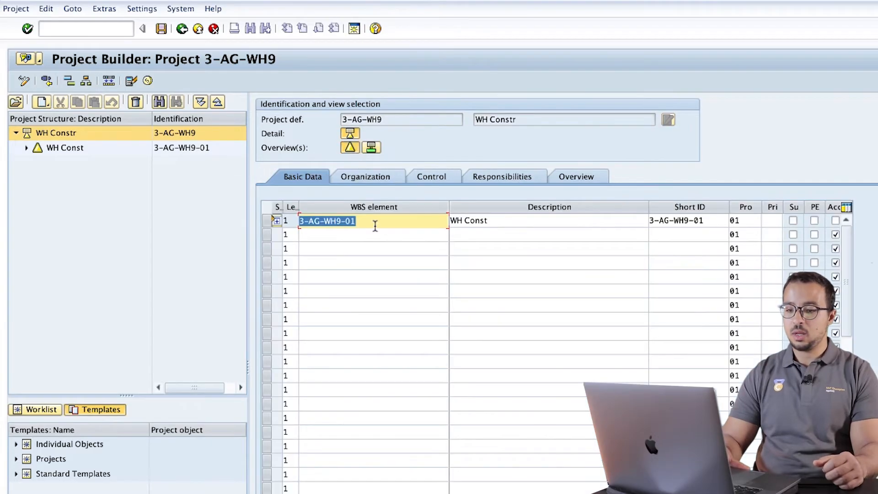
click(276, 221)
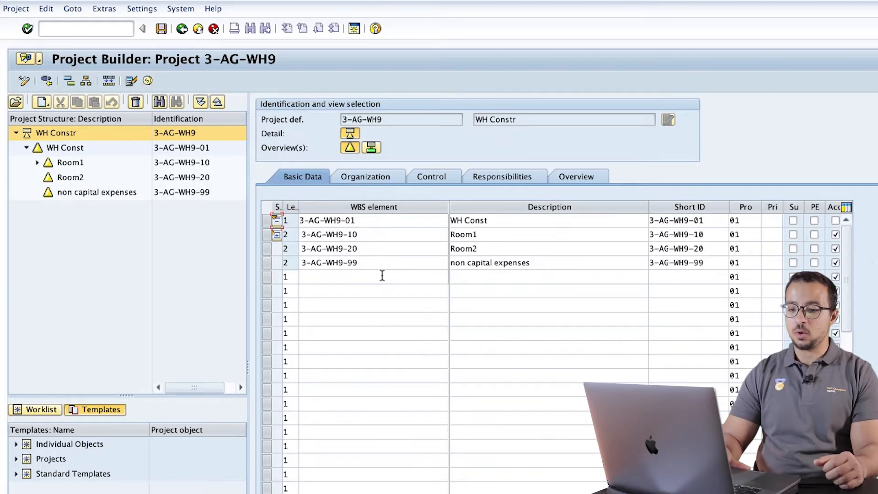
click(277, 235)
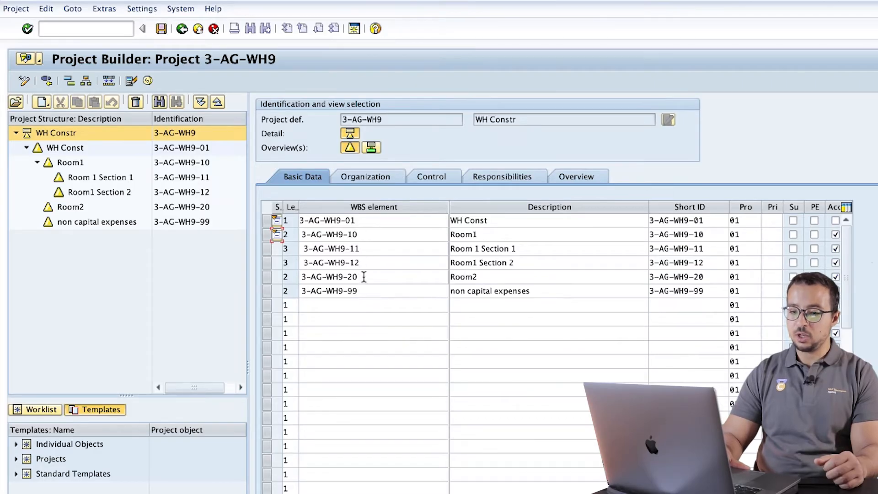
click(512, 474)
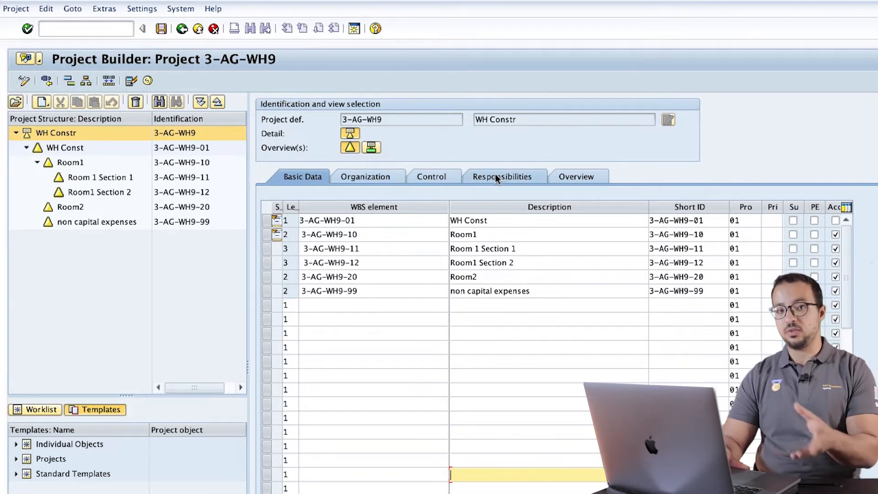
- Review the organization and overview data of all WBS elements, including account assignment indicators and investment profiles
click(388, 177)
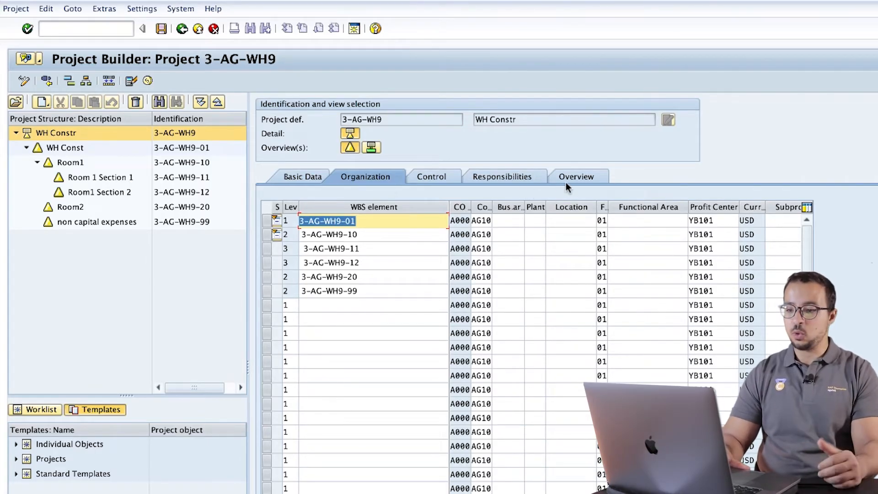
click(579, 179)
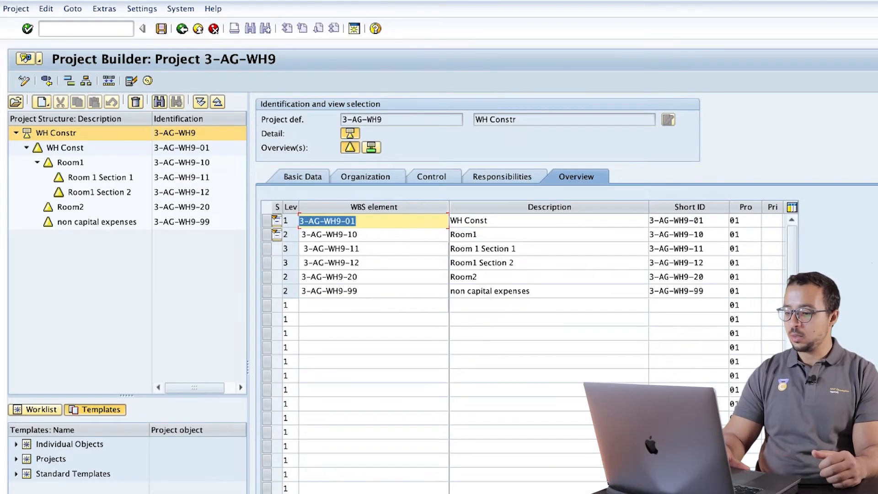
scroll(693, 348, right, 3)
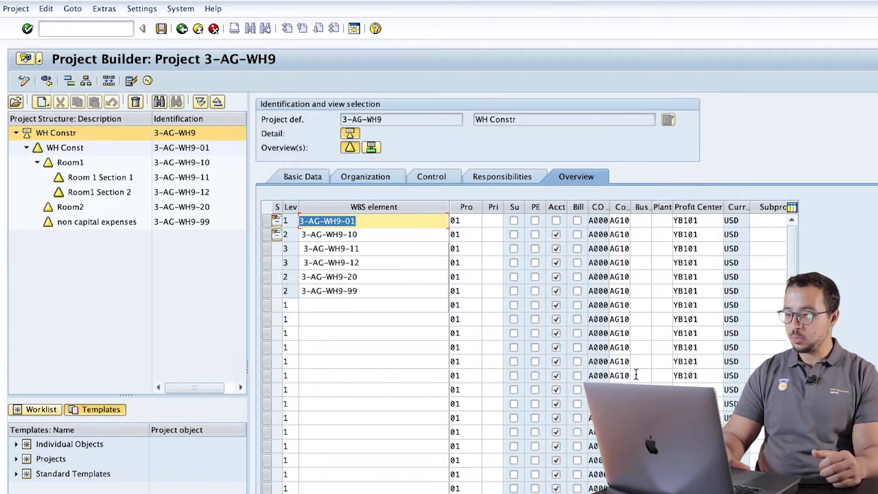
drag(567, 208, 584, 210)
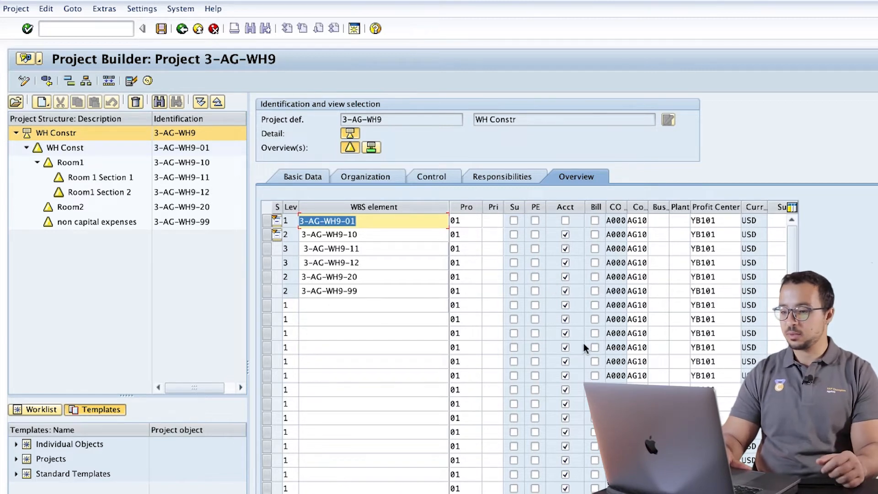
scroll(617, 347, right, 10)
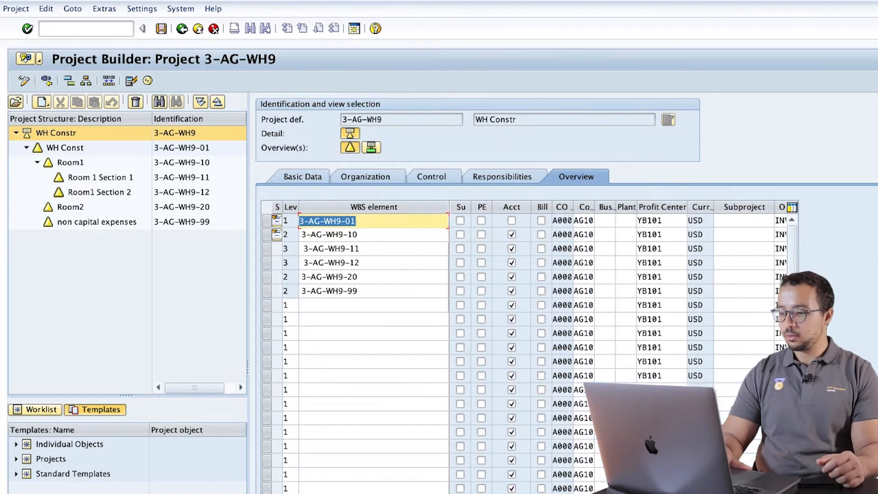
scroll(617, 348, right, 15)
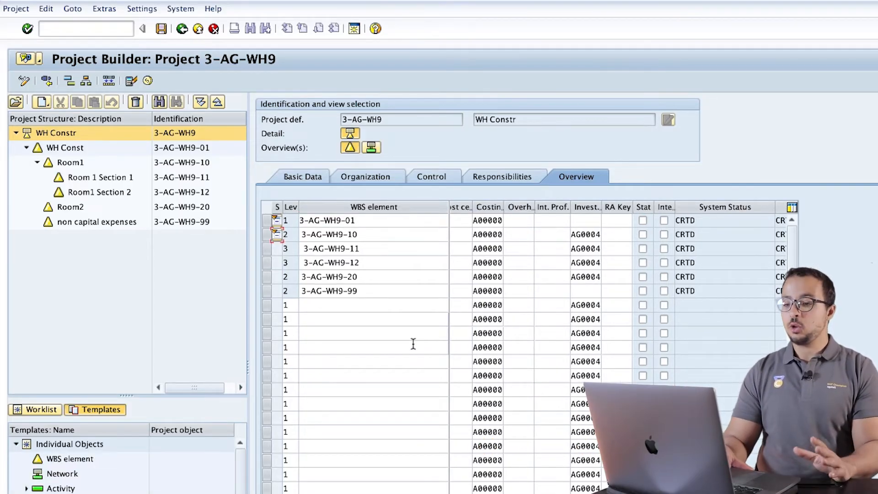
- Release the WH Const WBS element 3-AG-WH9-01 and save the project
click(74, 149)
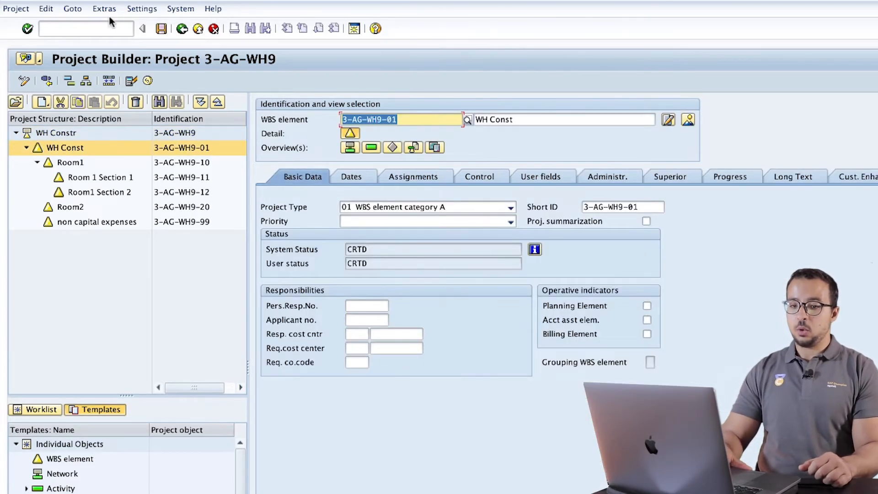
click(57, 13)
mouse_move(64, 42)
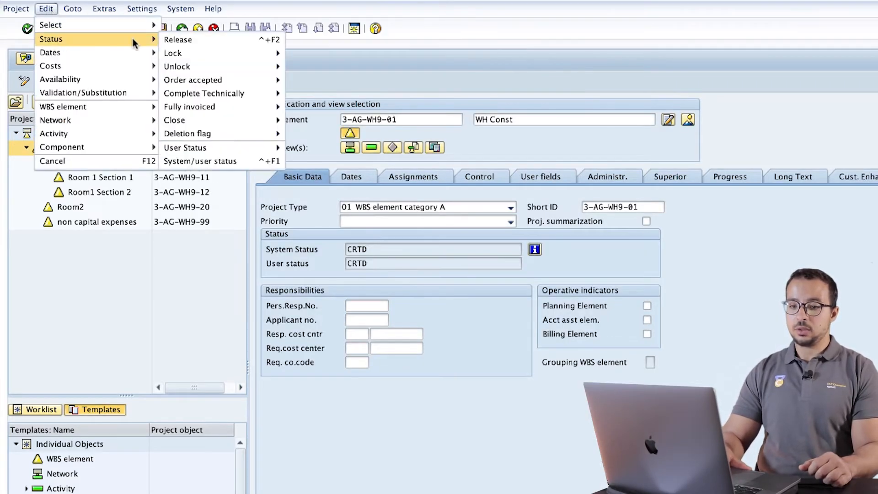
click(186, 44)
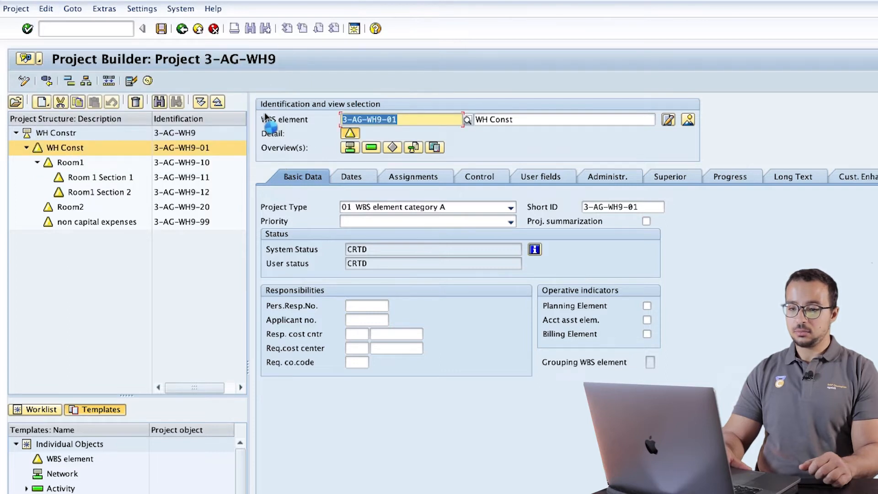
click(162, 29)
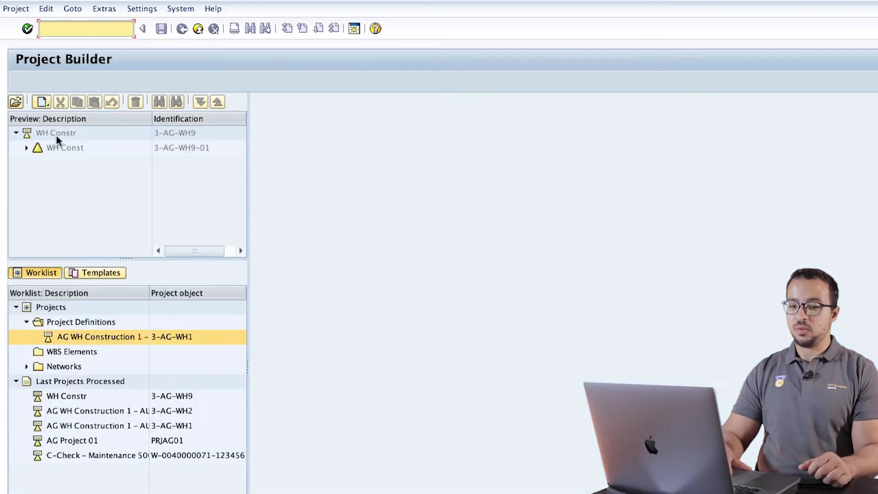
- Reopen the saved project 3-AG-WH9 at its WH Const element
click(57, 134)
click(39, 146)
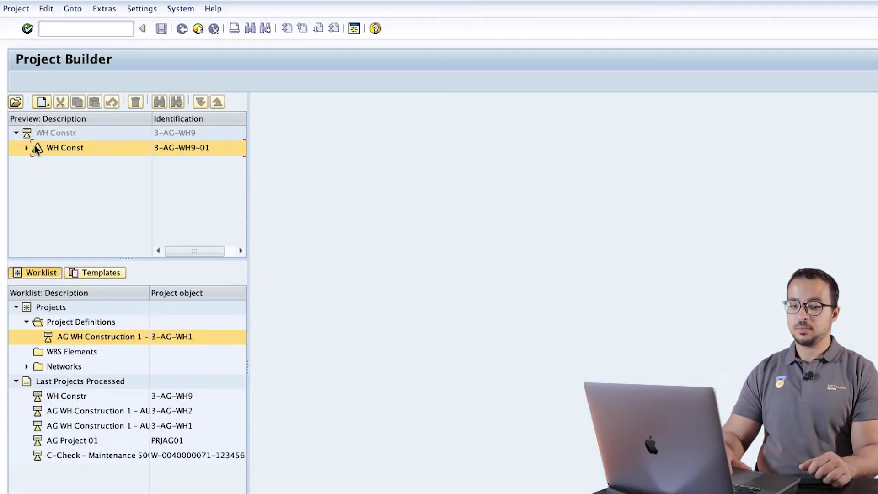
click(55, 129)
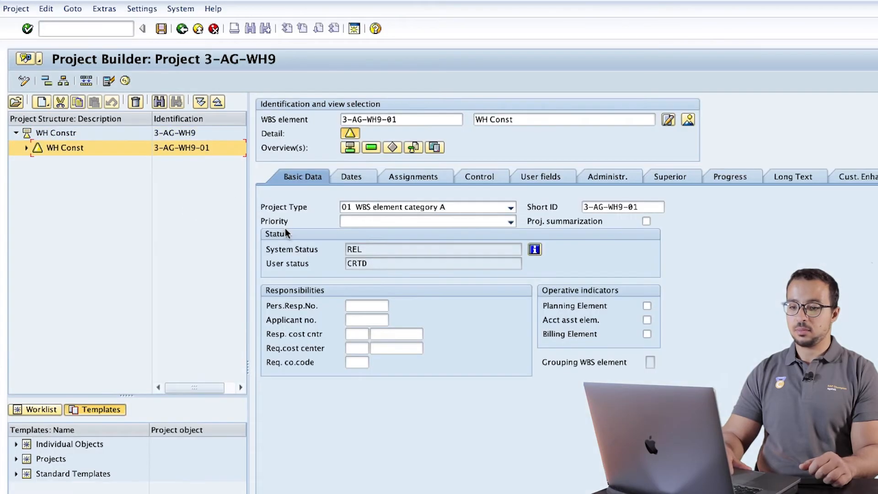
- Check the system status of every WBS element in the project's overview, with WH Const and Room1 expanded
click(73, 133)
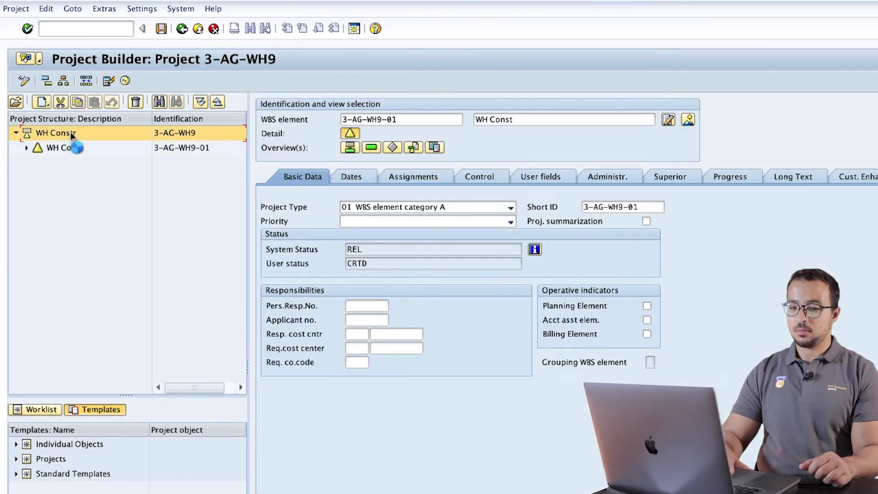
click(350, 147)
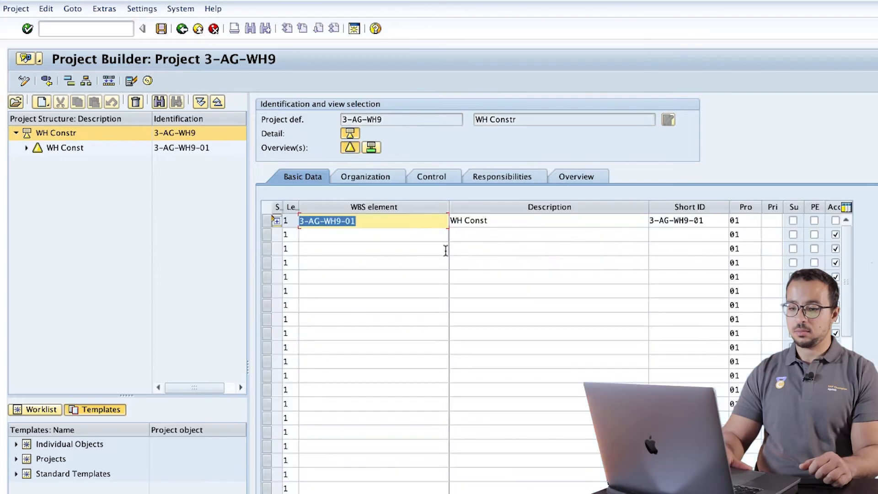
click(276, 221)
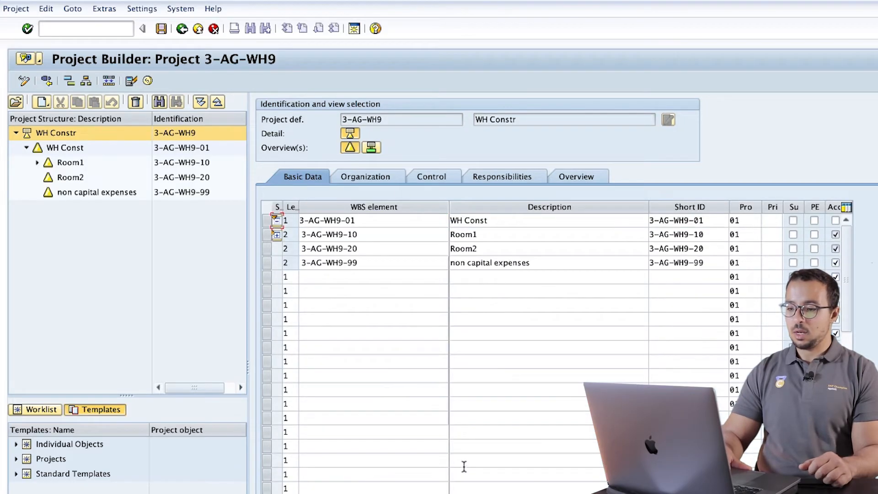
scroll(645, 348, right, 5)
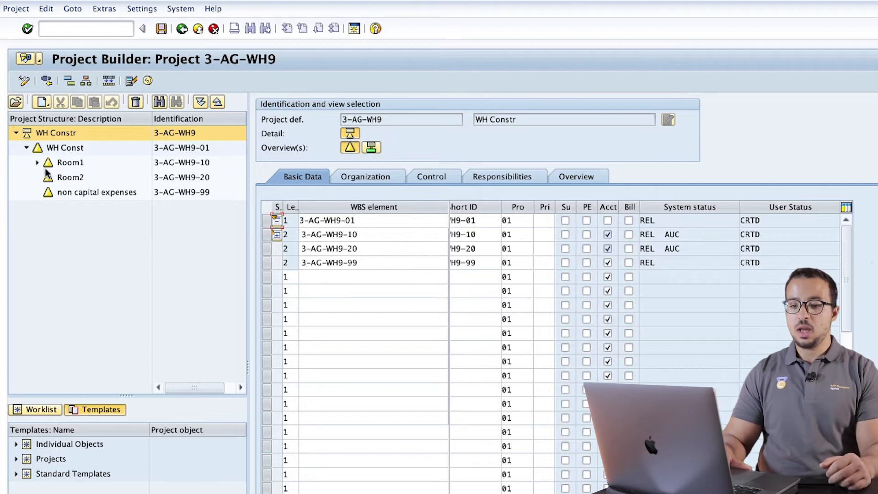
click(277, 234)
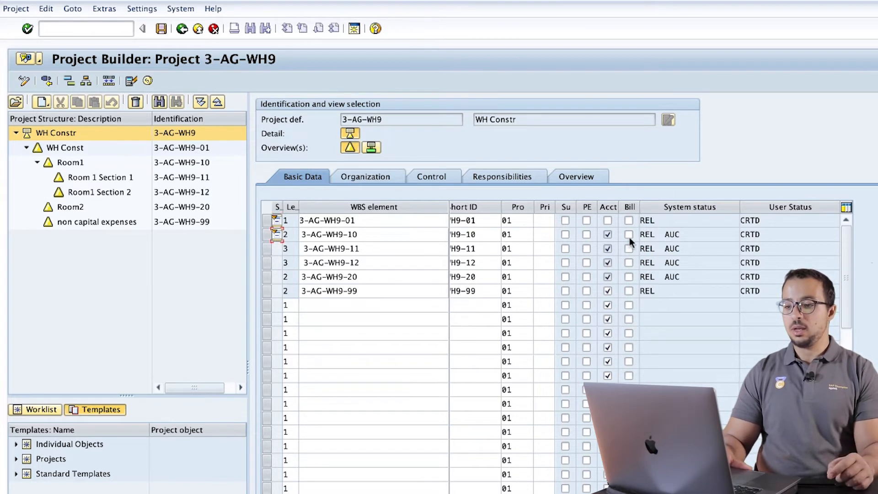
click(666, 220)
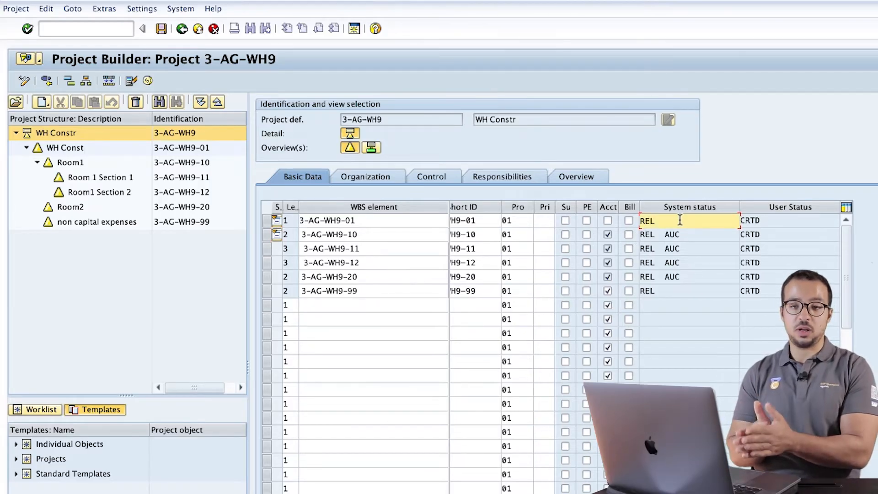
click(681, 291)
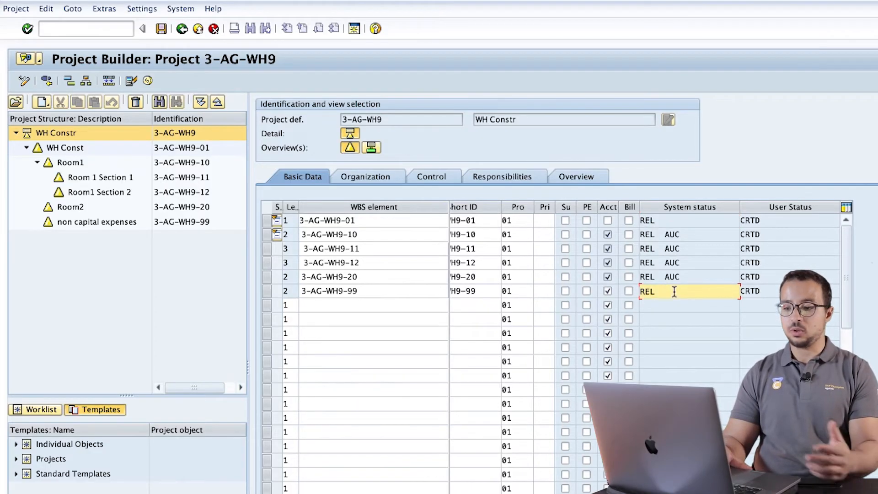
click(686, 277)
click(689, 262)
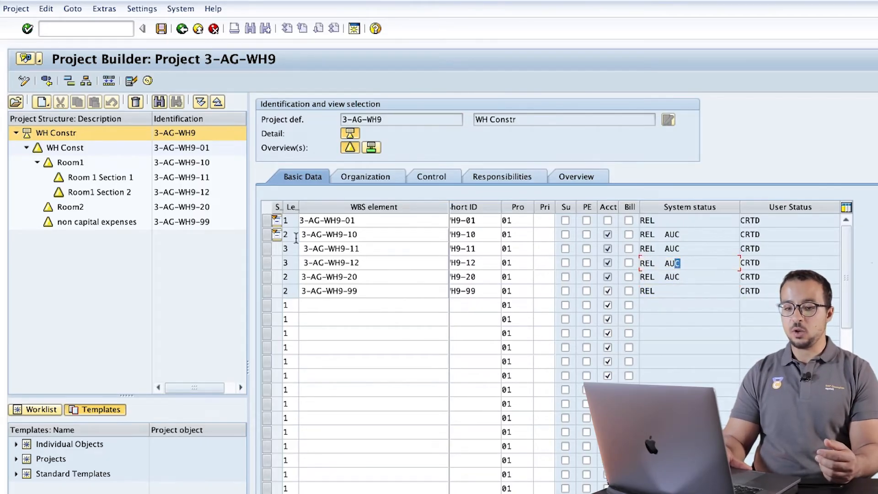
- View the master data of the asset under construction assigned to the Room1 WBS element and return to the project
click(70, 163)
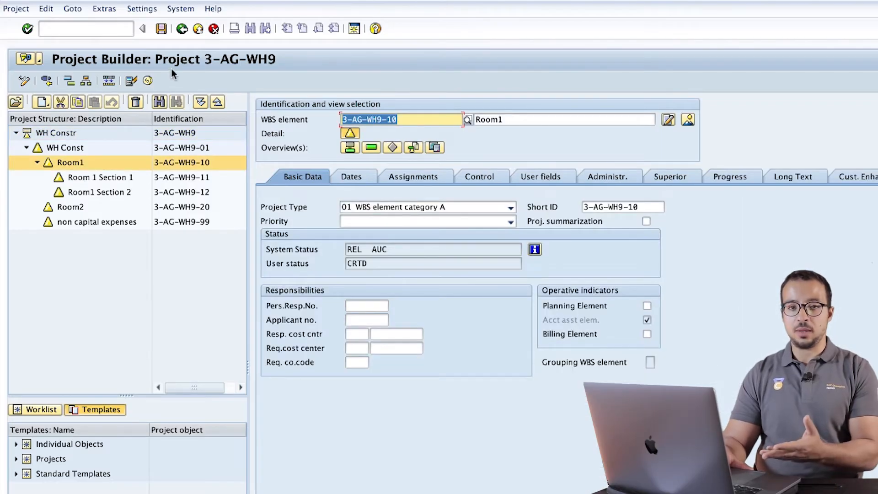
click(109, 10)
mouse_move(76, 10)
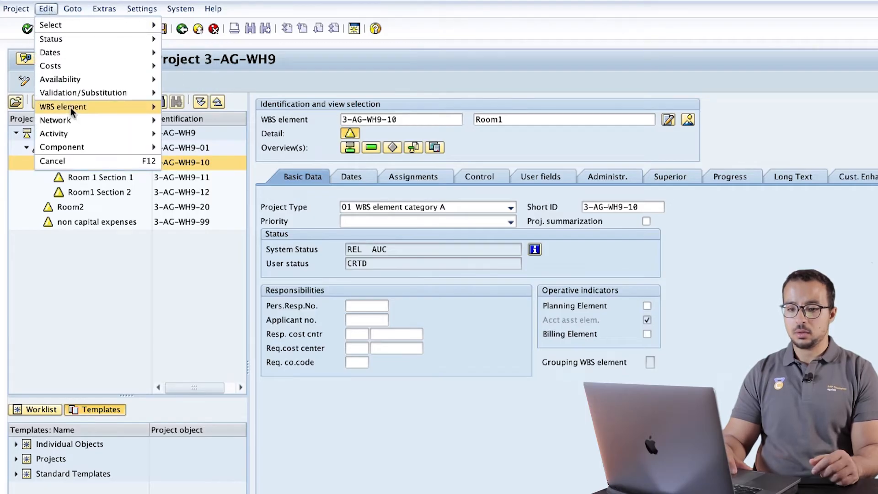
mouse_move(95, 23)
mouse_move(76, 108)
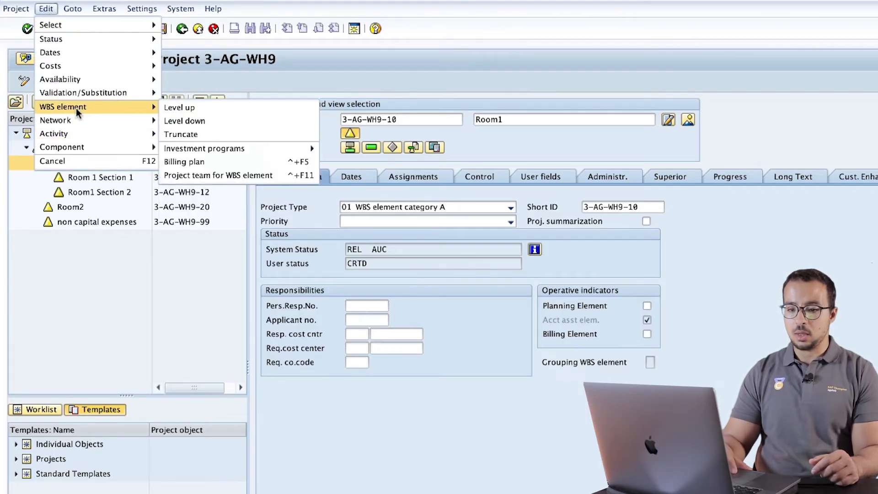
mouse_move(201, 151)
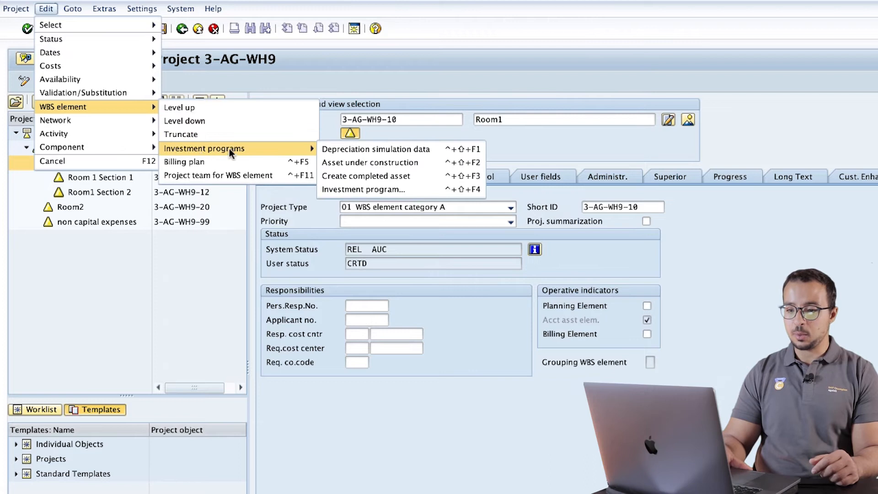
click(366, 163)
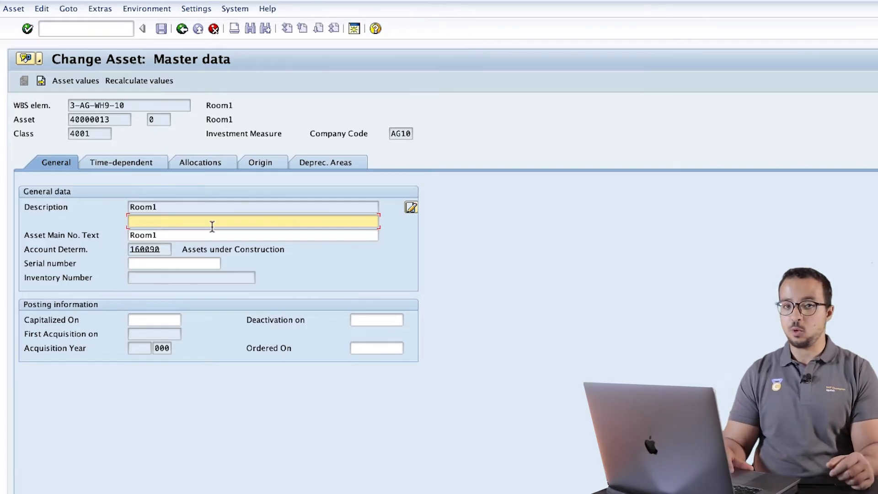
click(180, 28)
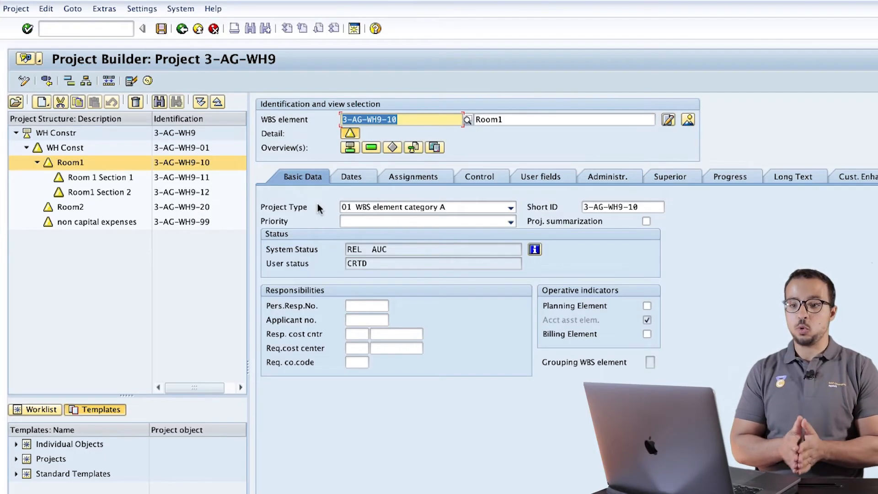
- View the settlement rule of the Room1 WBS element 3-AG-WH9-10 and return to the project
click(55, 8)
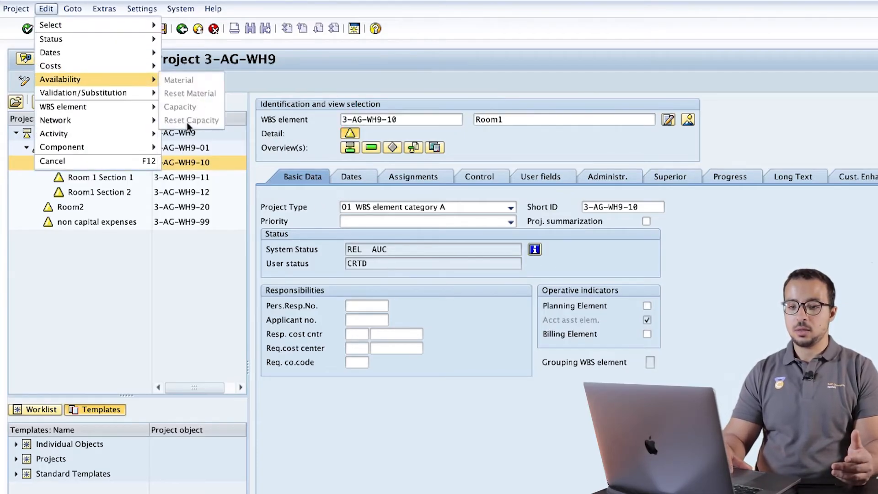
mouse_move(148, 69)
click(202, 161)
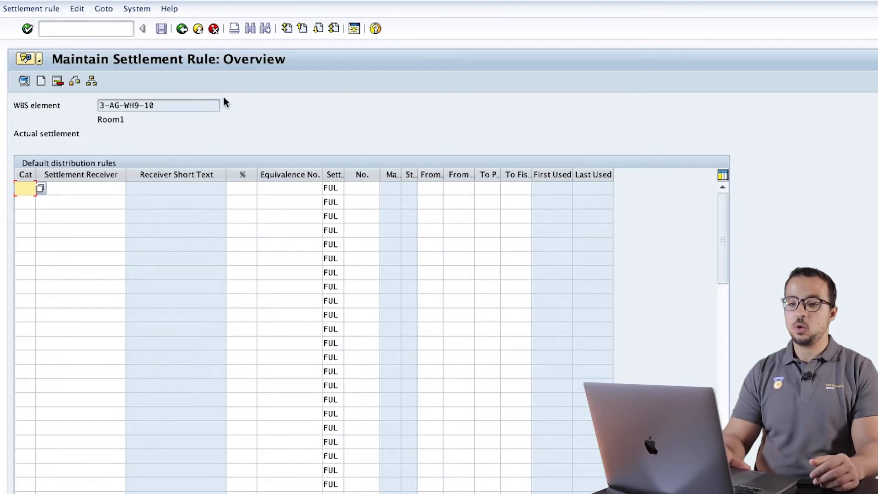
click(186, 32)
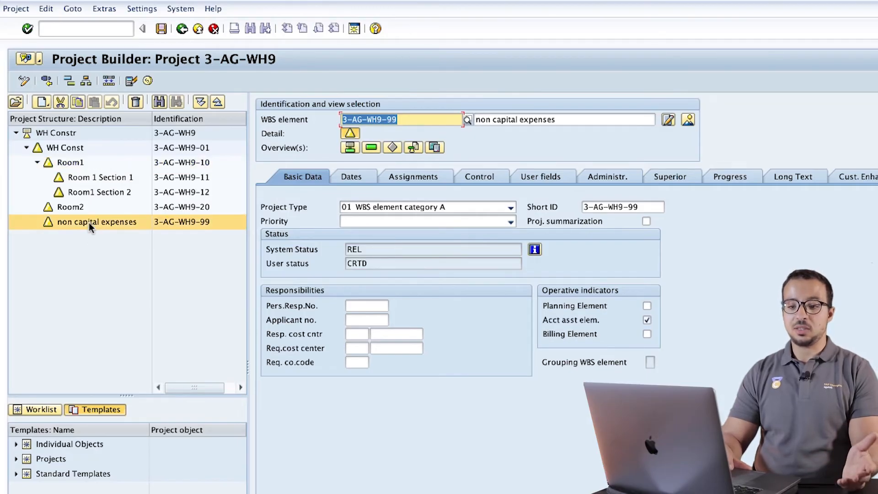
- Add a distribution rule with category CTR and settlement receiver 1000 to the settlement rule of the non capital expenses WBS element
click(72, 9)
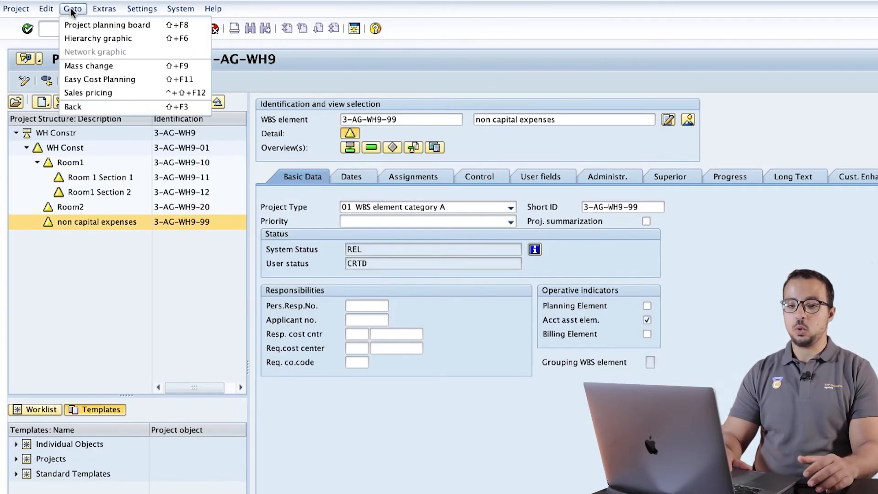
mouse_move(50, 10)
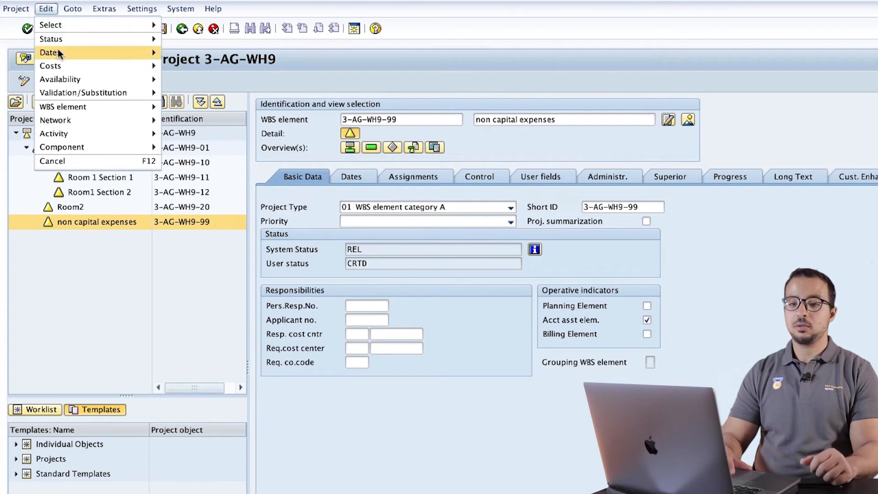
mouse_move(137, 79)
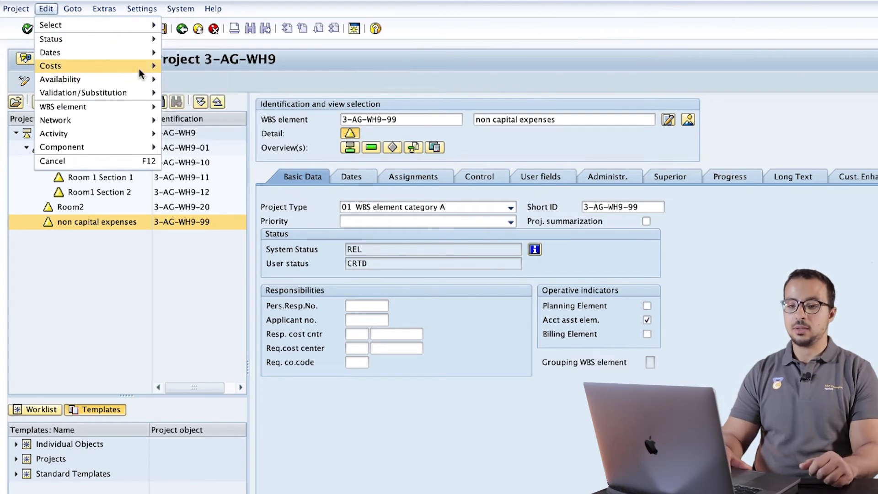
click(202, 165)
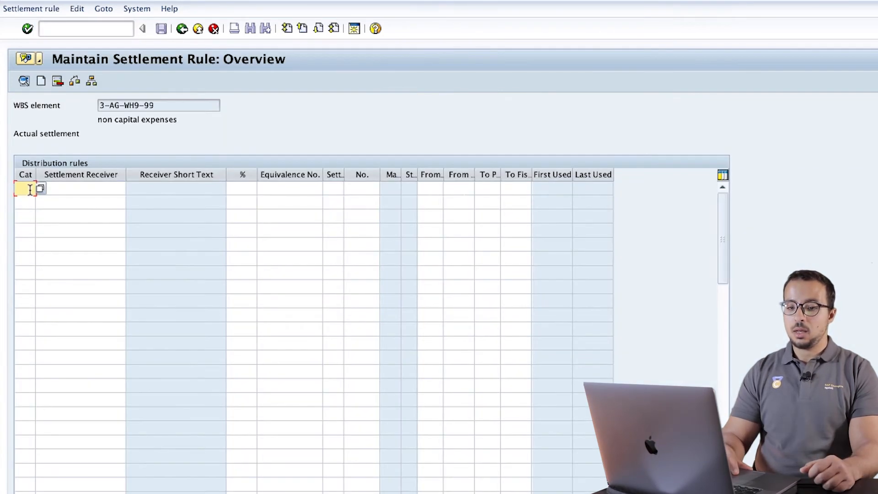
text(CTR)
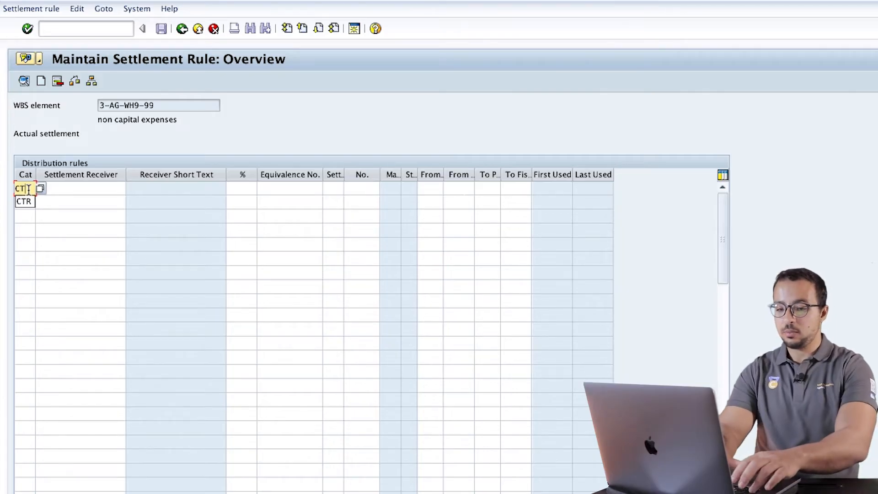
key(Return)
key(Return)
click(70, 192)
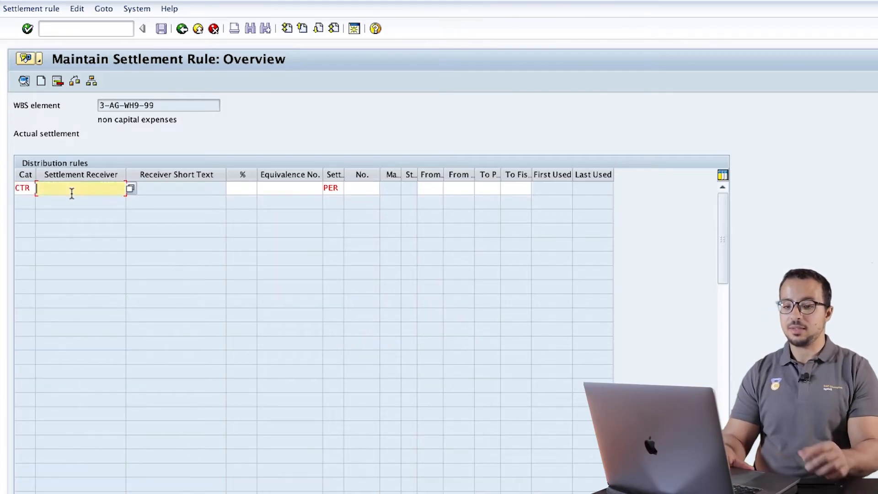
text(1000)
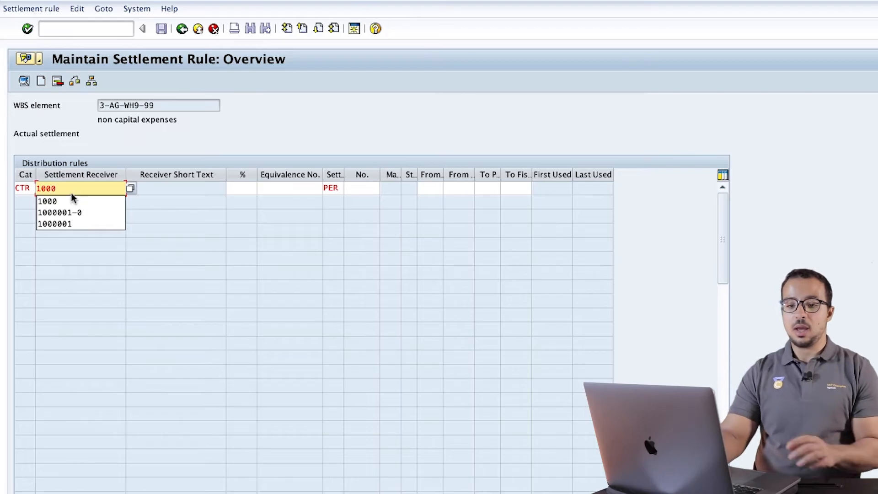
key(Return)
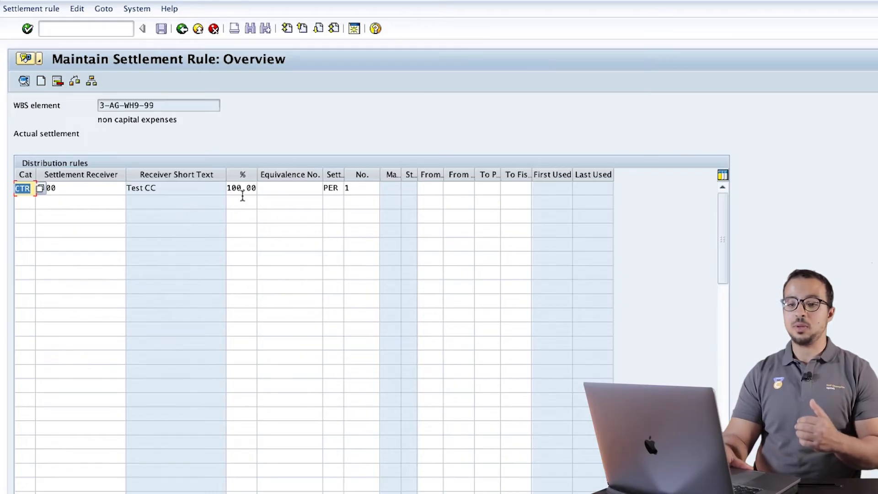
drag(231, 188, 249, 188)
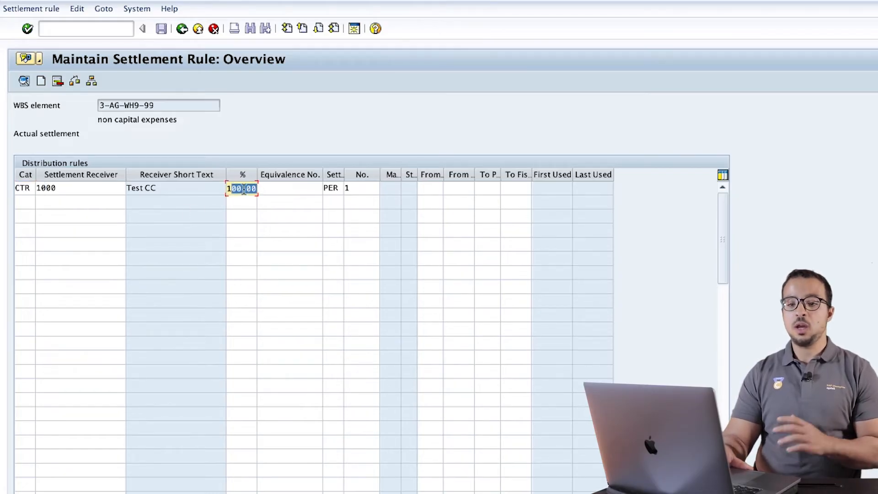
click(90, 189)
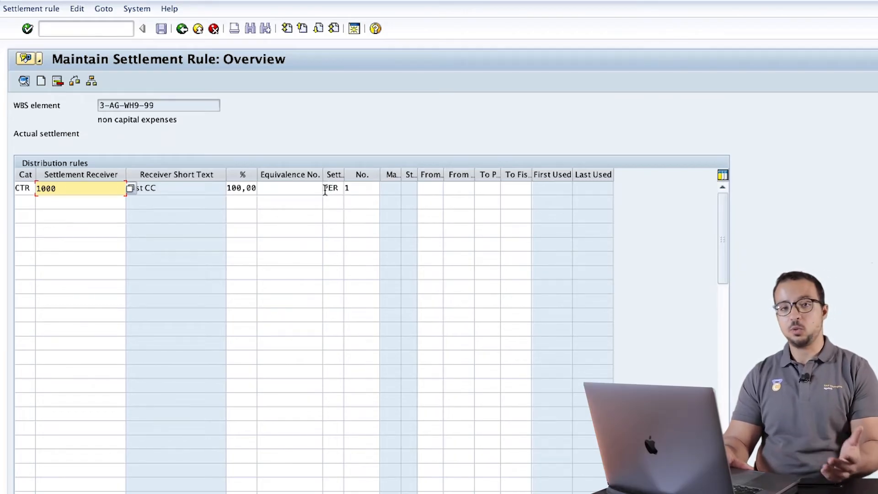
- Add a second distribution rule with category CTR, settlement receiver 1000 and settlement type FUL
click(31, 203)
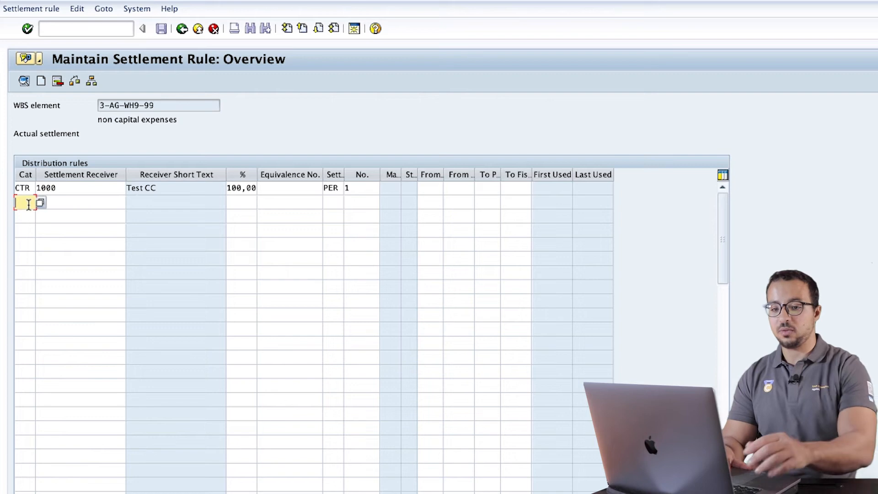
text(CTR)
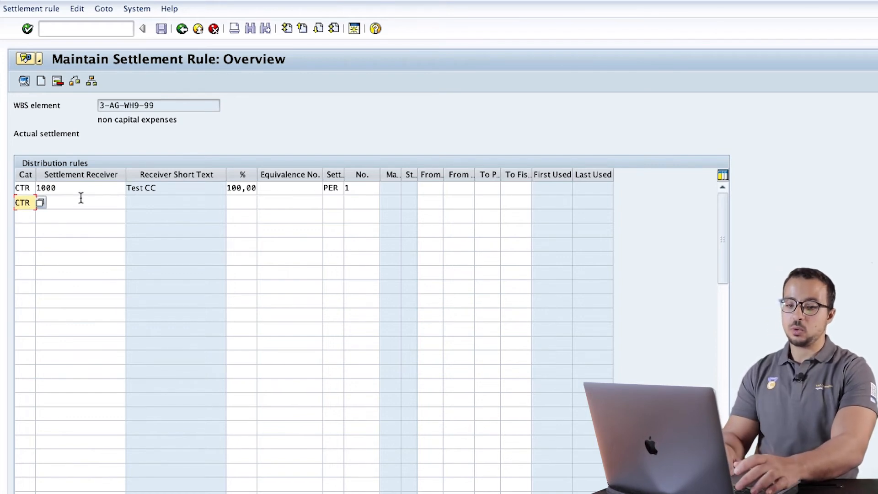
click(78, 202)
text(1000)
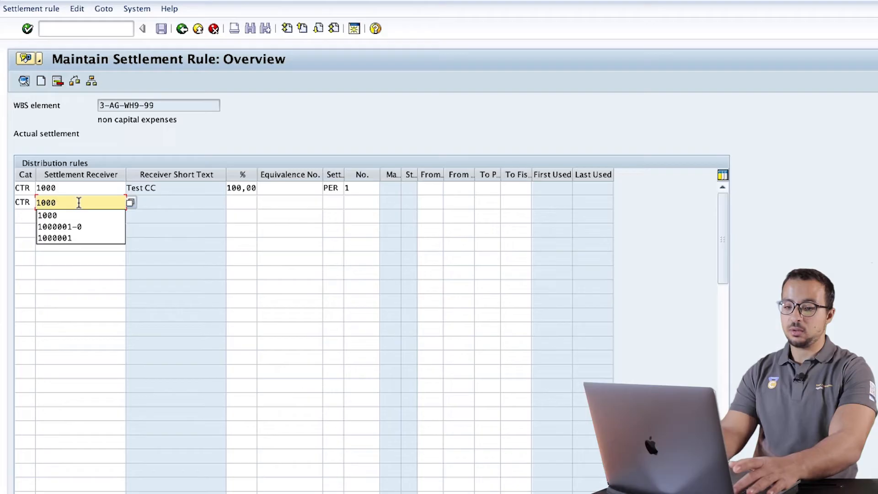
key(Return)
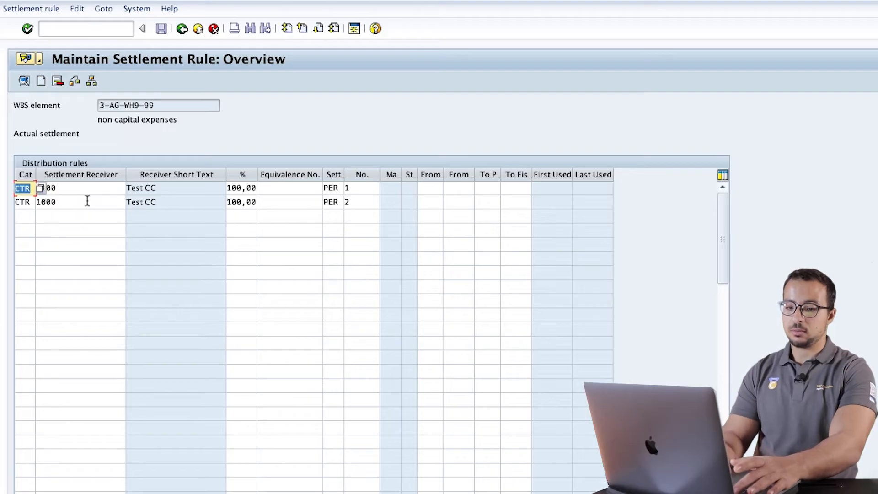
click(339, 203)
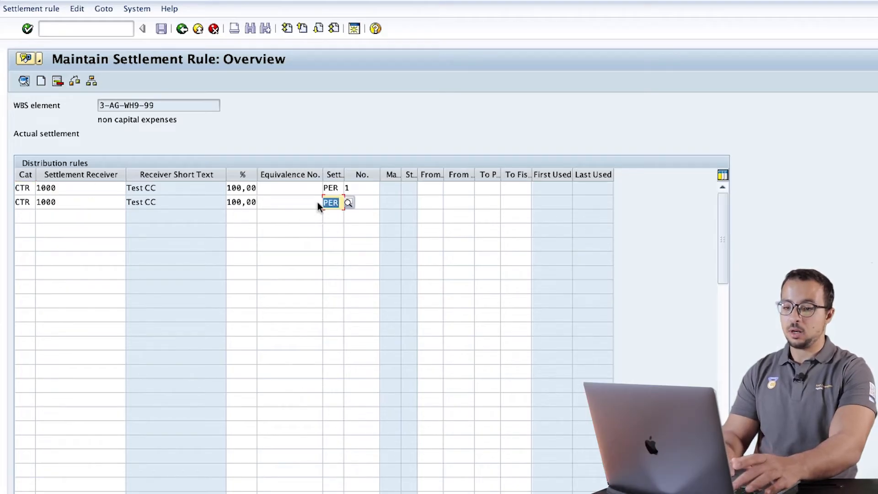
text(FU)
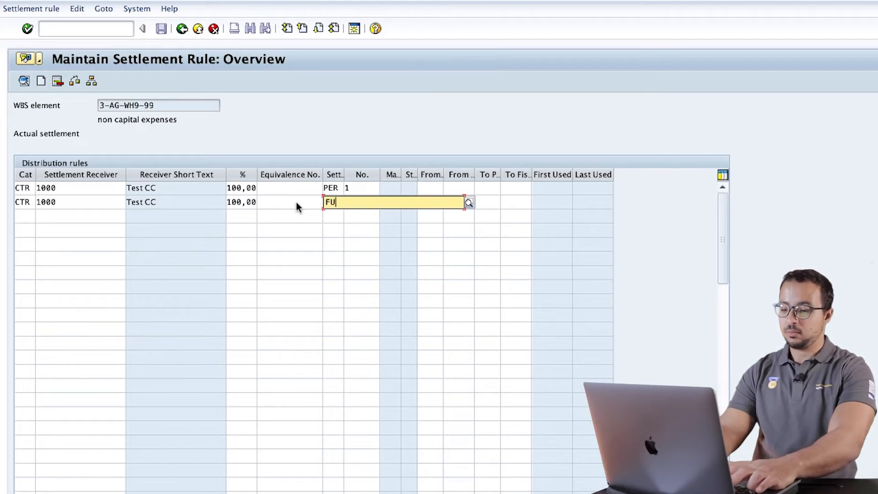
text(L)
key(Return)
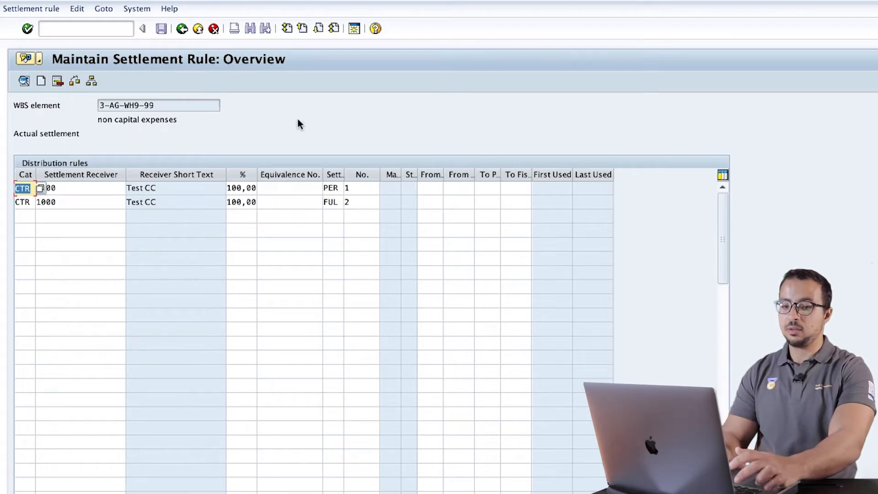
- Check the settlement rule of the non capital expenses element for errors and return to the project
click(74, 81)
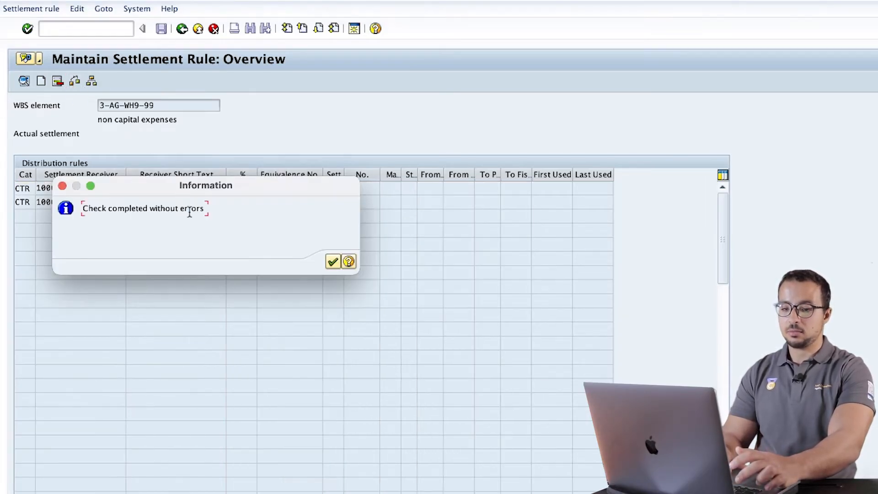
click(333, 262)
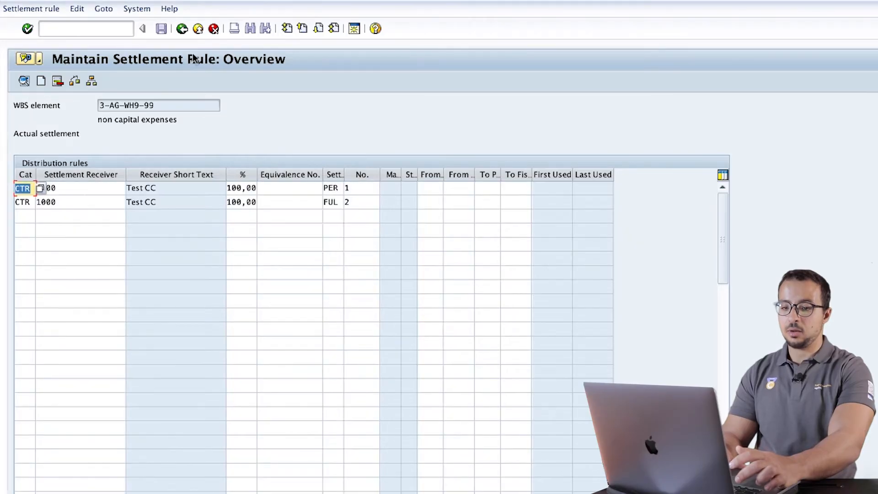
click(182, 28)
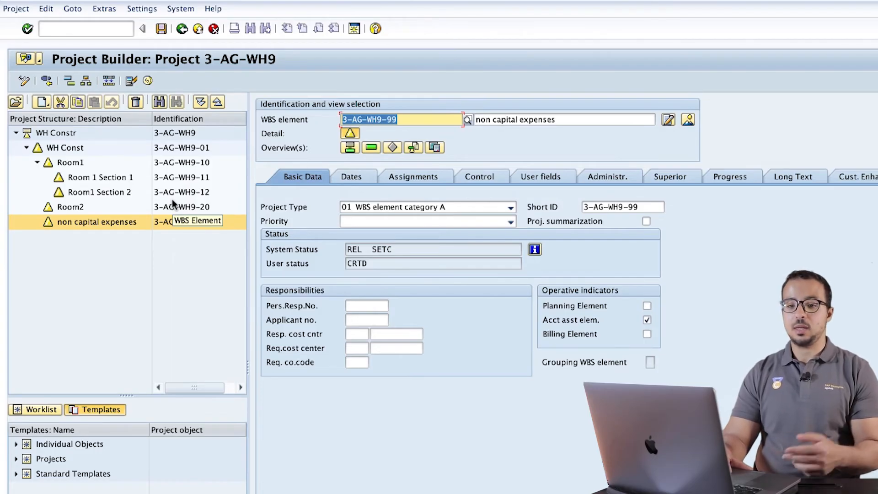
- Start creating a completed asset for the Room1 WBS element with asset class 2000
click(72, 163)
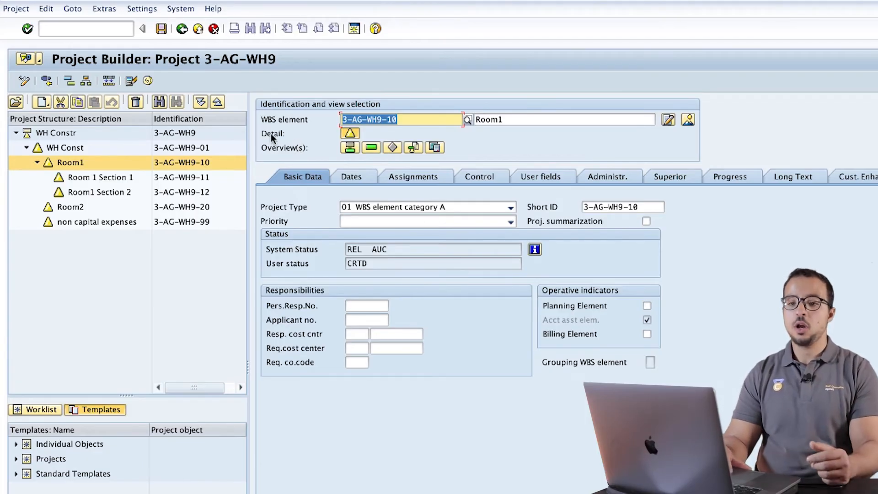
click(73, 8)
mouse_move(51, 10)
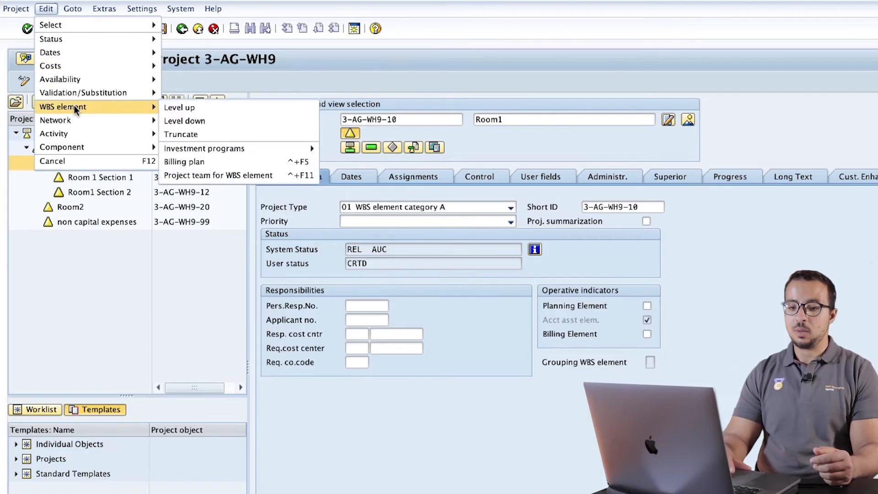
mouse_move(130, 107)
mouse_move(229, 148)
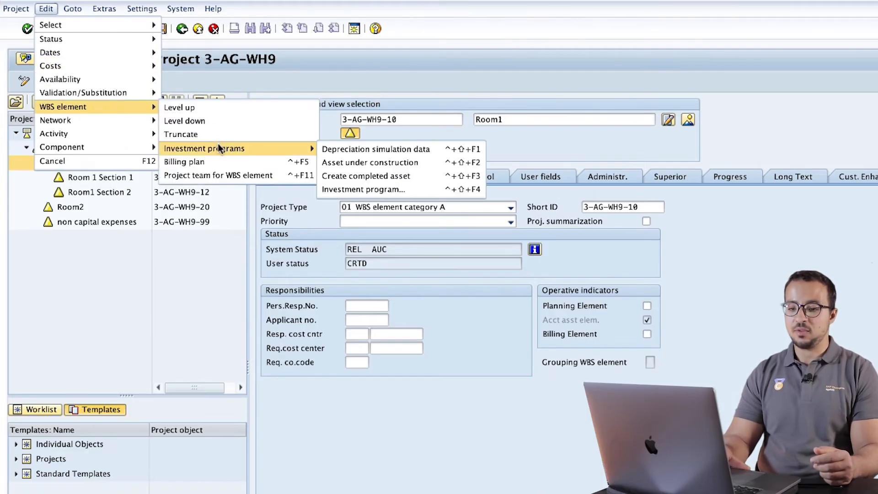
click(347, 178)
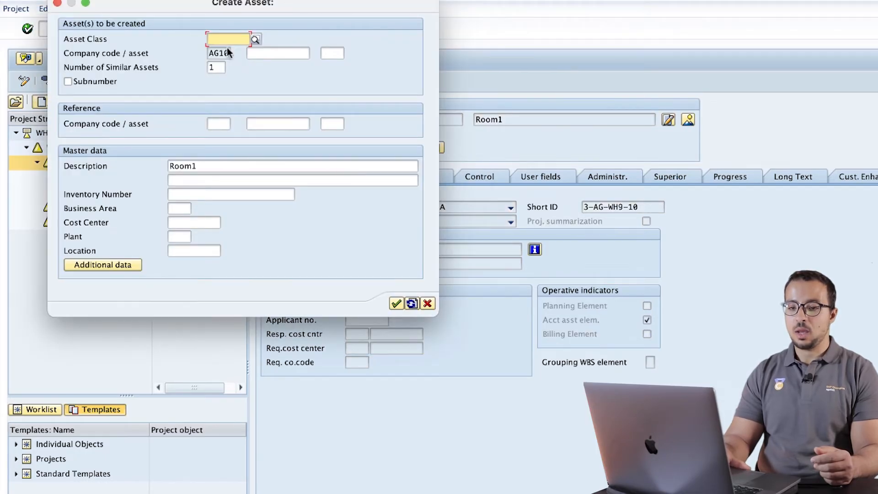
text(20)
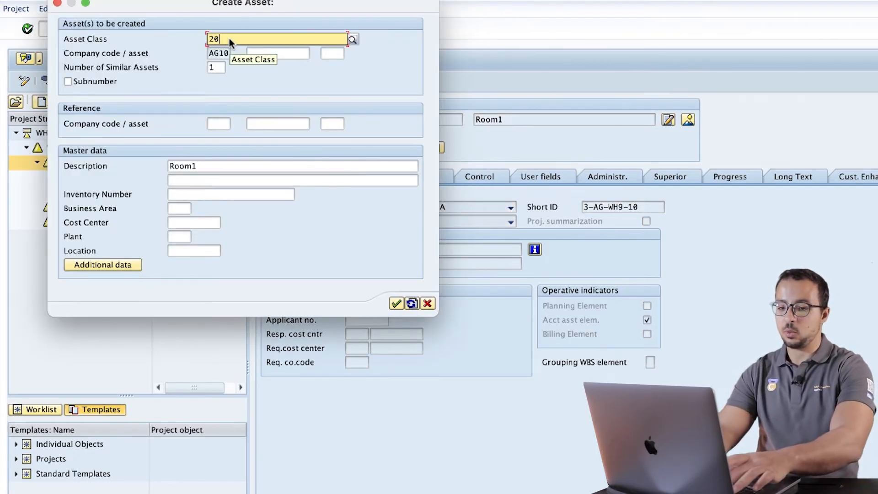
text(00)
- Set the completed asset's description to WH 9 and confirm its creation
click(215, 166)
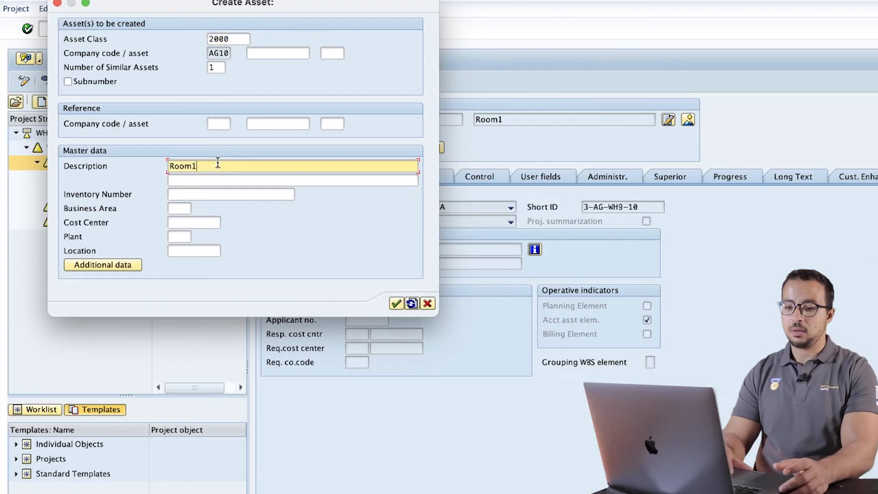
drag(217, 166, 184, 168)
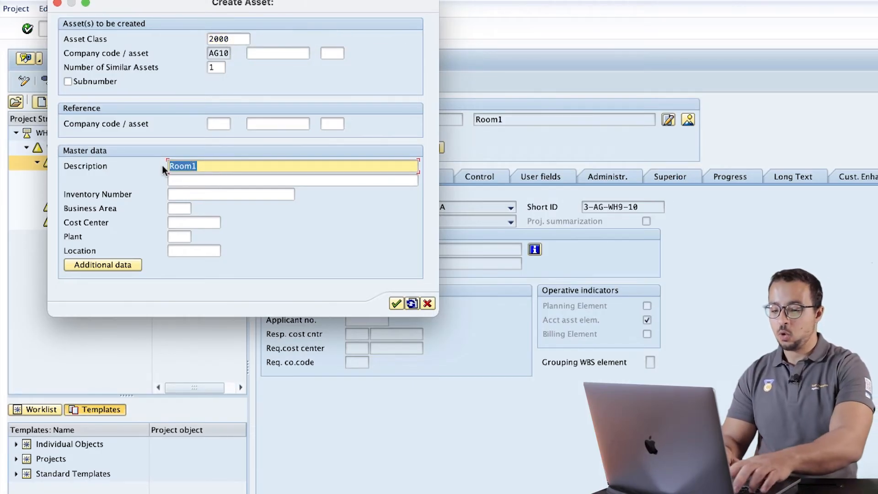
text(Room)
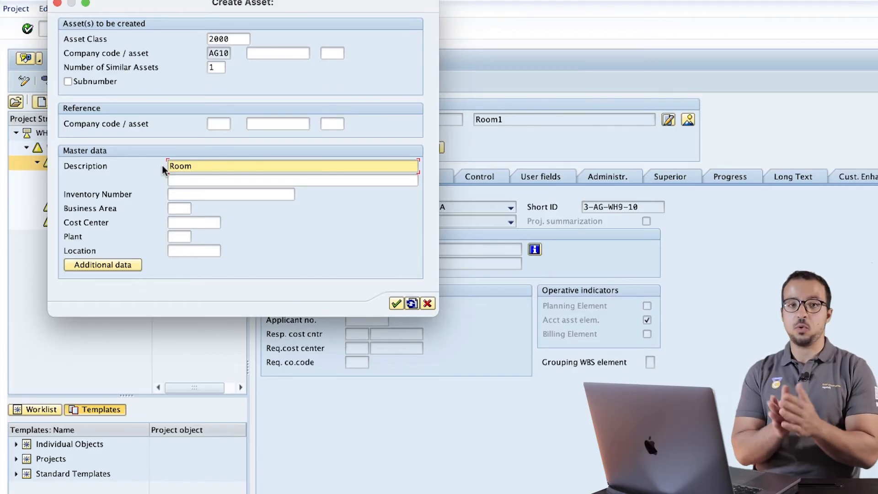
key(BackSpace)
key(BackSpace)
key(BackSpace)
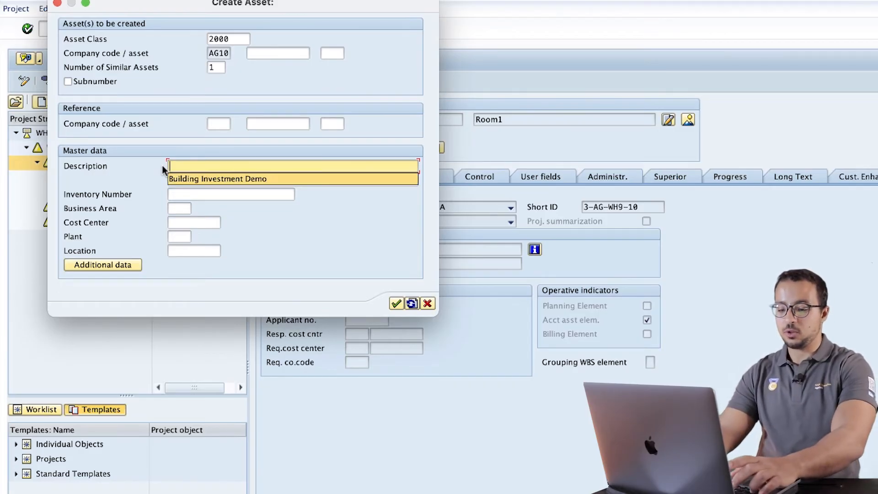
text(WH 9)
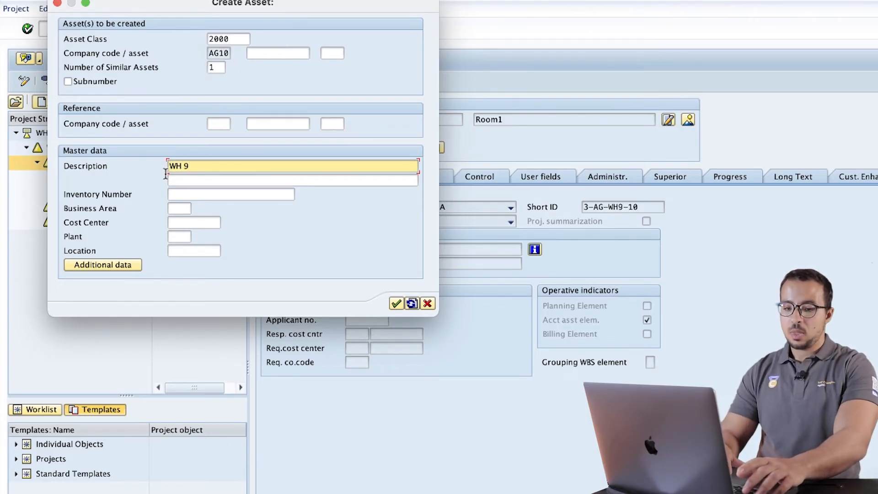
click(176, 222)
click(188, 237)
key(Return)
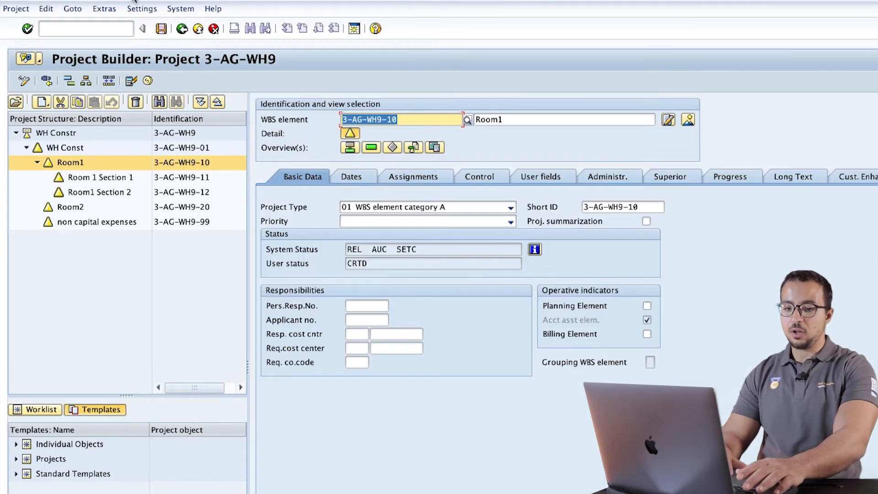
- Review the settlement receiver in Room1's settlement rule and return to the project
click(46, 9)
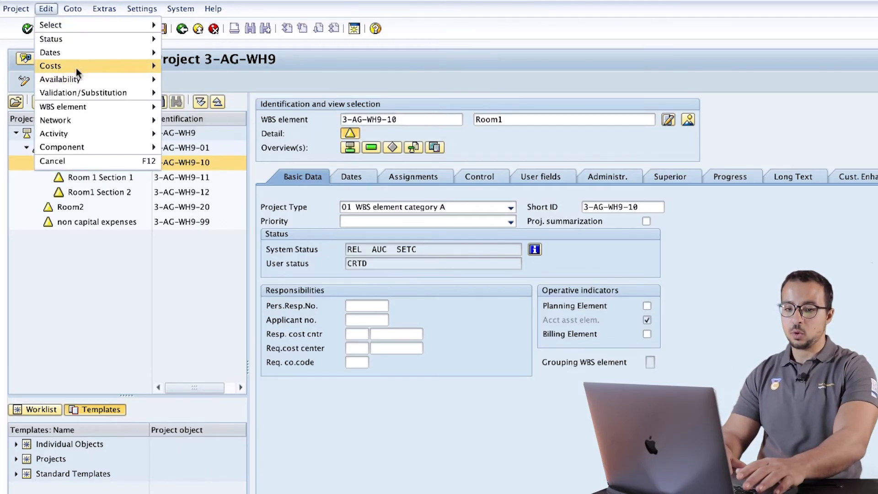
mouse_move(137, 71)
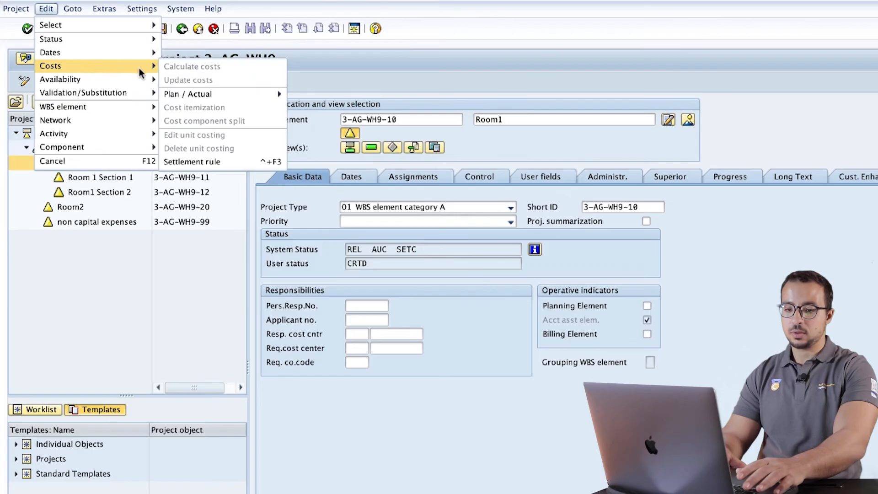
click(193, 162)
click(106, 191)
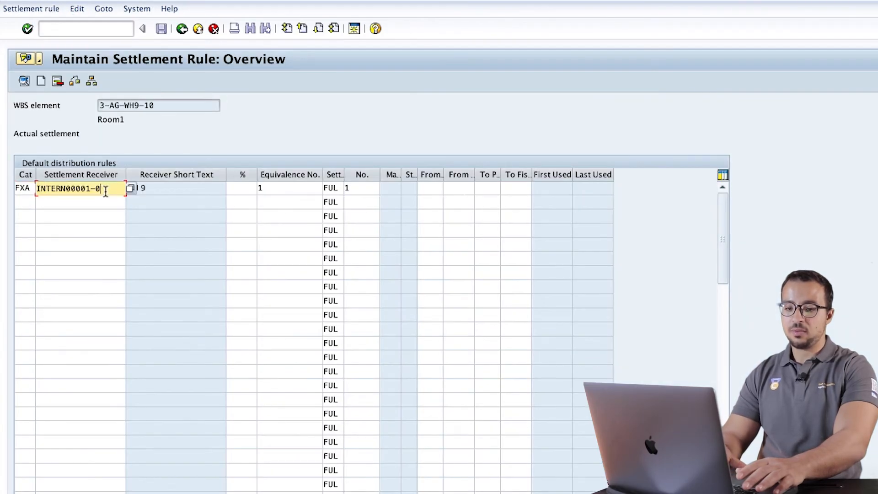
drag(105, 191, 40, 187)
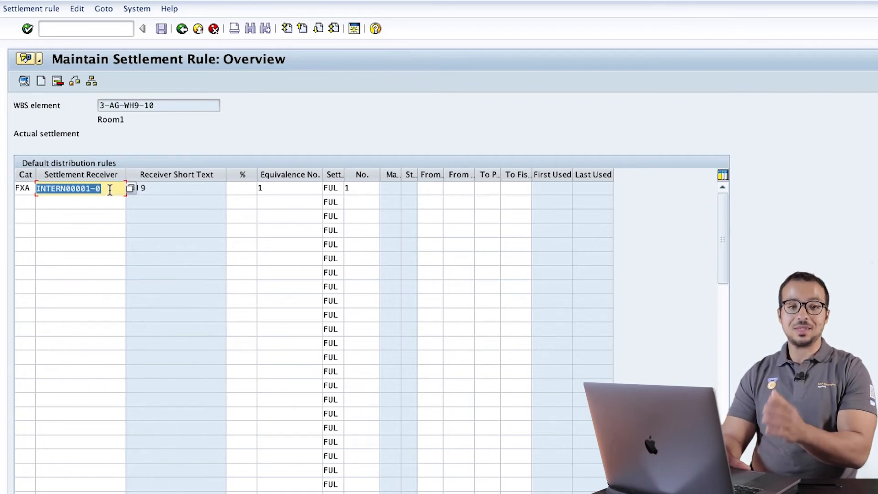
click(181, 29)
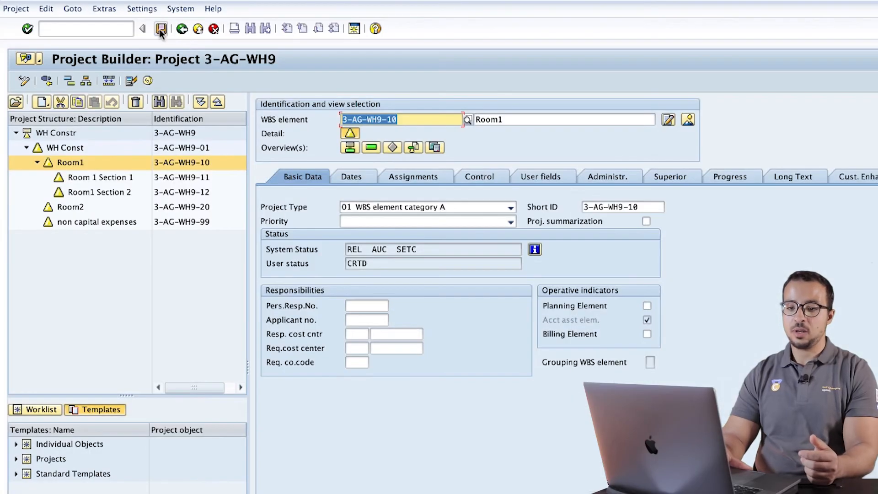
- Save and reopen project 3-AG-WH9, and copy asset number 20000019 from Room1's settlement rule
click(161, 30)
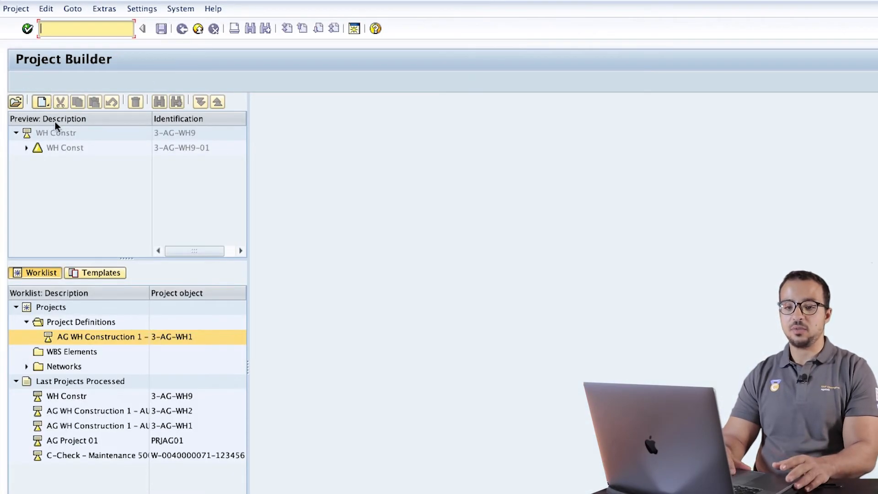
click(51, 133)
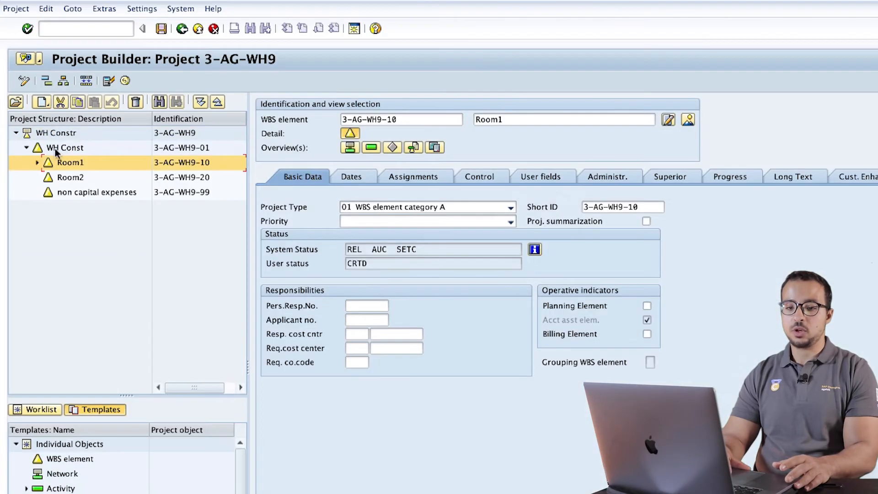
click(52, 9)
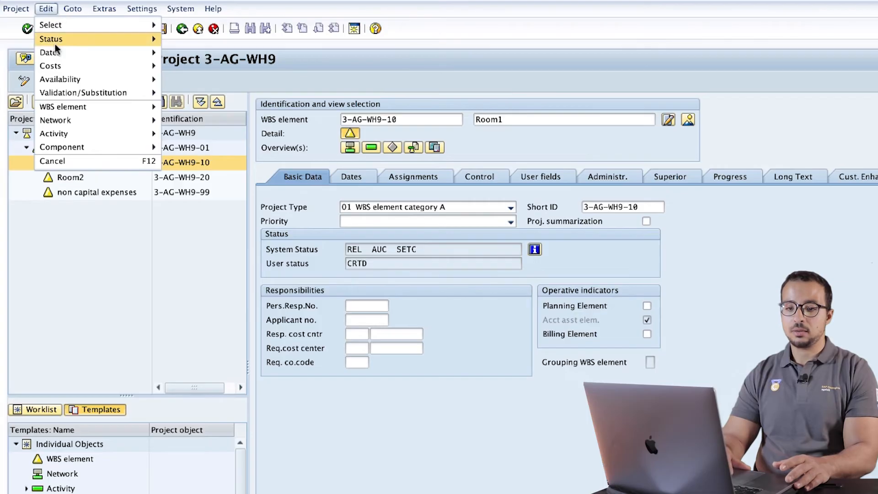
mouse_move(58, 66)
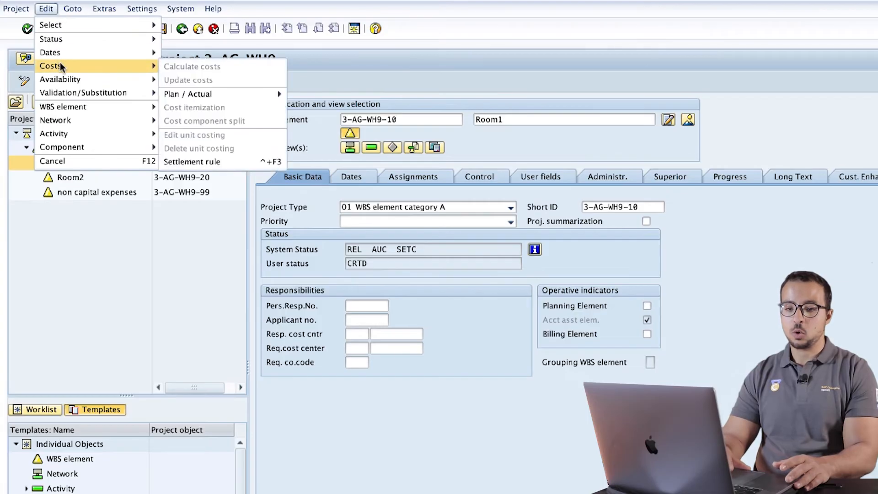
click(185, 166)
click(82, 189)
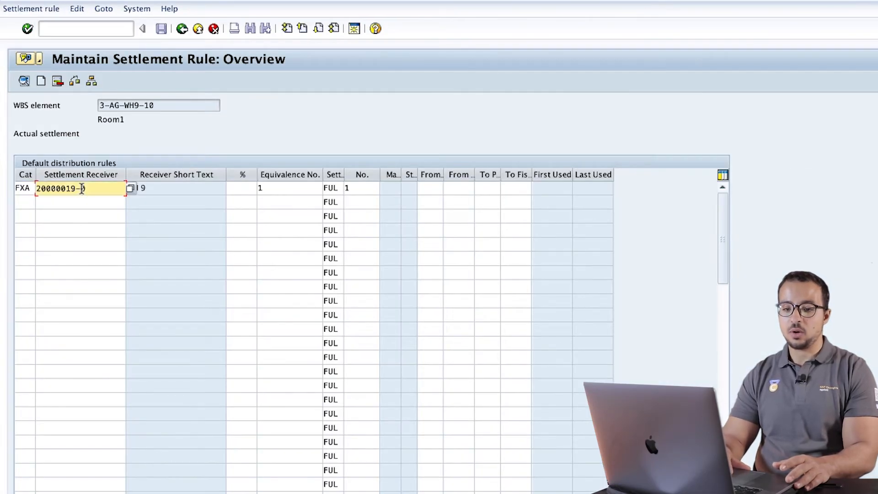
drag(76, 189, 27, 189)
key(super+c)
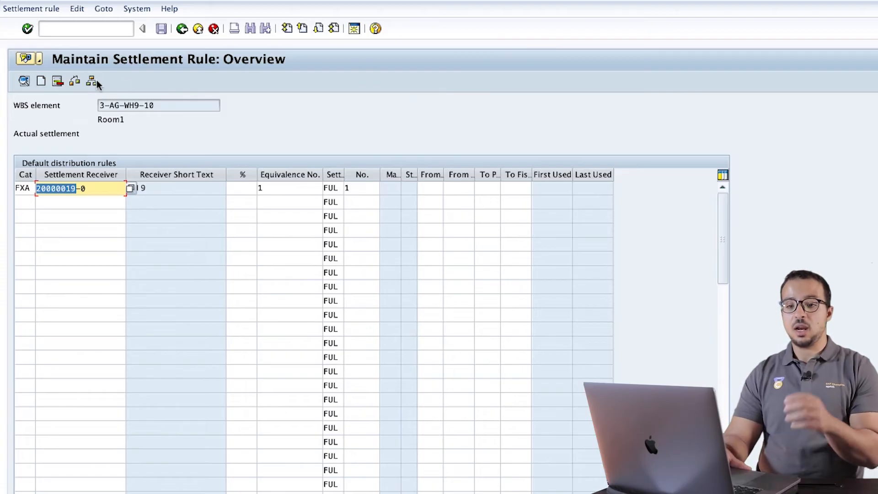
click(183, 30)
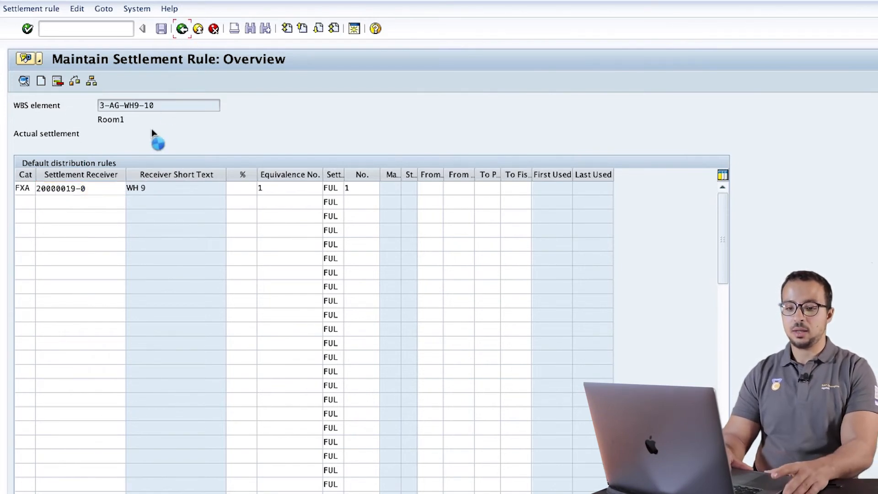
- Create a settlement rule for Room 1 Section 1 with category FXA and settlement receiver 20000019
click(37, 163)
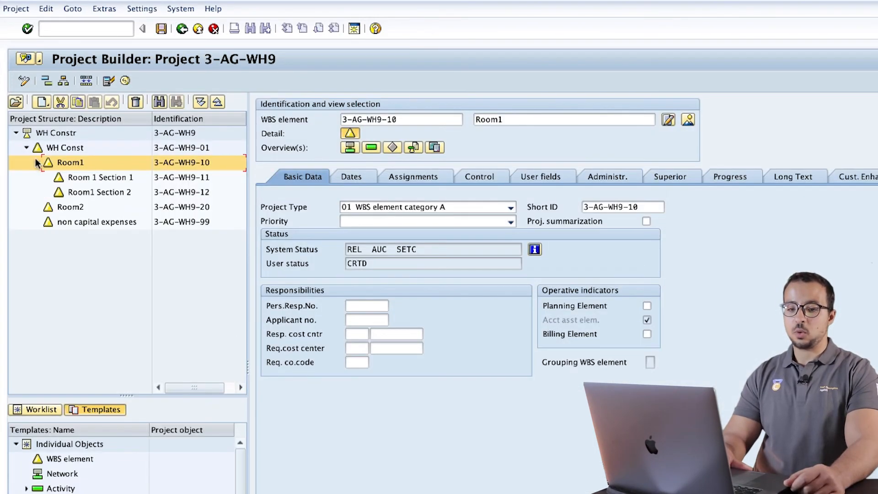
click(83, 177)
click(47, 8)
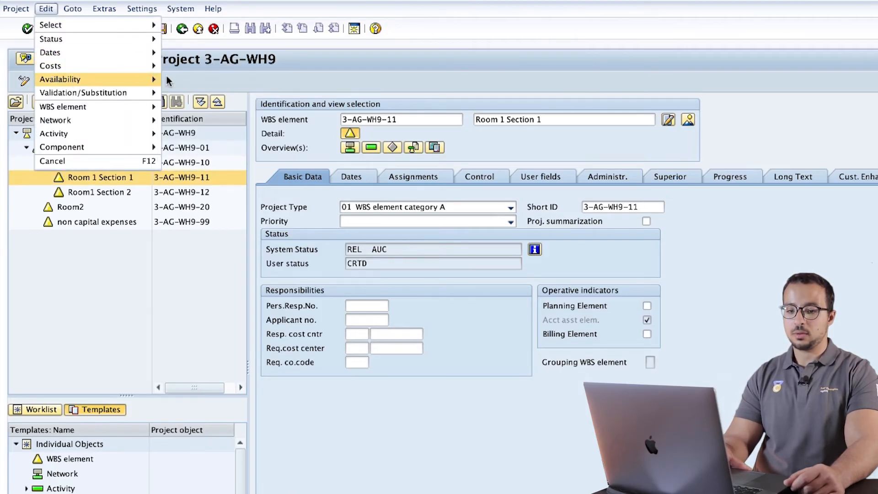
mouse_move(160, 72)
click(188, 160)
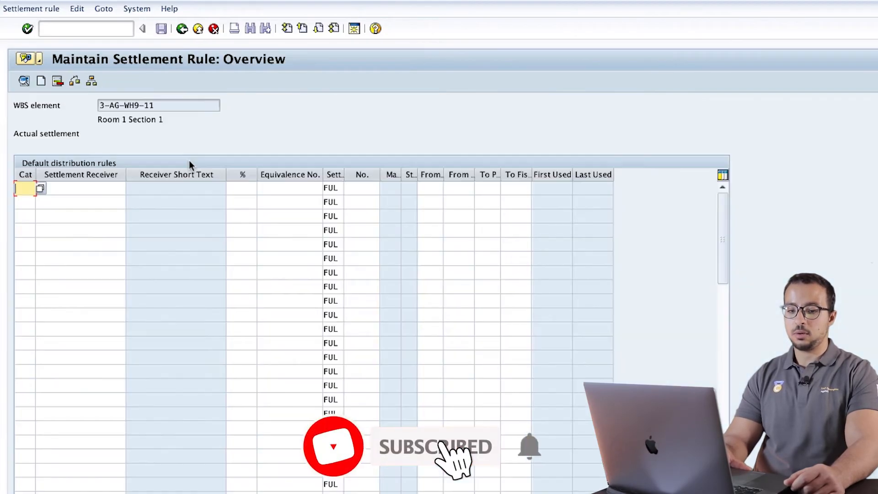
text(FXA)
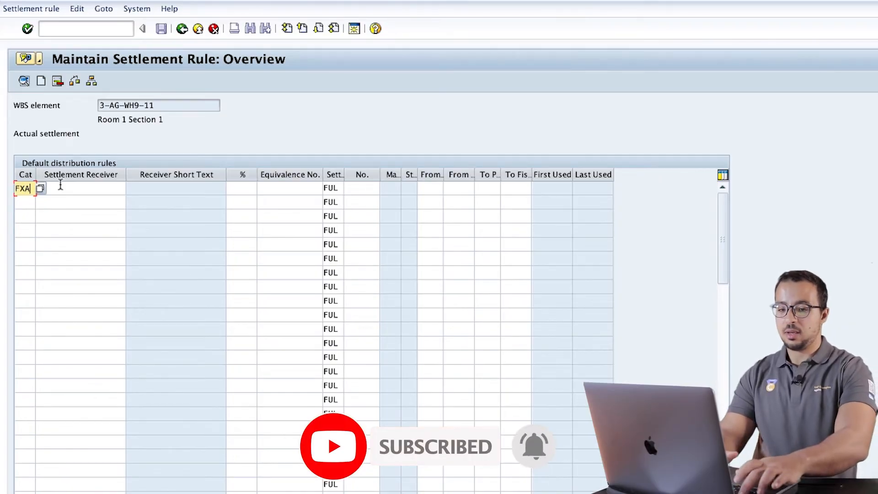
click(60, 184)
text(20000019)
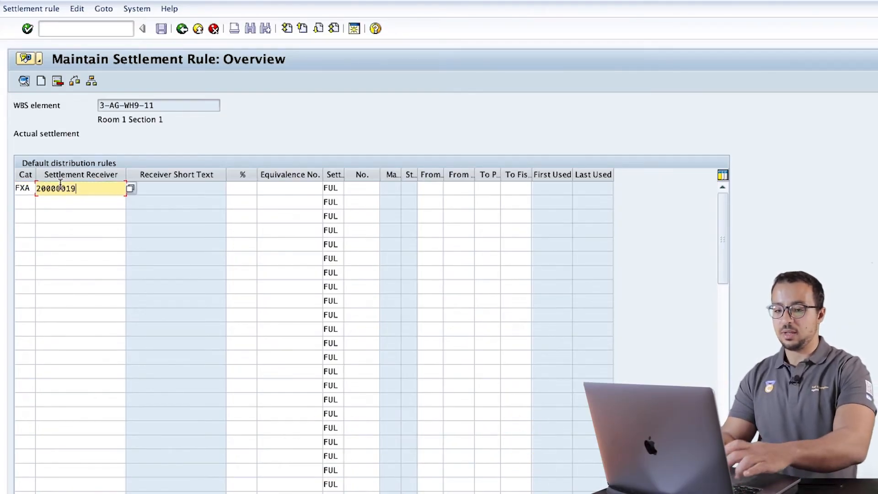
key(Return)
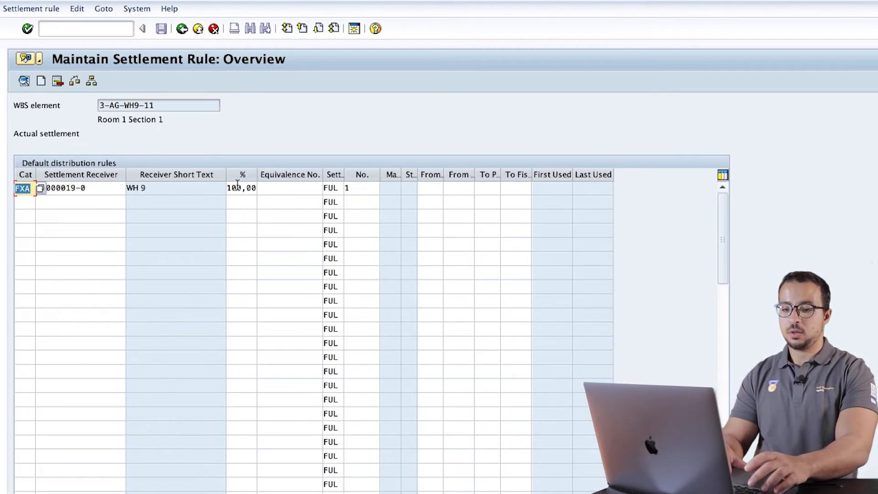
click(339, 189)
click(182, 28)
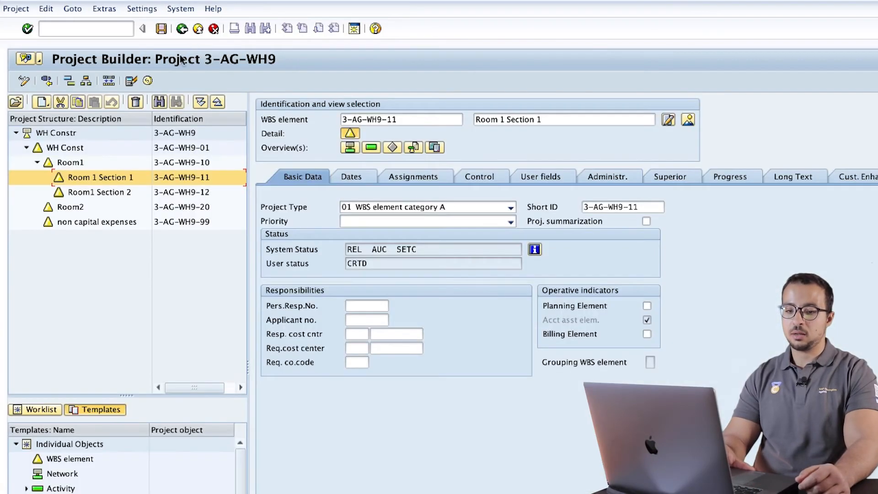
- Create a settlement rule for Room1 Section 2 with category FXA and settlement receiver 20000019
click(87, 193)
click(73, 10)
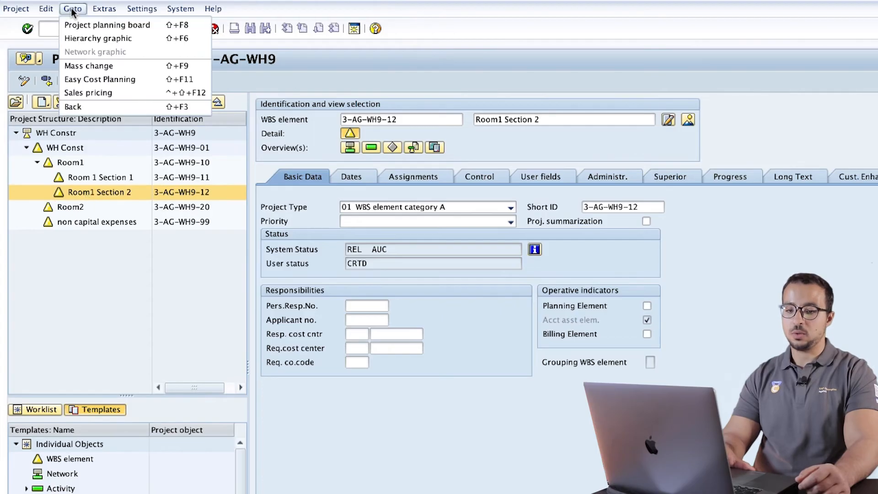
mouse_move(47, 10)
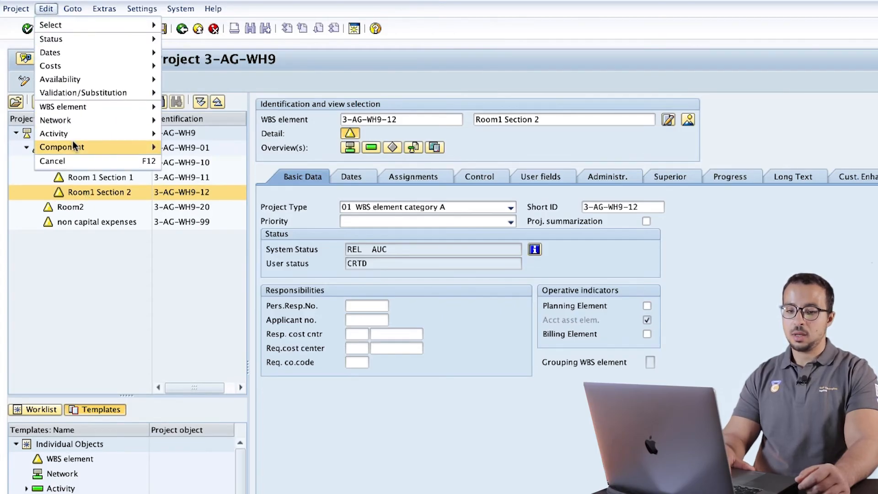
mouse_move(93, 68)
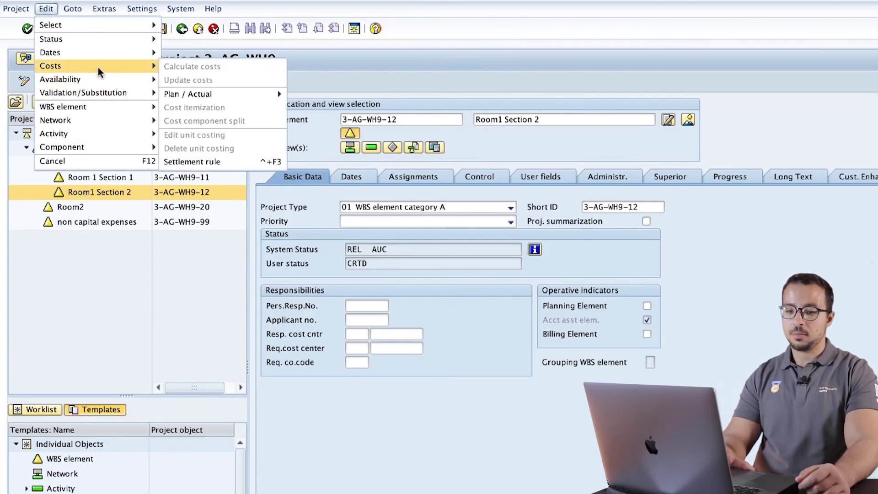
click(198, 161)
text(FXA)
key(Tab)
key(super+v)
key(Return)
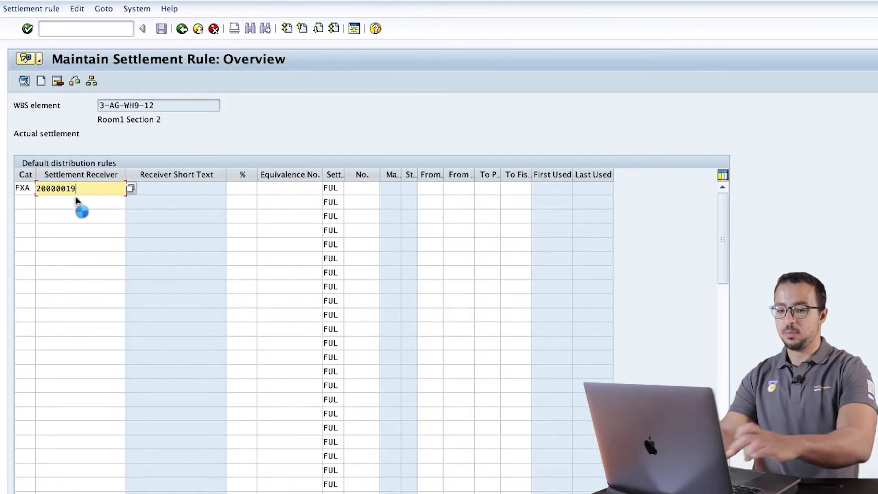
click(181, 28)
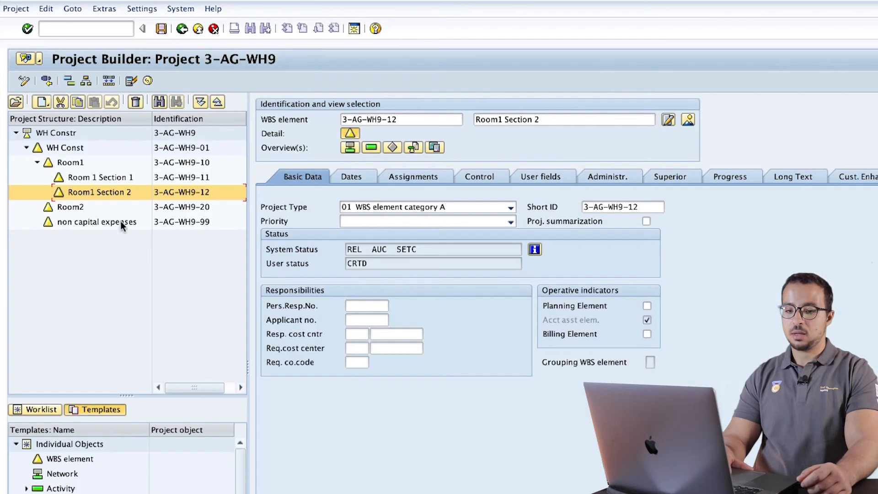
- Create a settlement rule for Room2 with category FXA and settlement receiver 20000019, and save the project
click(69, 208)
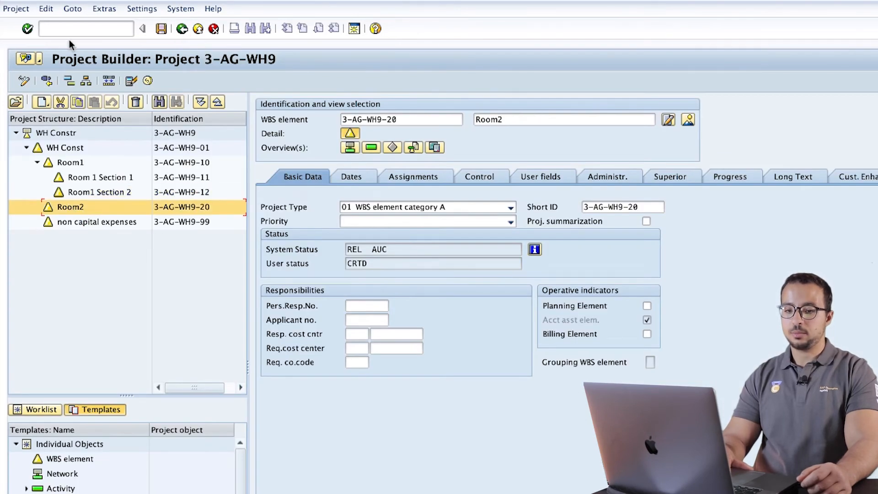
click(62, 9)
click(45, 8)
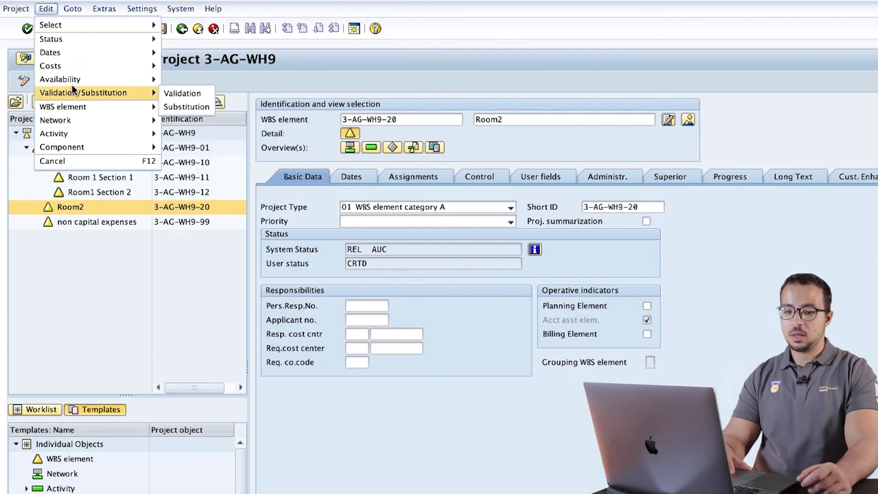
mouse_move(71, 62)
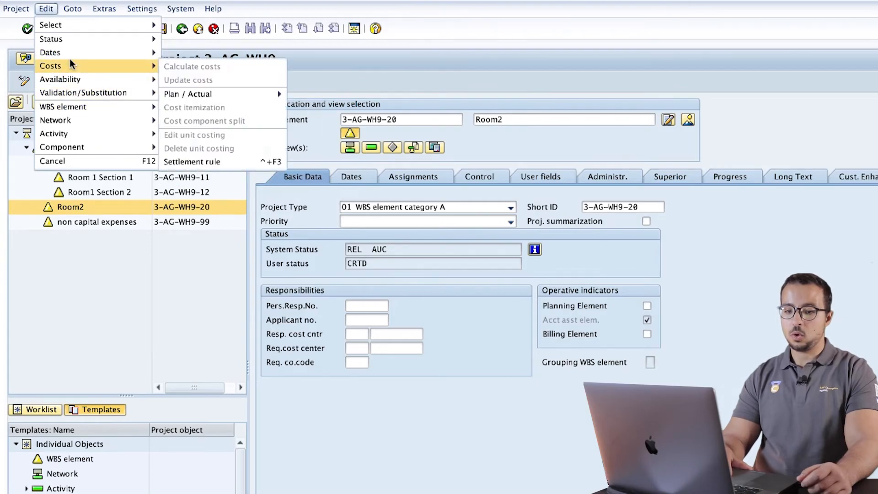
click(190, 161)
text(FXA)
key(Tab)
text(000019-0)
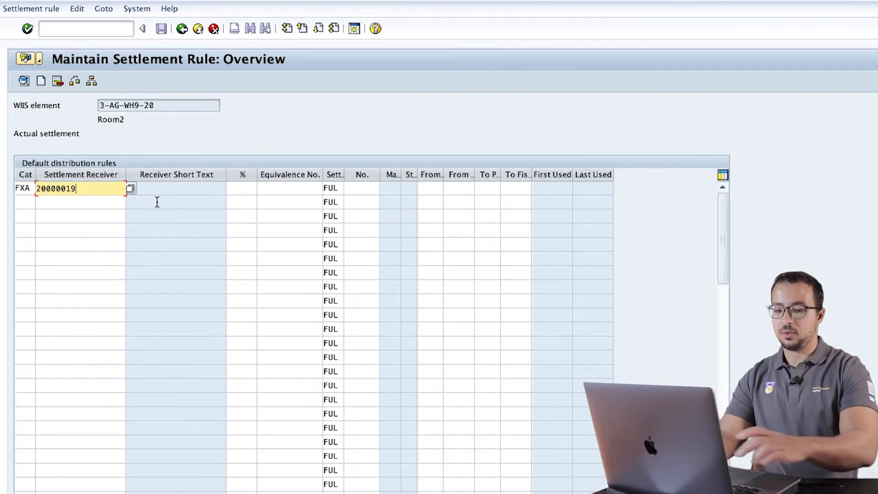
key(Return)
click(181, 29)
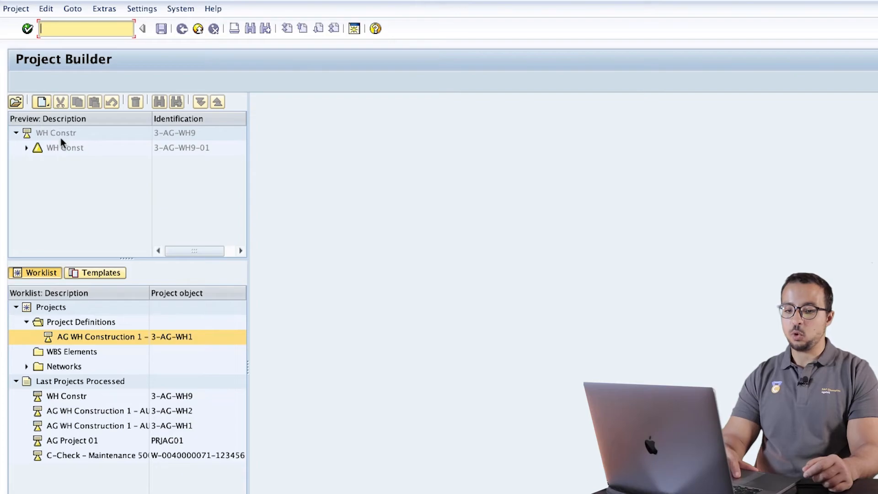
- Reopen project 3-AG-WH9 and examine the system status of the Room2 WBS element
click(60, 147)
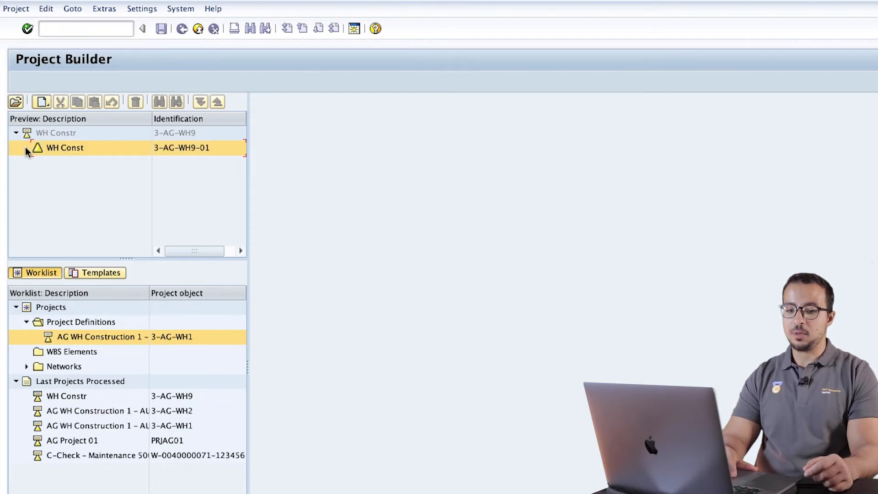
click(62, 133)
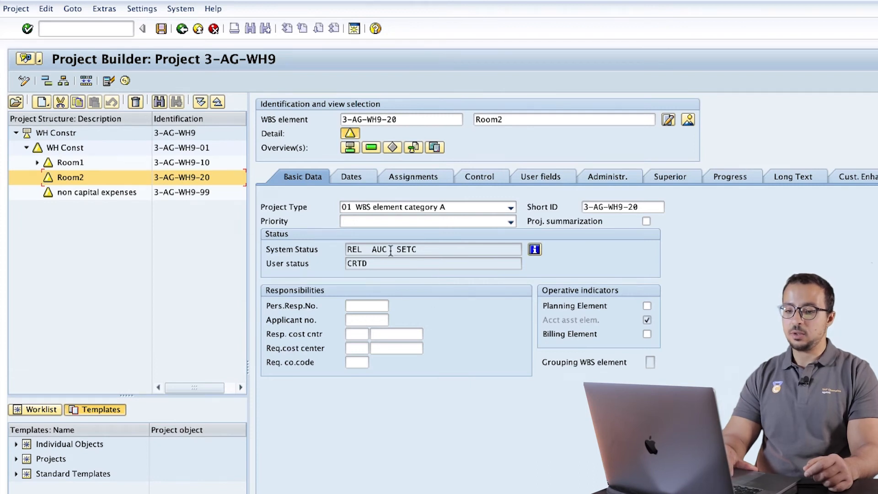
double_click(356, 250)
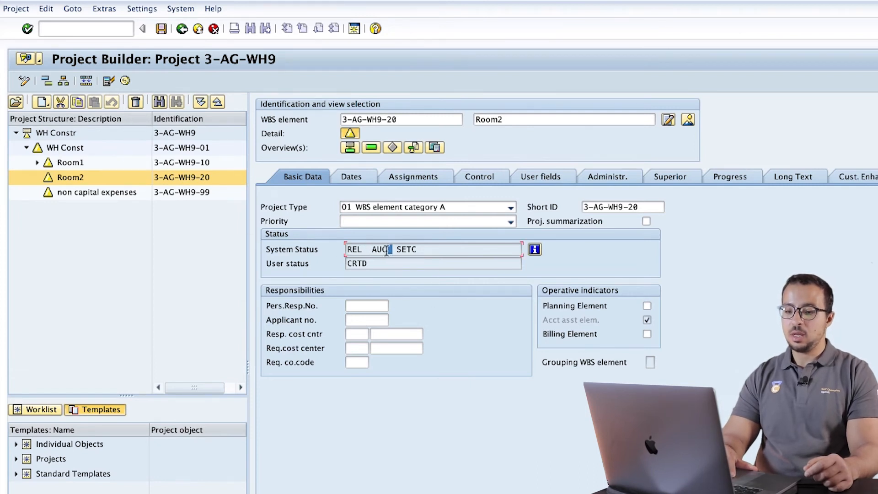
double_click(401, 249)
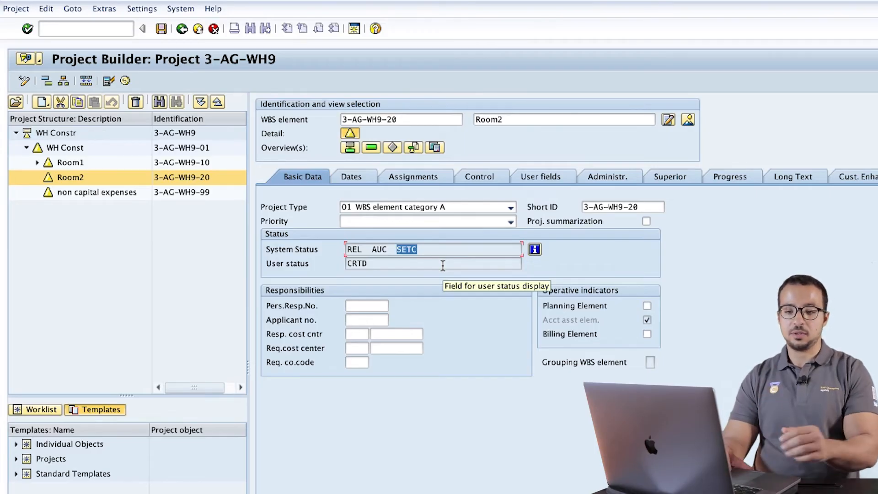
click(372, 403)
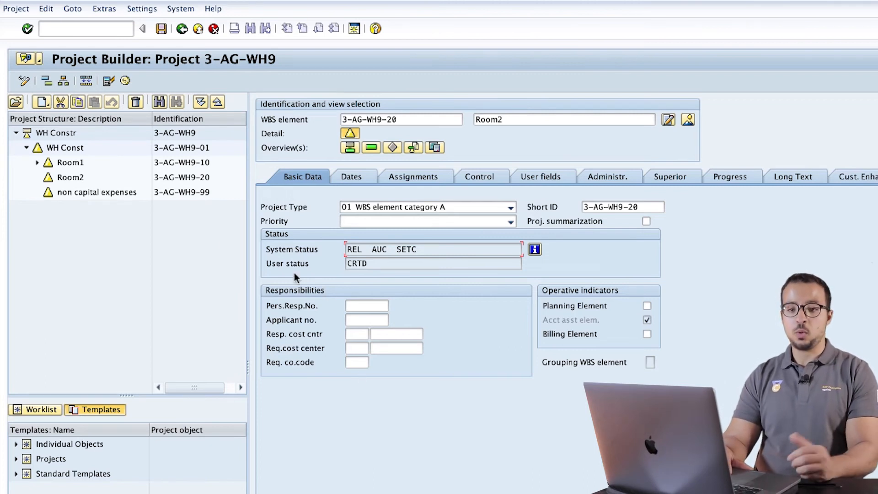
- Open G/L account document entry in a new session with the command /ofb50
click(94, 34)
text(/ofb50)
key(Return)
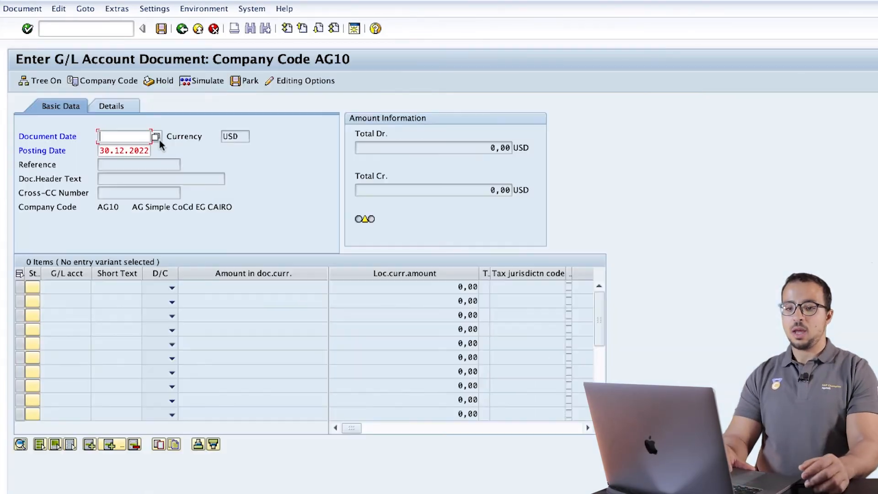
- Set the document date of the G/L account document to 30.12.2022
key(Down)
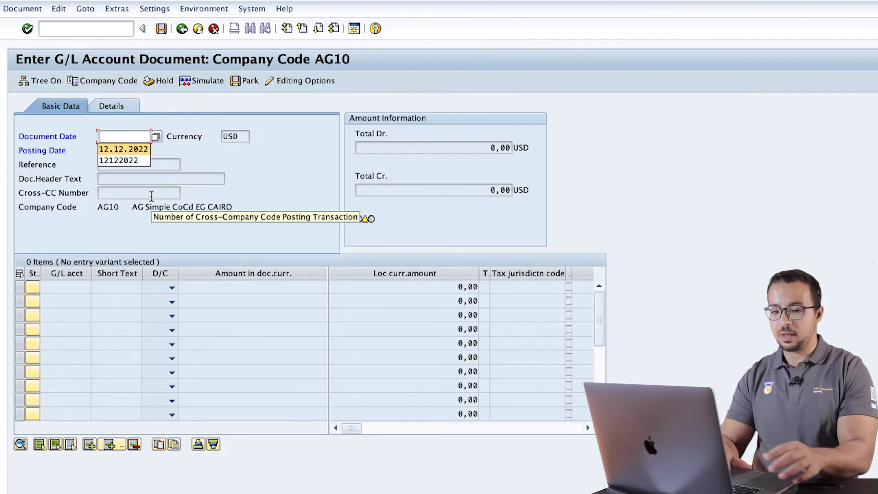
text(30122022)
key(Return)
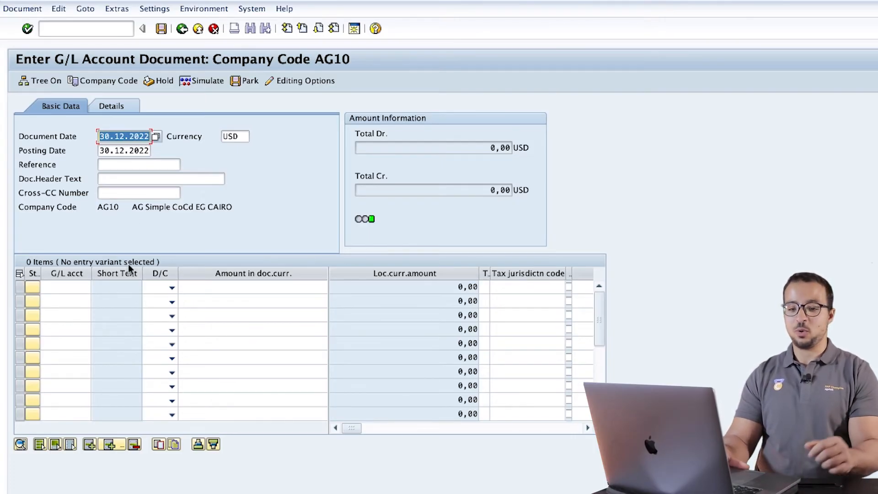
- Enter G/L accounts 65003005, 63004000 and 100000 in the first three line items
click(69, 282)
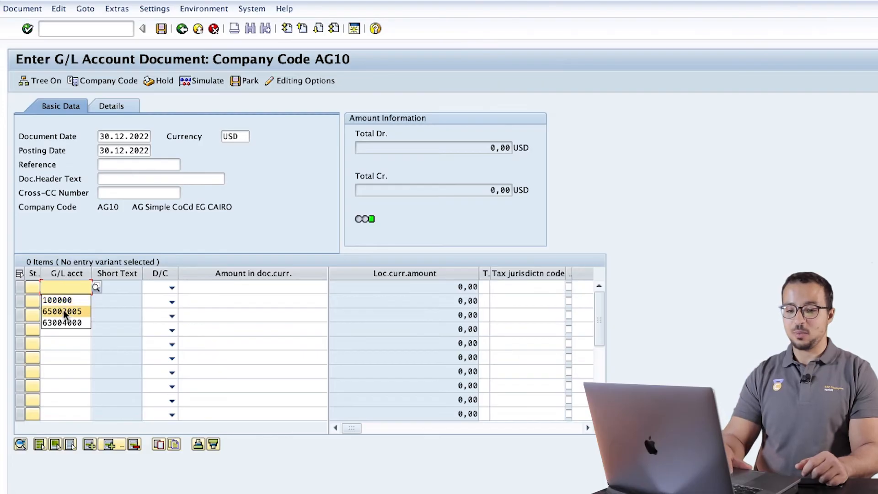
click(64, 310)
click(68, 302)
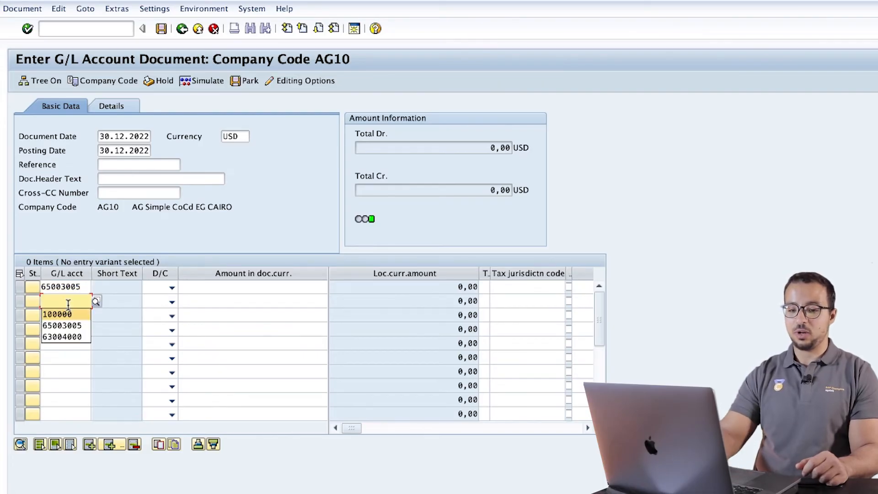
click(65, 337)
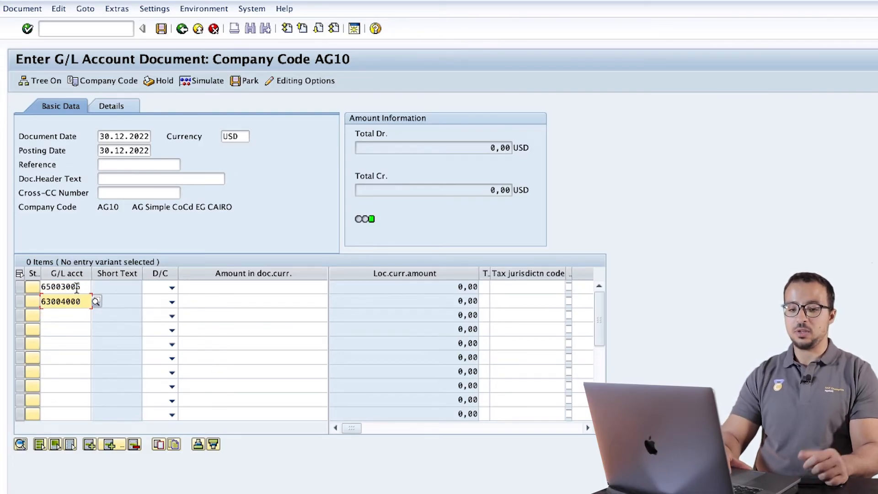
click(64, 318)
click(64, 319)
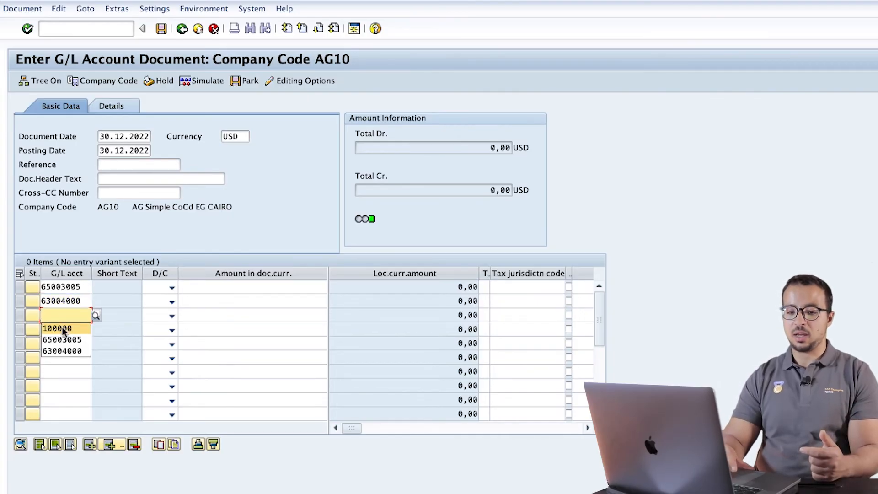
click(62, 327)
- Mark the lines for accounts 65003005 and 63004000 as debit and the line for account 100000 as credit
click(159, 291)
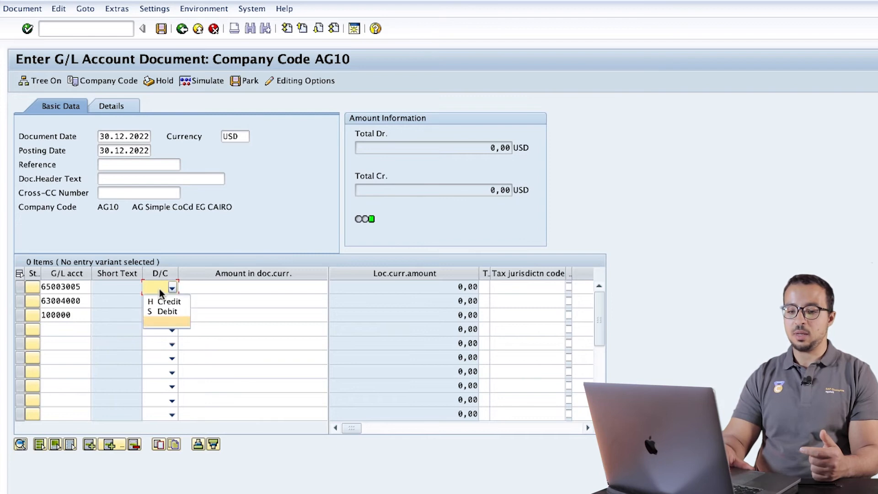
click(163, 311)
click(171, 302)
click(161, 327)
click(170, 316)
click(163, 330)
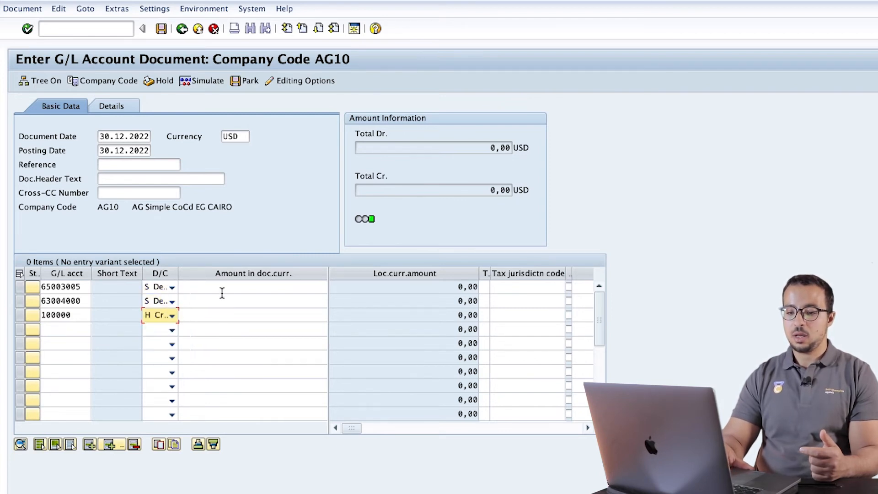
- Enter document currency amounts of 10000 and 20000 for the debit lines and 30000 for the credit line
click(230, 287)
text(10000)
click(234, 312)
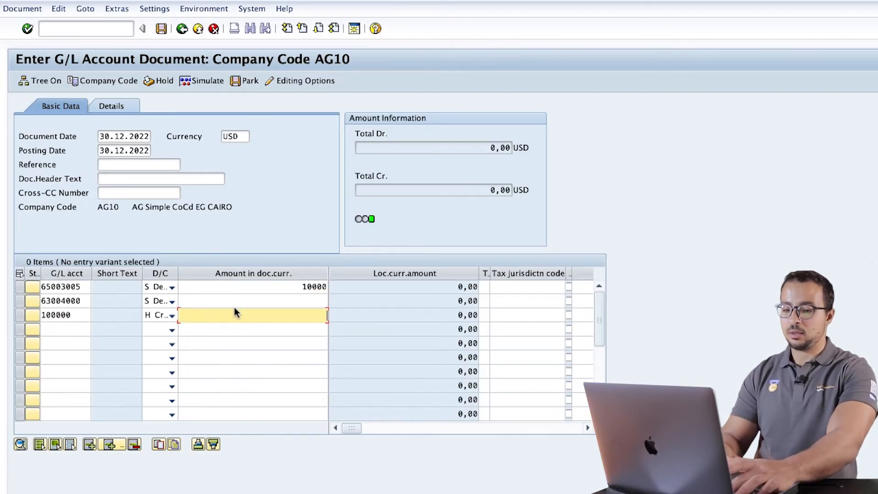
click(247, 301)
text(20000)
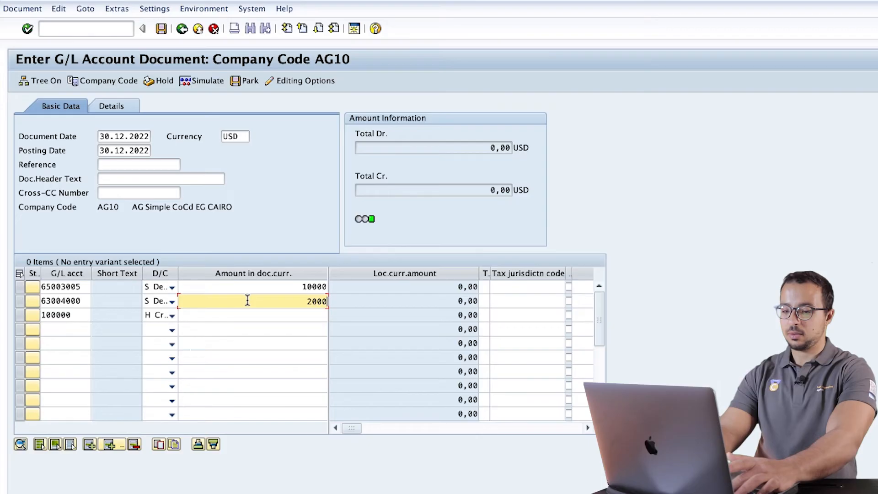
click(277, 316)
text(30000)
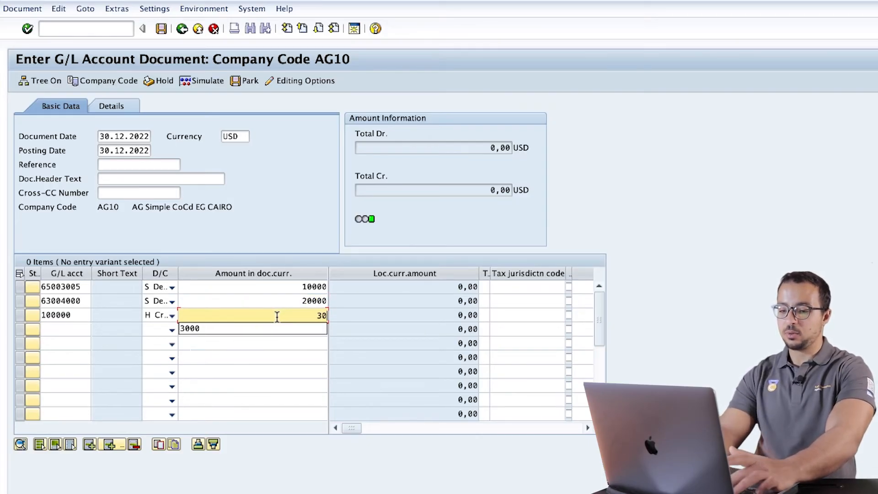
- Find the WBS Element column of the line items, and look up the identifiers of Room1 and its subordinate elements in the Project Builder session
click(588, 428)
click(588, 428)
click(588, 428)
click(588, 428)
click(588, 428)
click(588, 428)
click(588, 428)
click(588, 428)
click(587, 429)
click(588, 429)
click(587, 428)
click(588, 428)
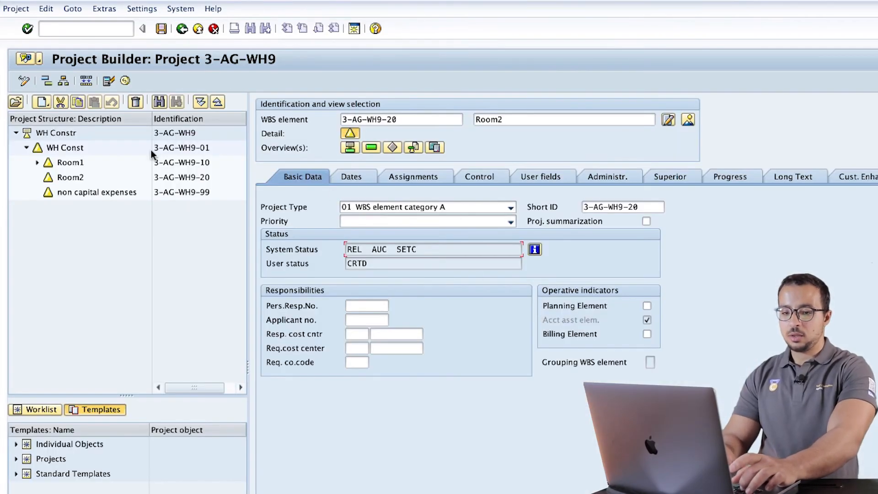
click(90, 168)
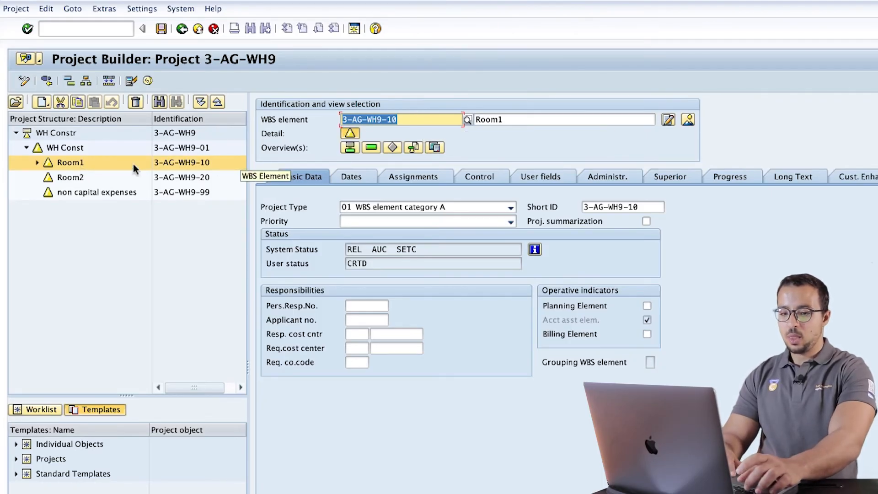
click(37, 162)
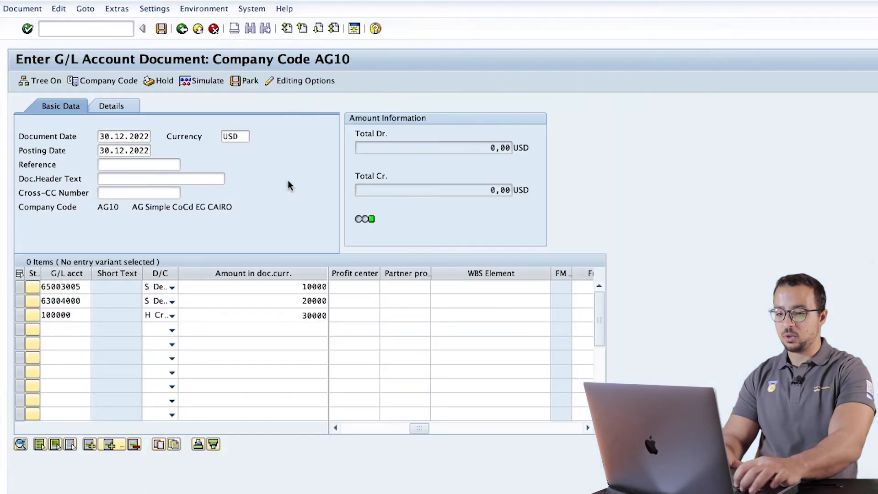
- Assign WBS element 3-AG-WH9-10 to both debit lines of the G/L document and validate the entries
text(30000)
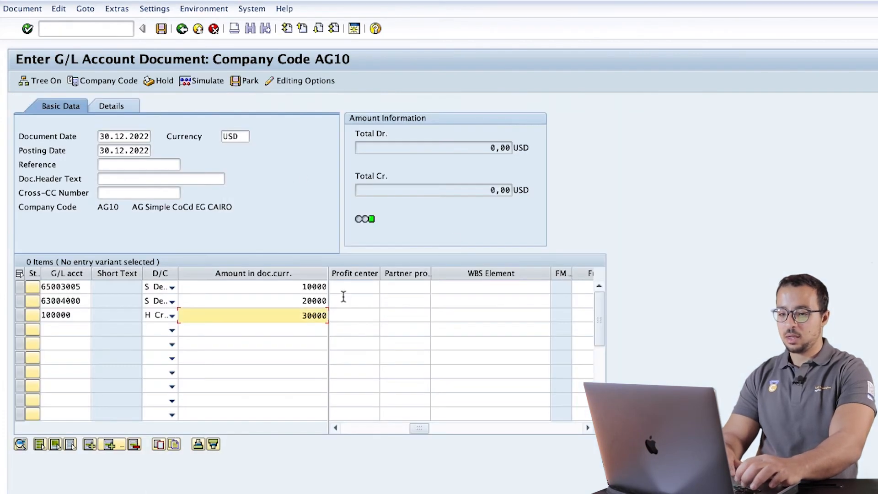
click(452, 284)
text(3-AG-WH9-10)
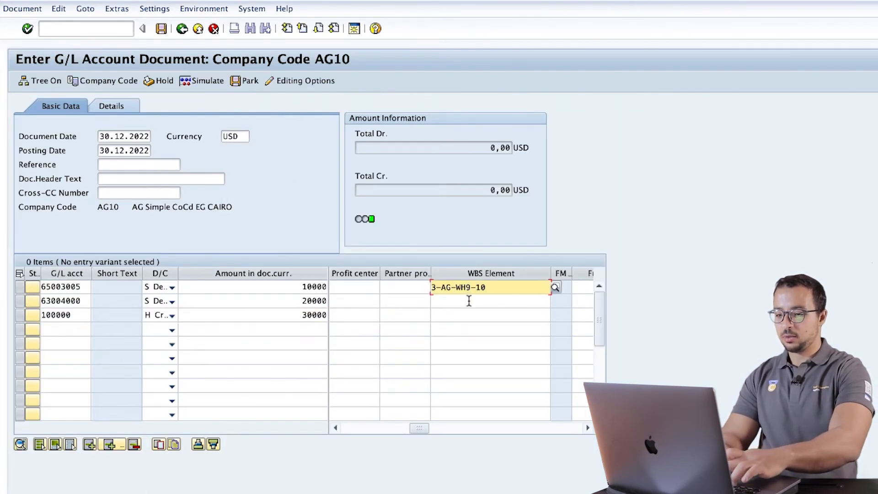
click(469, 301)
text(3-AG-WH9-10)
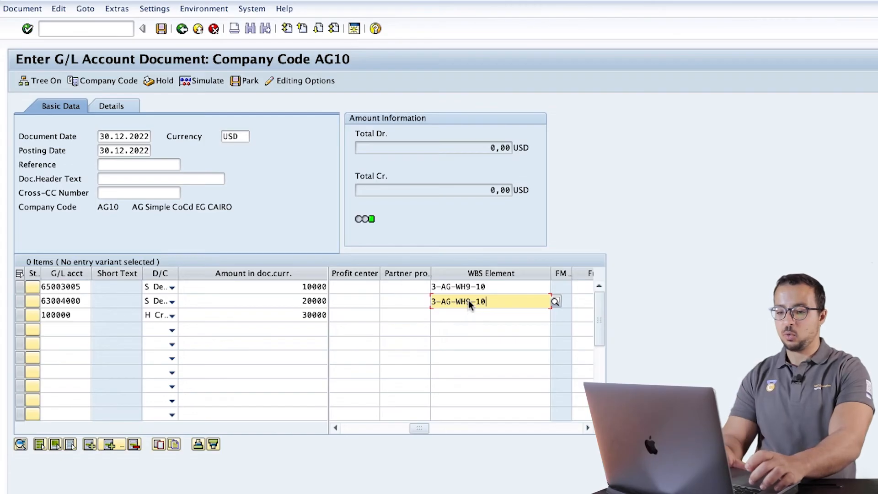
key(Return)
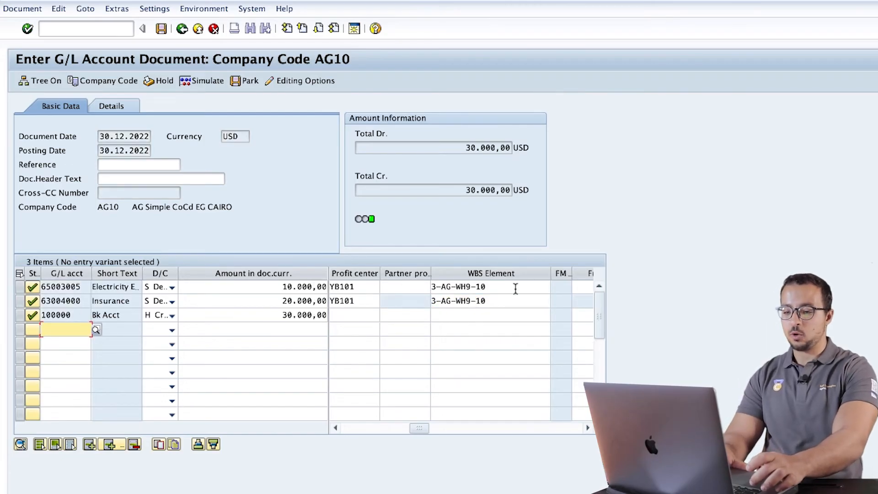
- Duplicate the electricity and insurance debit lines assigned to 3-AG-WH9-10
click(20, 287)
click(20, 301)
click(158, 446)
- Change the WBS element of the copied electricity line to 3-AG-WH9-11 and of the copied insurance line to 3-AG-WH9-12
click(485, 330)
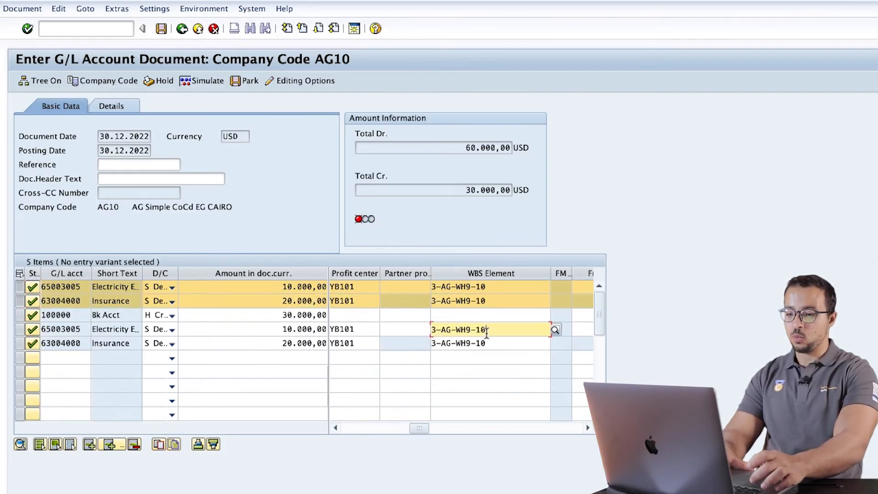
key(BackSpace)
text(1)
click(489, 342)
key(BackSpace)
text(2)
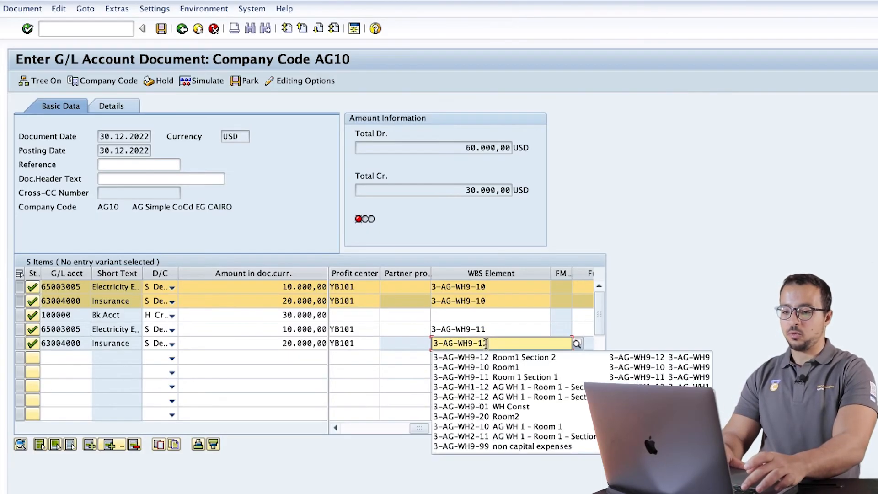
click(499, 320)
click(498, 328)
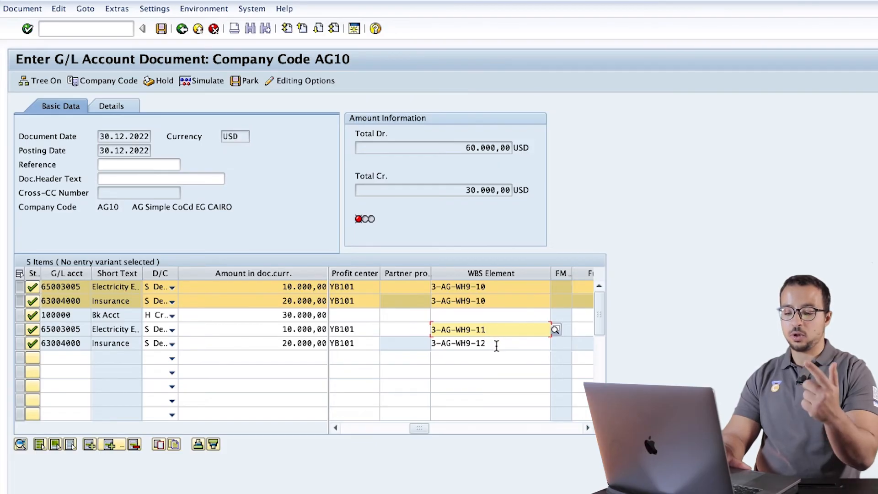
click(500, 343)
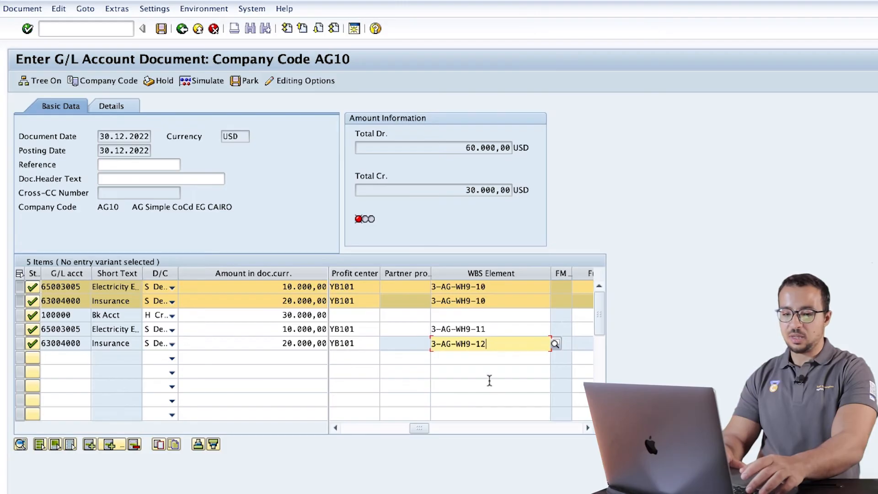
- Set the amount for the 3-AG-WH9-11 electricity line to 5.000,00 and for the 3-AG-WH9-12 insurance line to 40.000,00
double_click(267, 330)
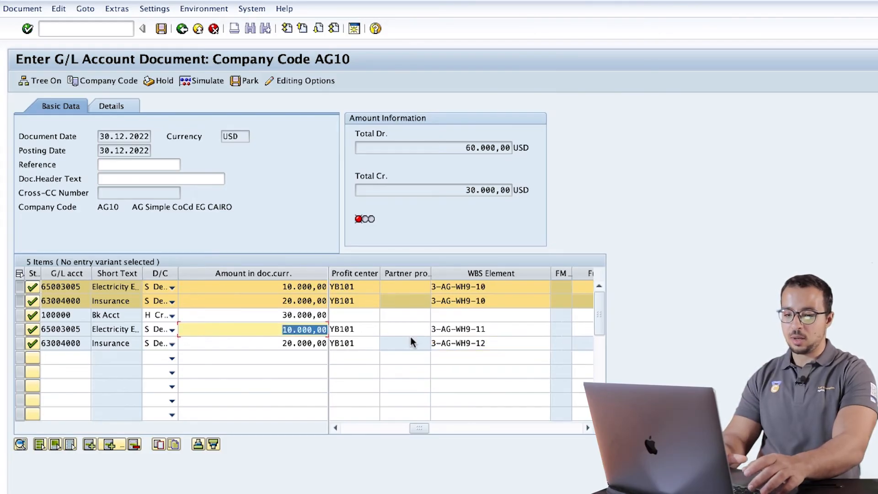
text(5000)
click(261, 342)
double_click(262, 342)
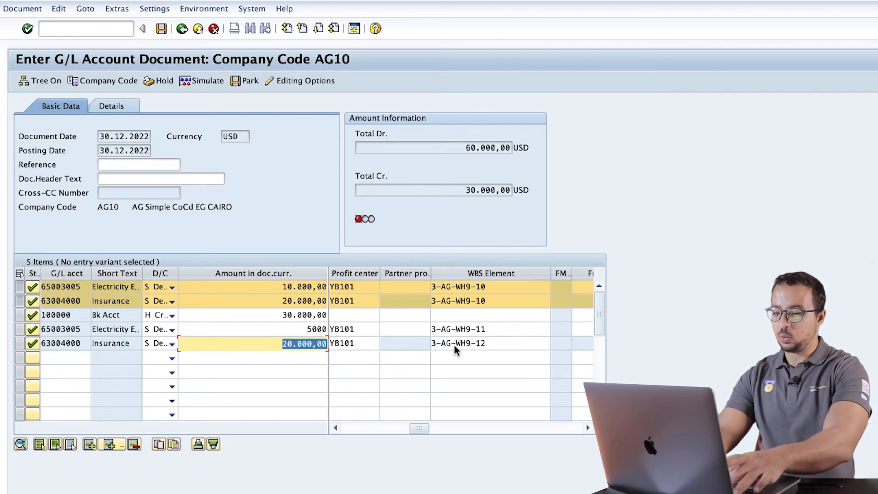
text(40)
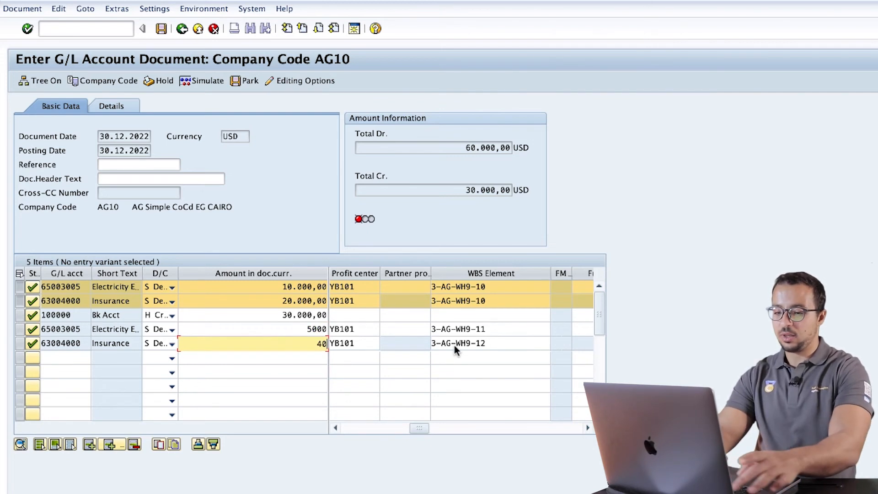
text(.00000)
key(Return)
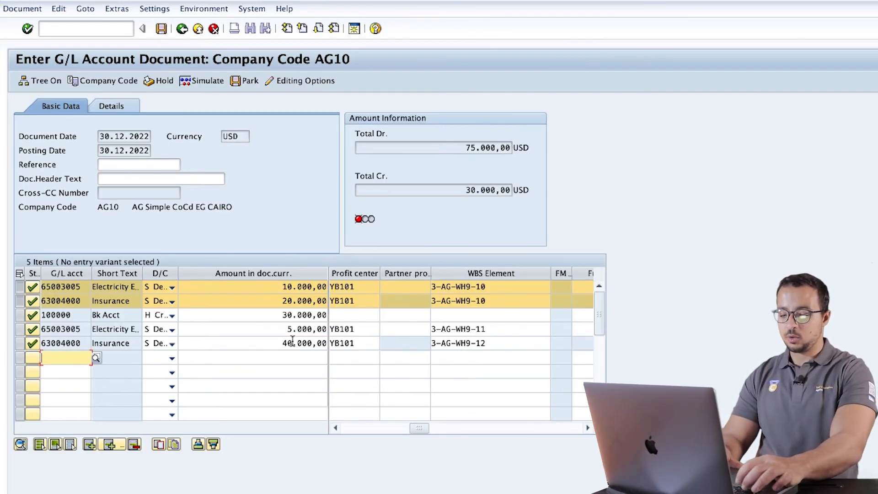
- Check the project structure in the Project Builder session, and duplicate only the electricity line assigned to 3-AG-WH9-11
key(super+grave)
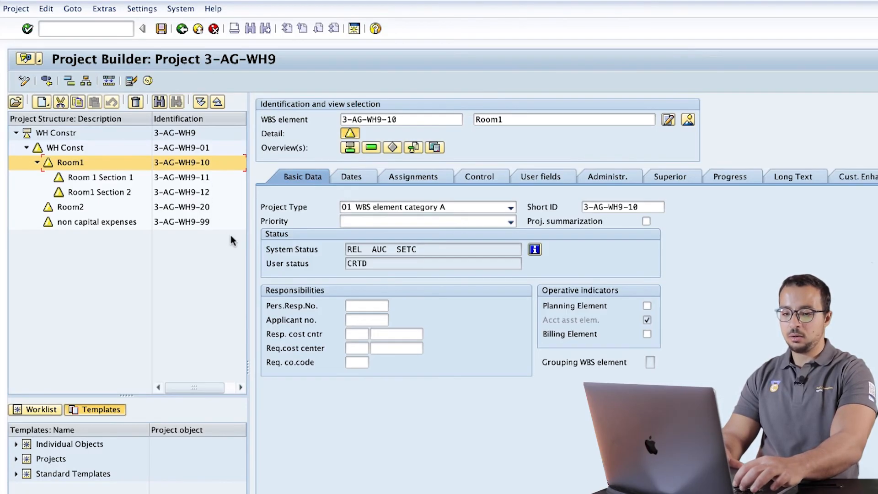
key(super+grave)
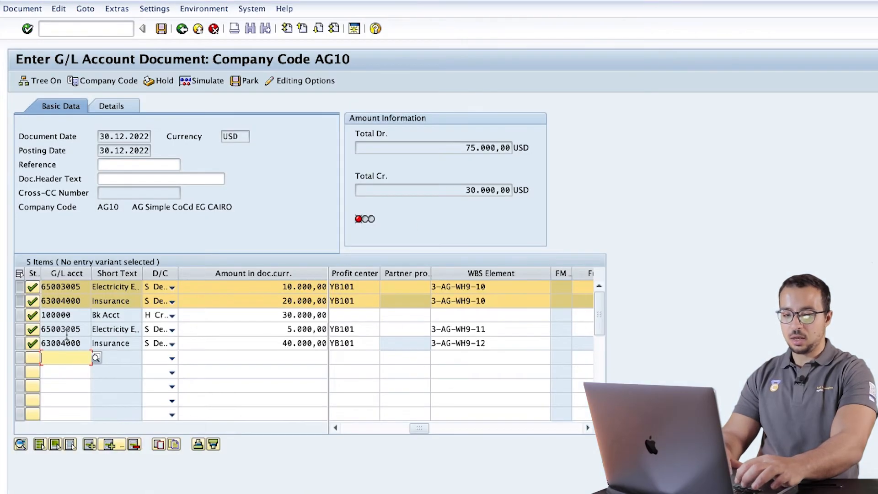
click(20, 329)
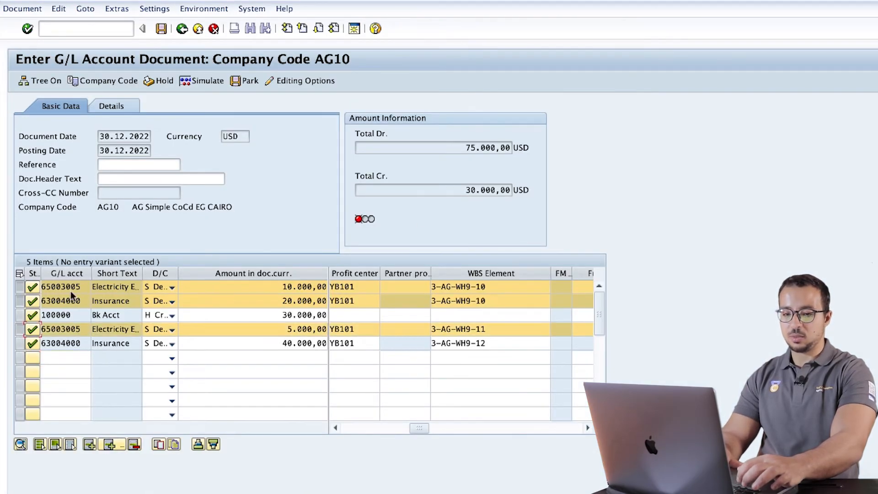
click(19, 300)
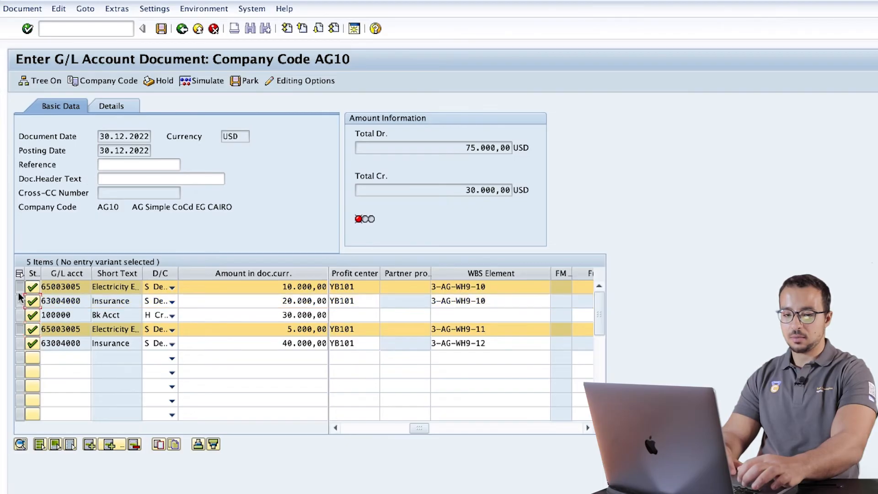
click(20, 286)
click(158, 444)
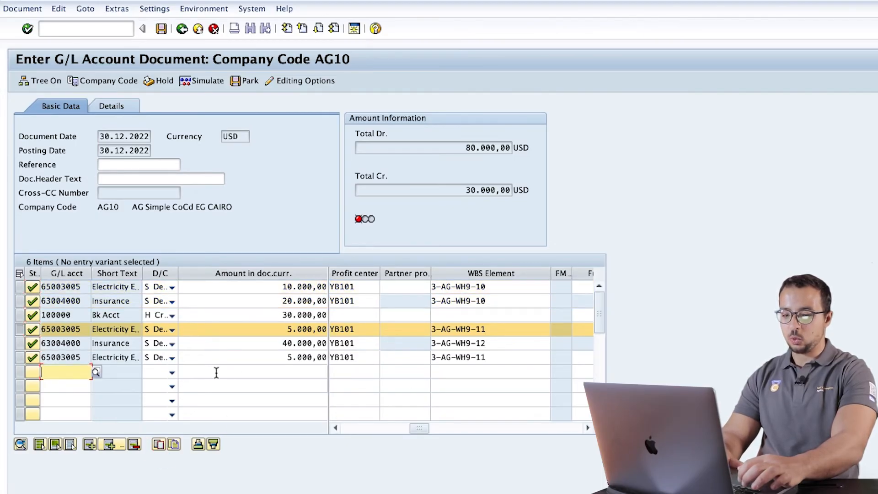
- Enter WBS element 3-AG-WH9-99 in the first empty row below the line items
click(462, 370)
text(3-AG-WH9-10)
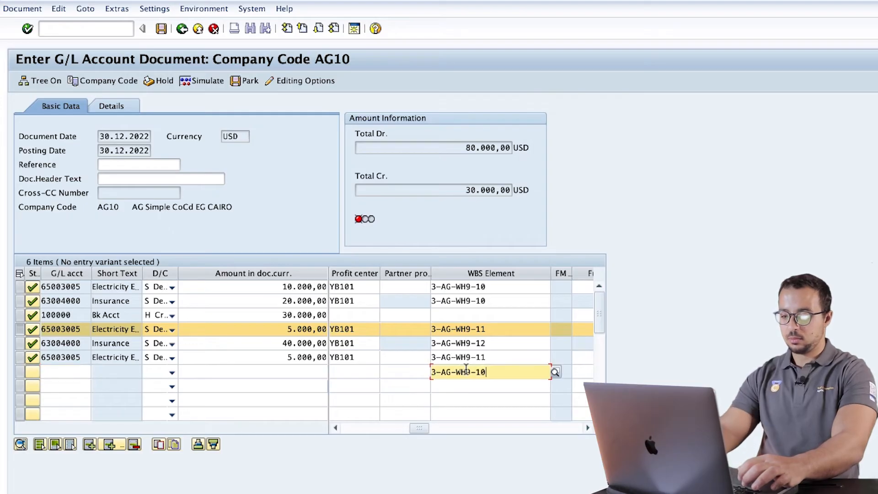
key(BackSpace)
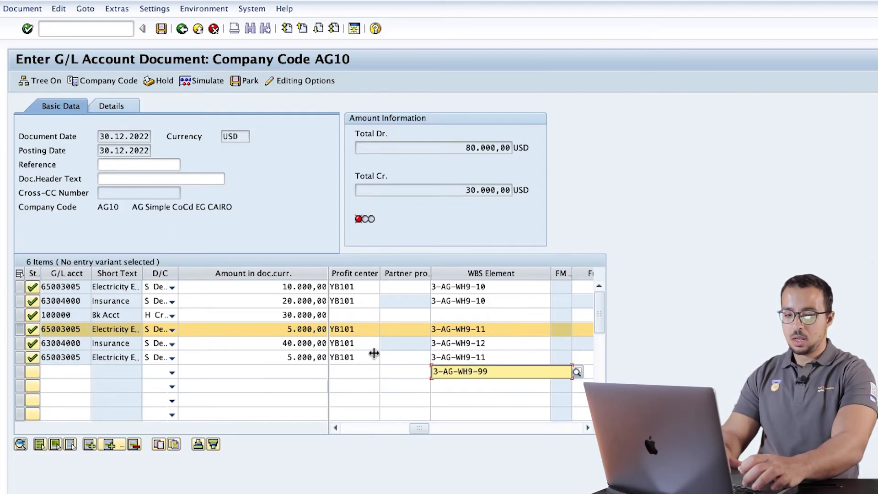
- Duplicate the 20.000,00 insurance line assigned to 3-AG-WH9-10, and assign G/L account 65003005 to the 3-AG-WH9-99 line
click(20, 301)
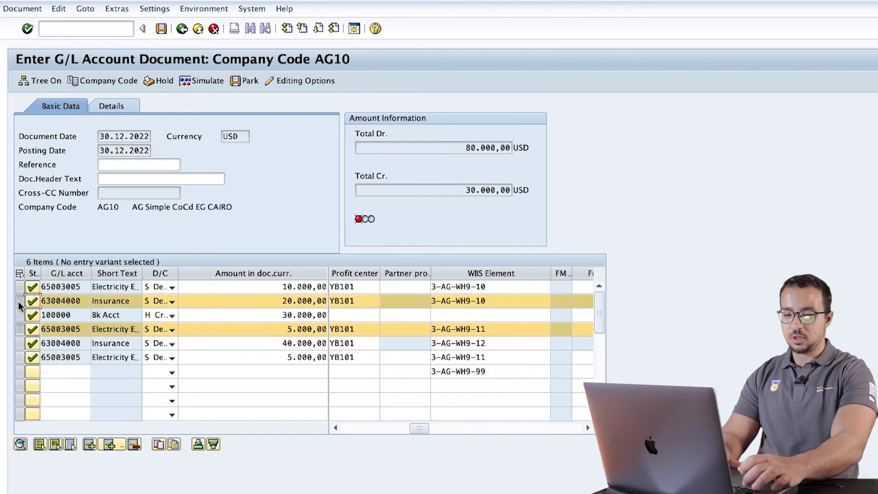
ctrl+click(21, 329)
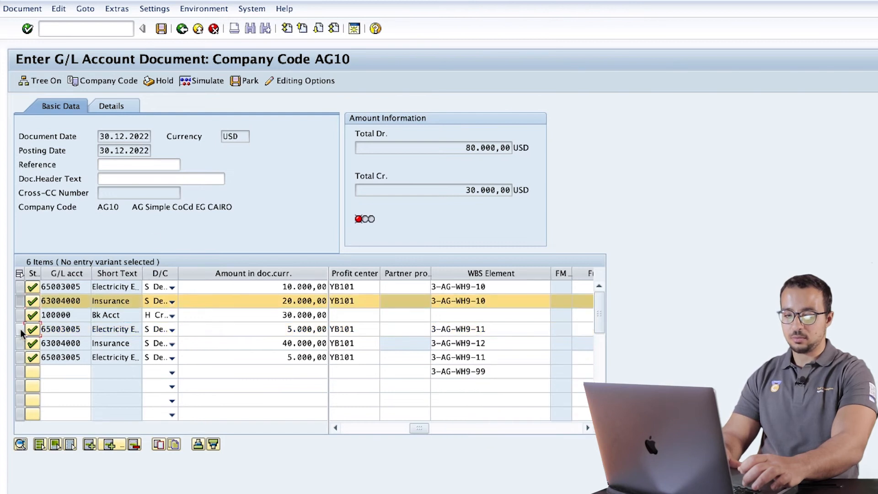
click(159, 444)
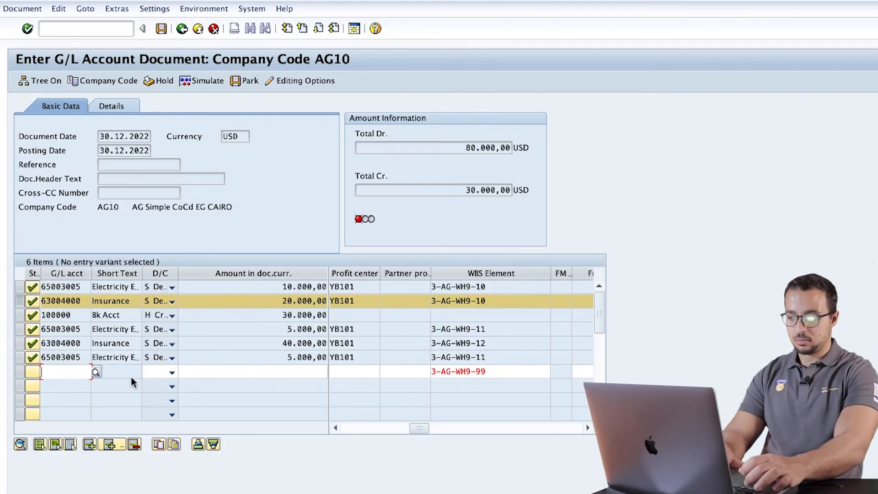
double_click(84, 362)
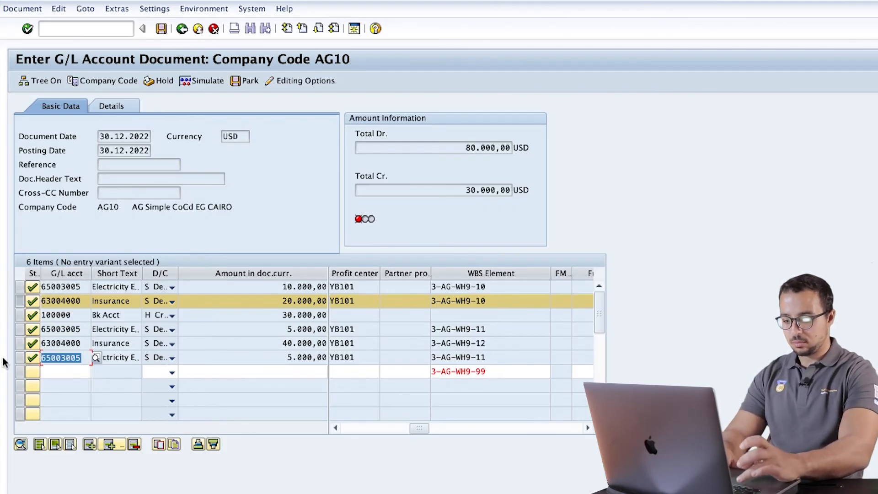
key(ctrl+c)
click(53, 372)
key(ctrl+v)
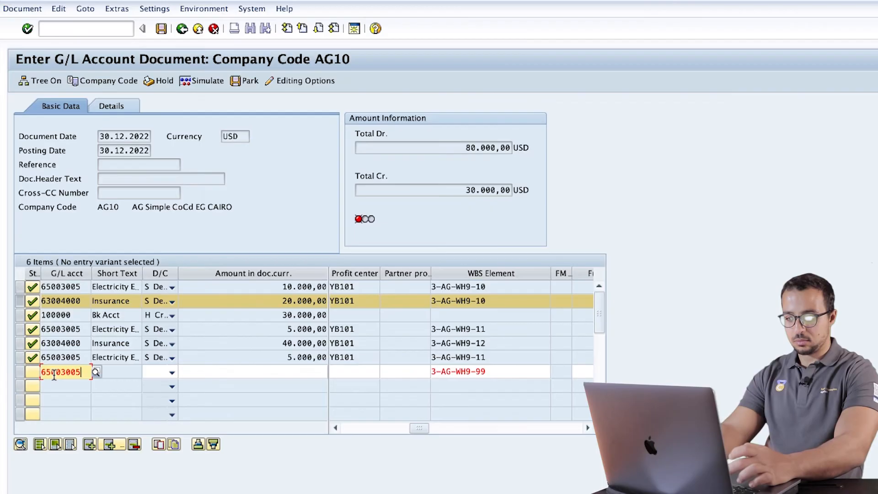
key(Return)
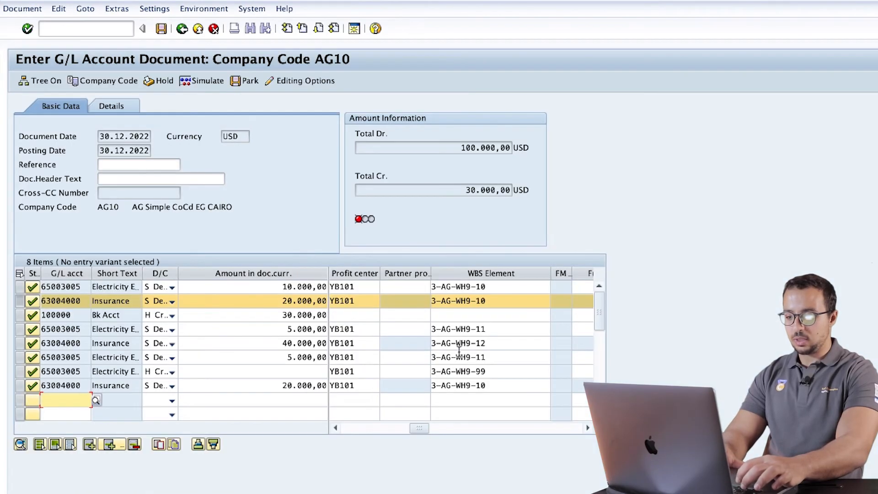
- Change the WBS element of the copied insurance line to 3-AG-WH9-20, and check the project structure in the Project Builder session
click(498, 384)
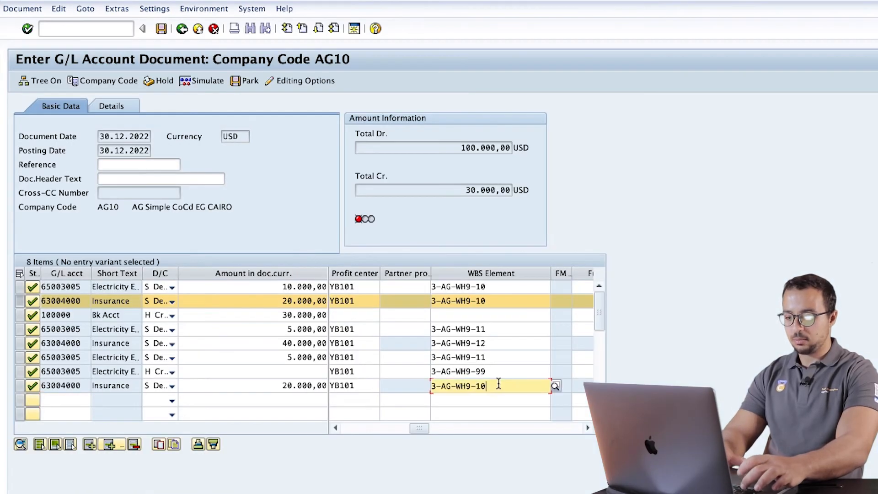
key(BackSpace)
key(BackSpace)
text(20)
key(Return)
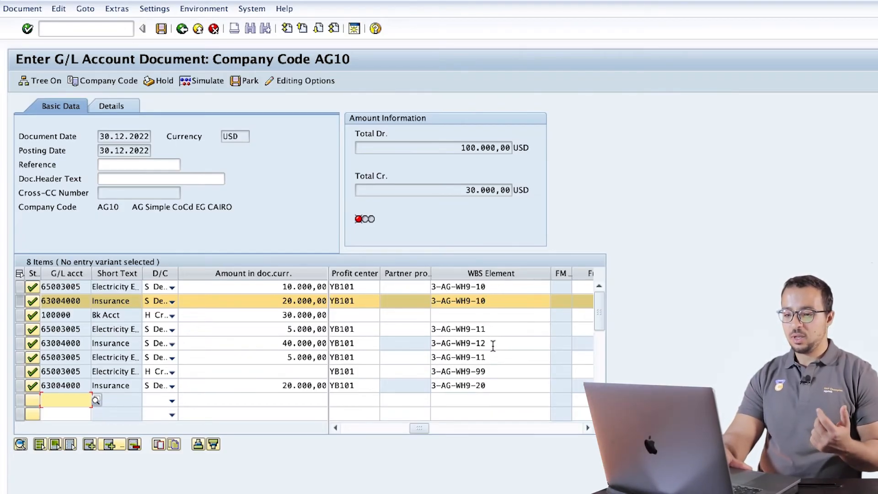
click(490, 359)
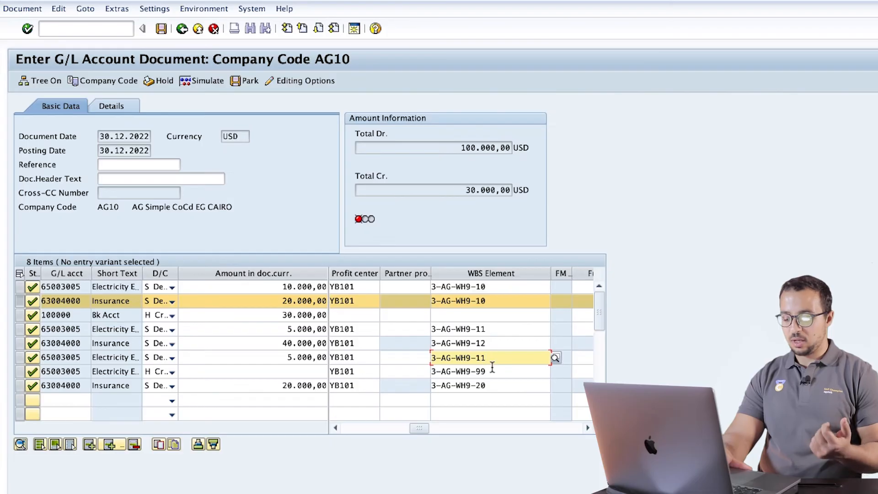
click(492, 372)
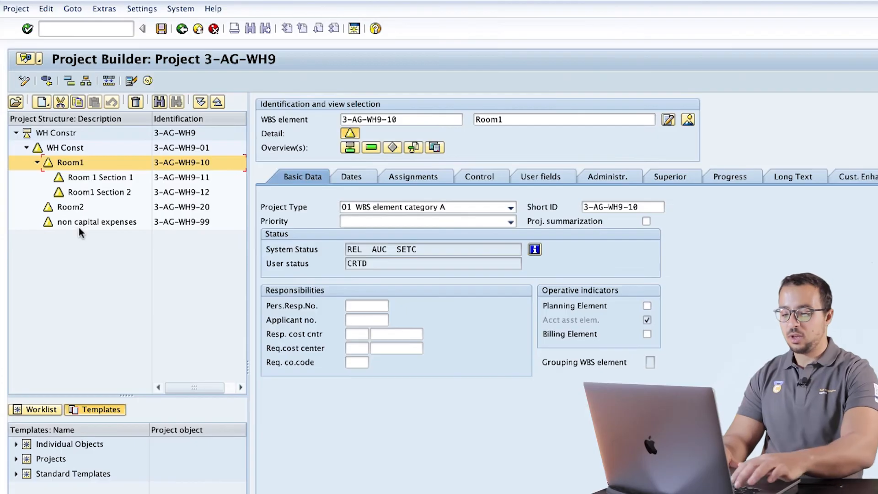
key(super+grave)
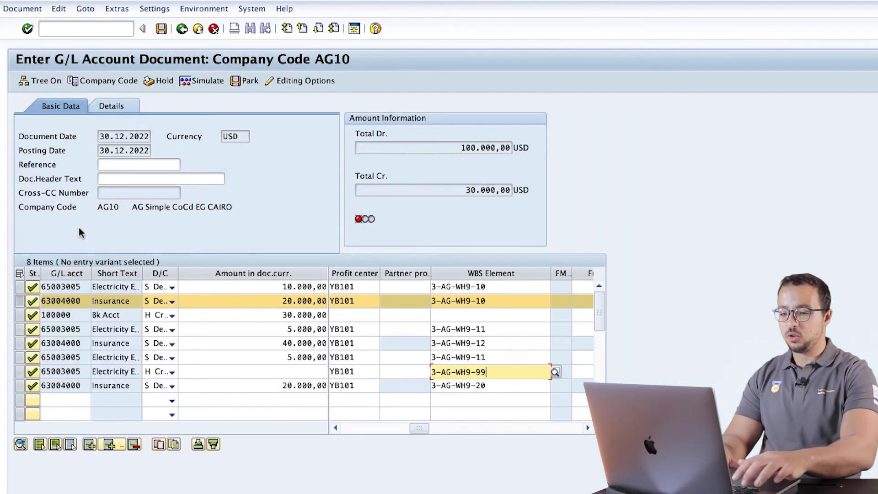
- Set the 3-AG-WH9-99 electricity line's amount to 10.000,00 and make it a debit entry
click(301, 371)
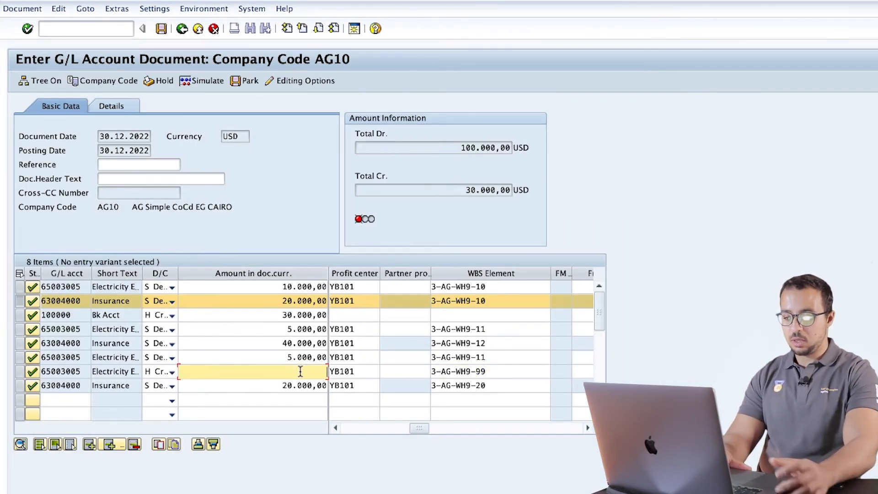
text(10000)
key(Return)
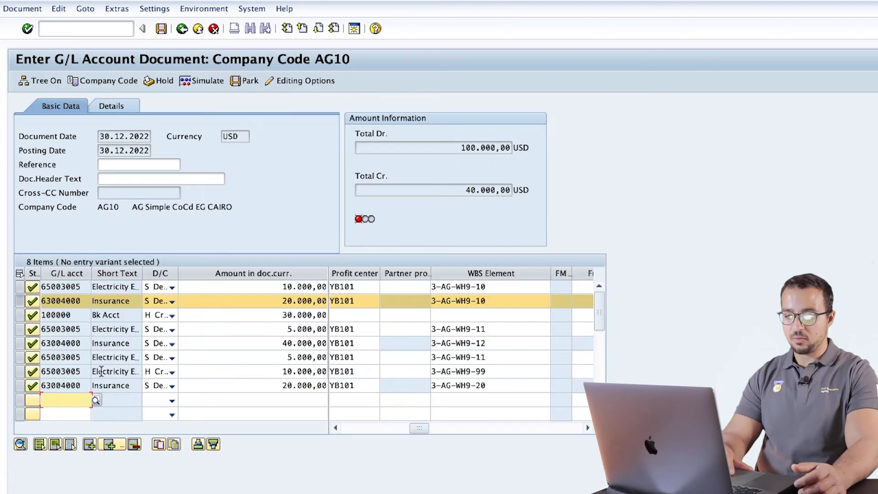
click(172, 372)
click(165, 398)
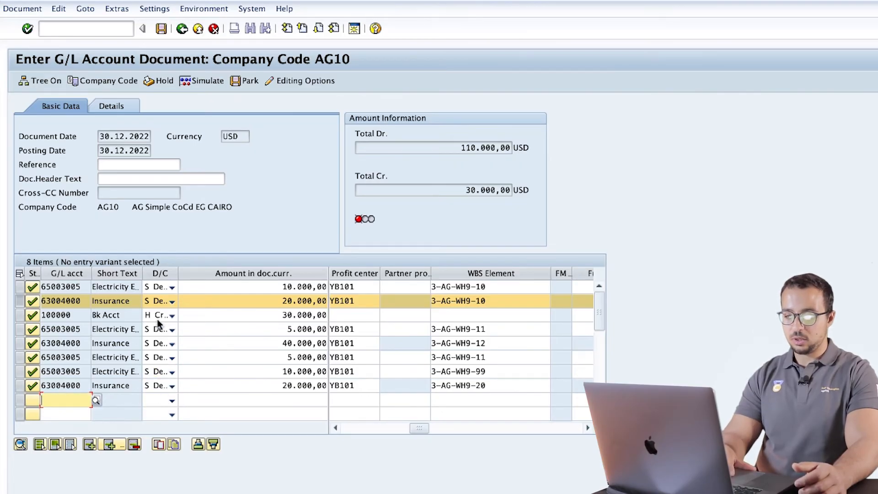
- Set the credit amount of the bank account line 100000 to 110.000,00
click(231, 315)
drag(283, 316, 377, 313)
key(BackSpace)
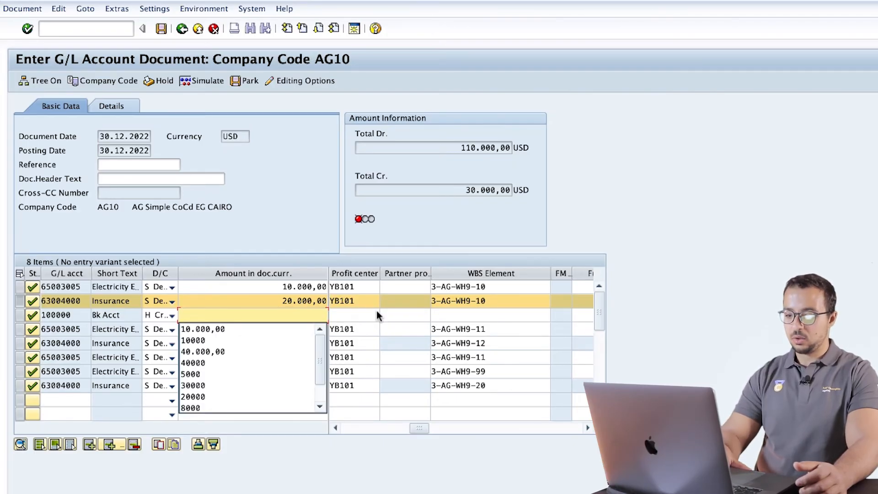
key(Return)
click(297, 316)
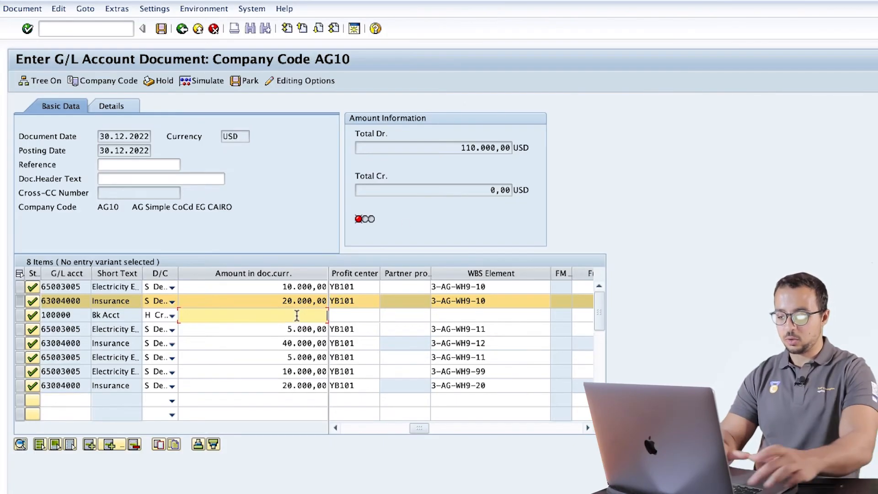
text(110000)
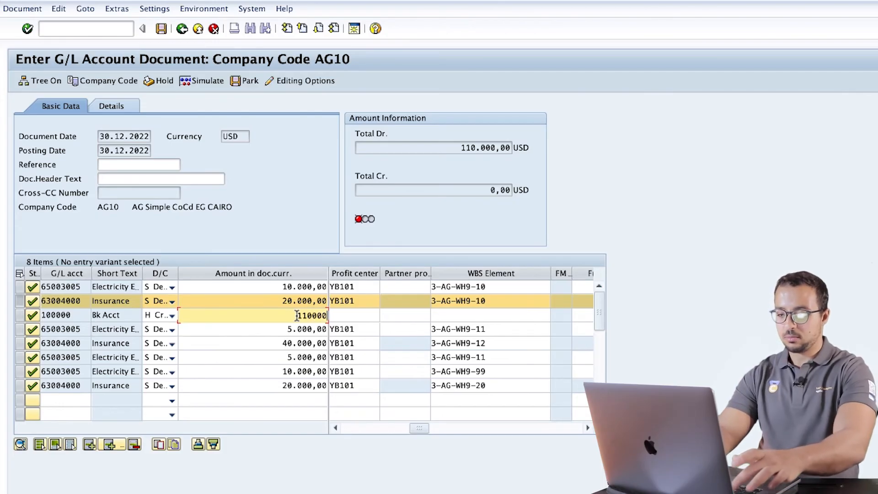
key(Return)
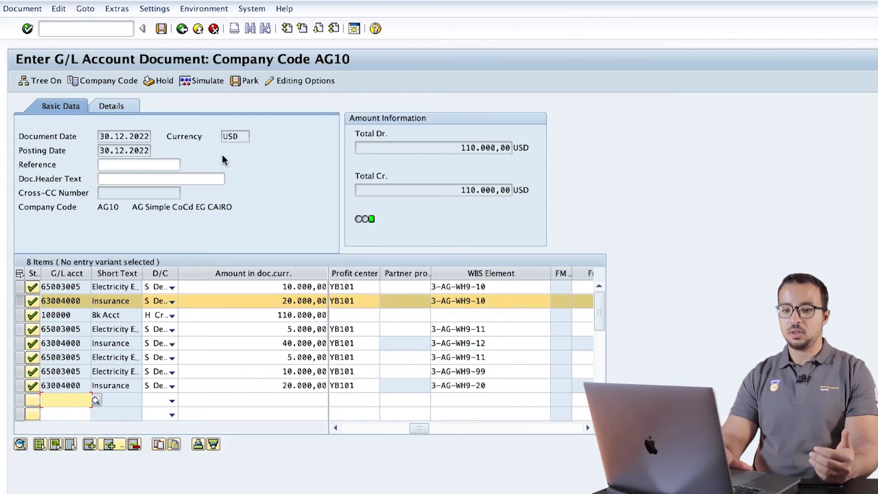
- Post the G/L document and exit document entry, discarding the new blank document
click(164, 32)
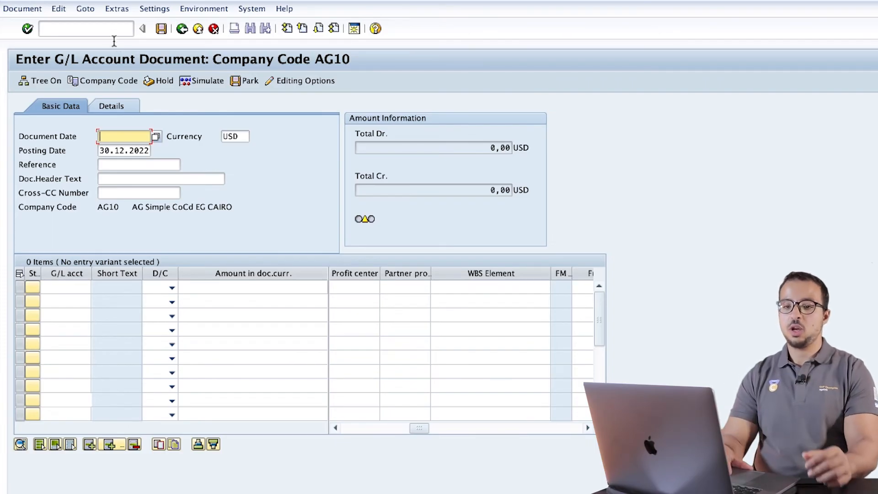
click(182, 29)
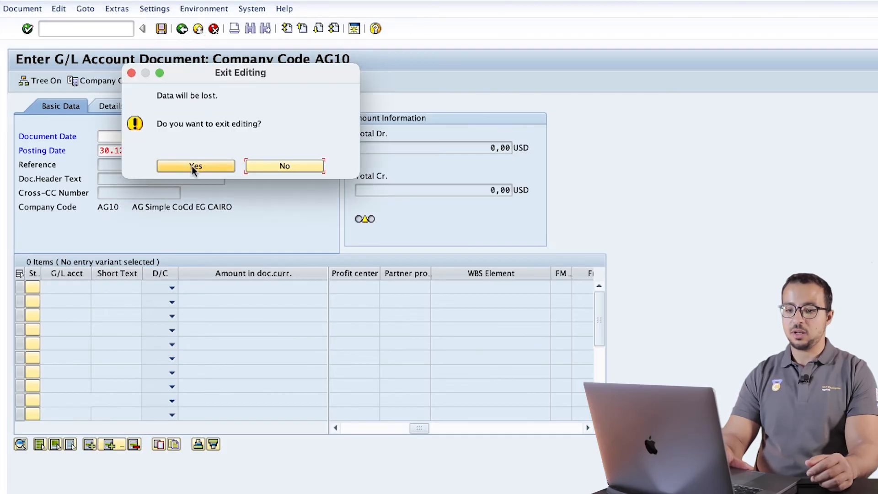
click(192, 165)
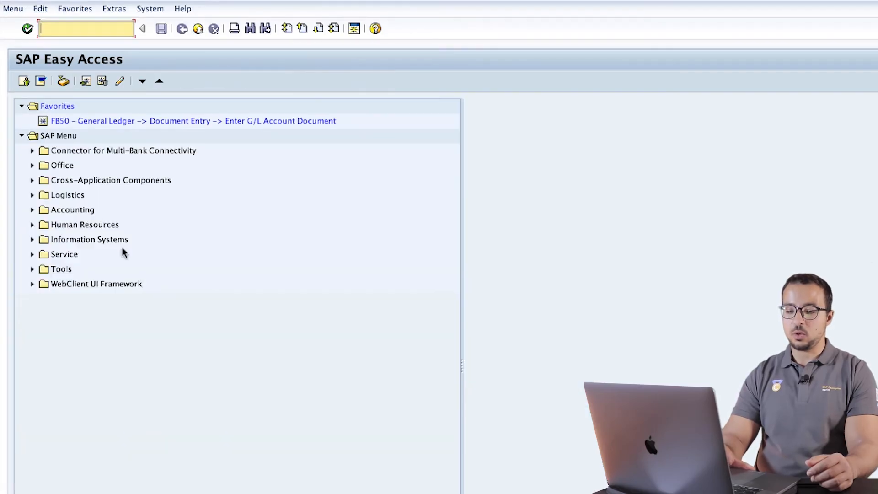
- Open the CJI3N New Actual Costs/Revenues line item report under the Project System financials information system
click(32, 210)
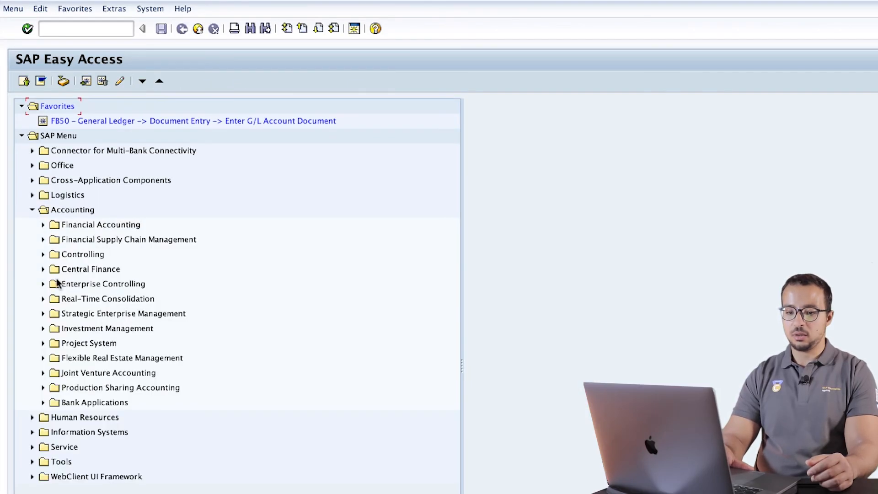
click(43, 343)
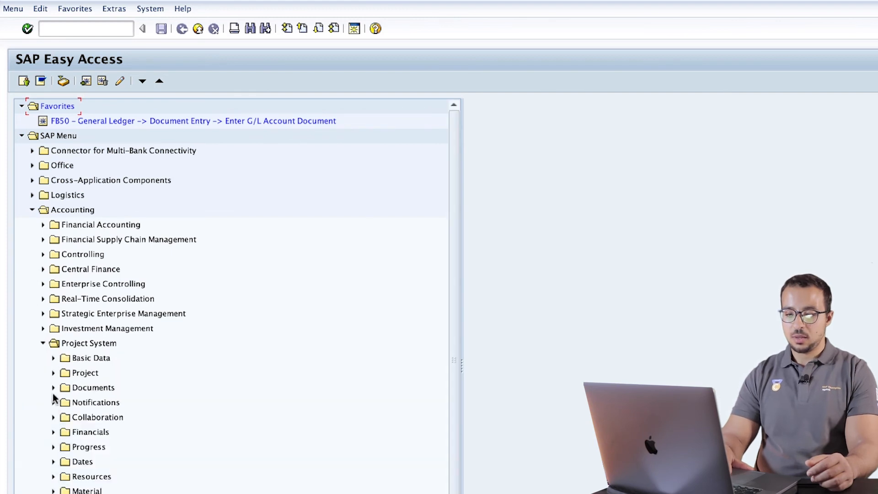
click(53, 493)
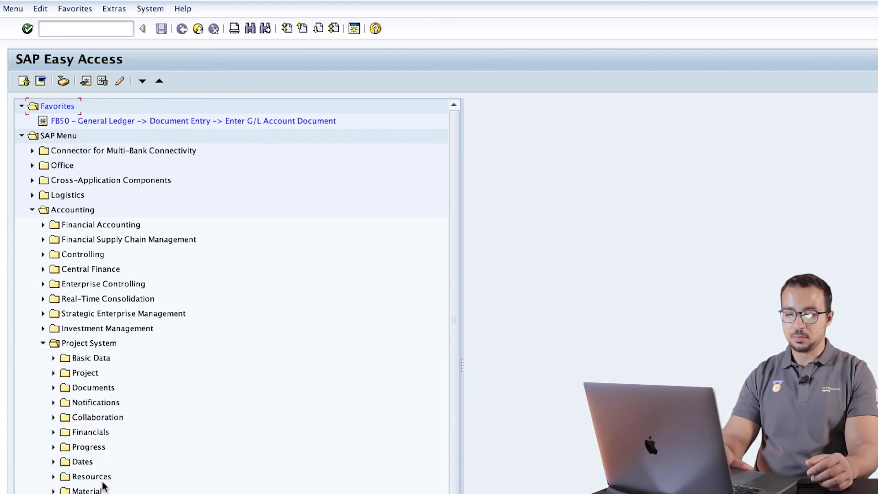
scroll(117, 470, down, 3)
click(65, 434)
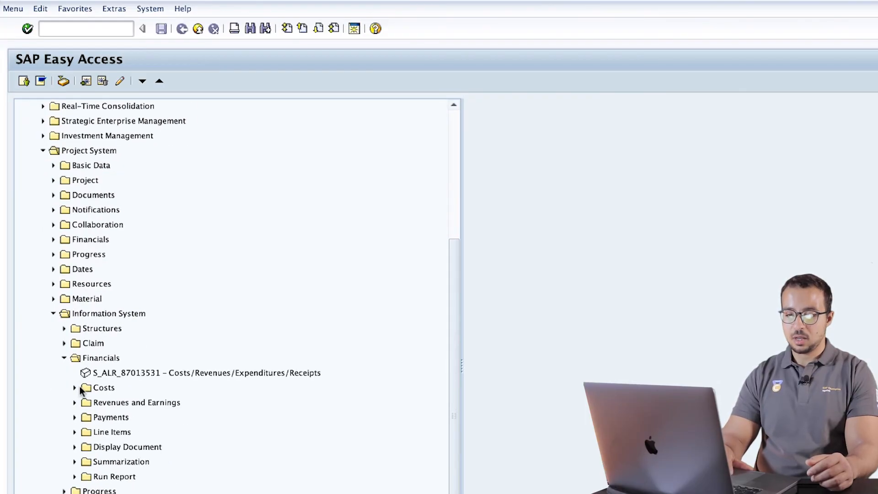
click(74, 432)
scroll(160, 436, down, 3)
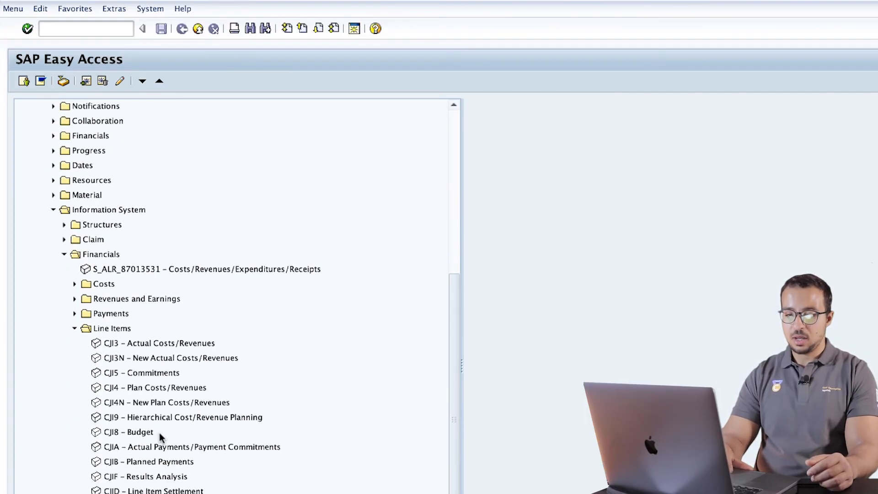
click(119, 360)
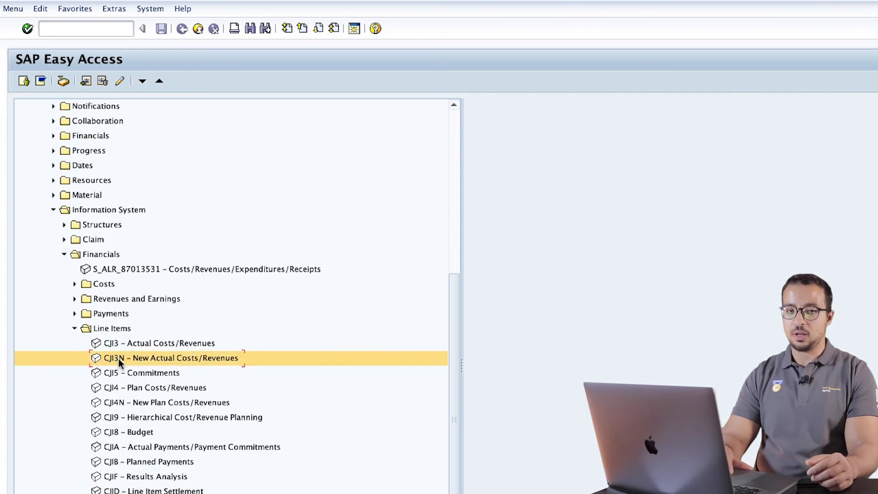
double_click(165, 358)
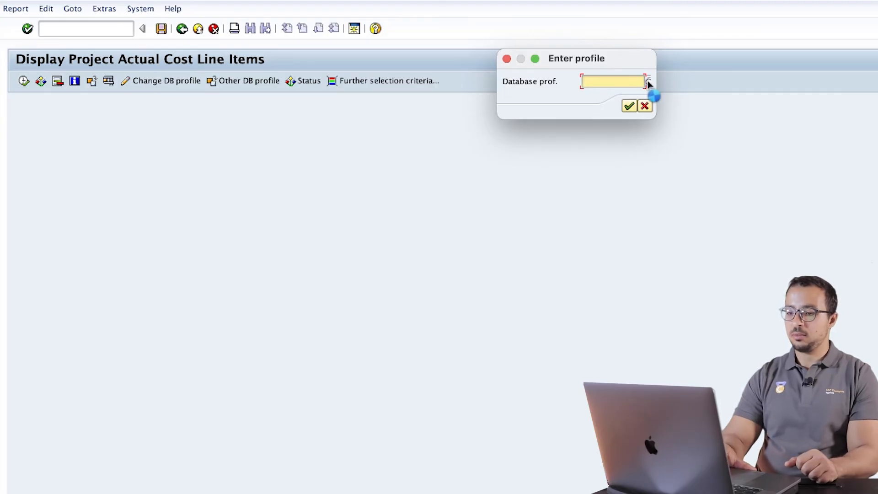
click(649, 82)
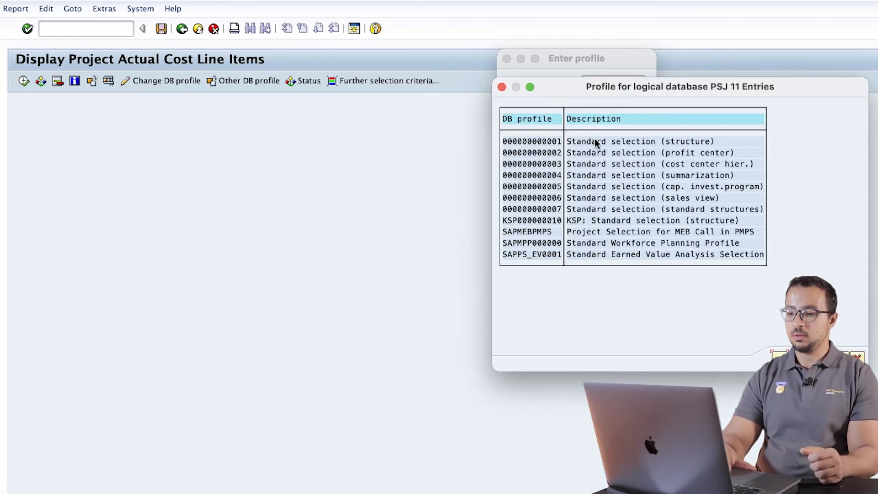
double_click(595, 141)
key(Return)
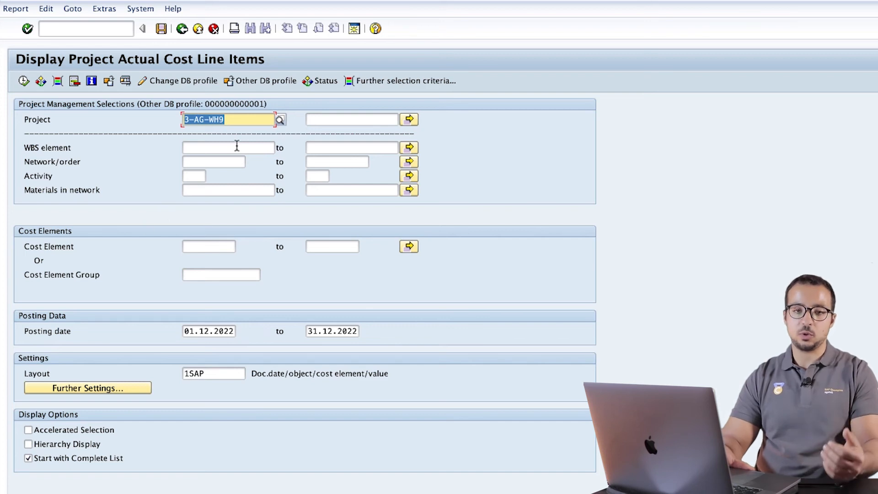
- Run the actual cost line item report for project 3-AG-WH9 with Hierarchy Display enabled and no WBS element restriction
click(221, 148)
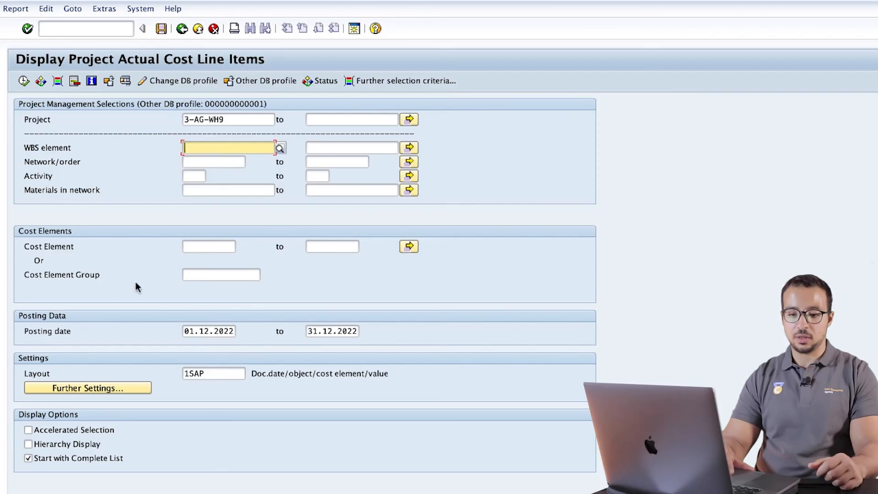
click(28, 444)
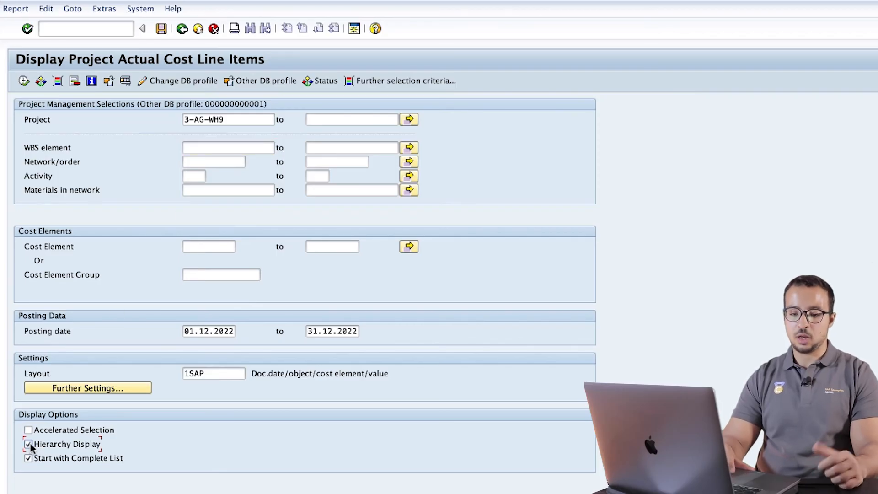
click(26, 81)
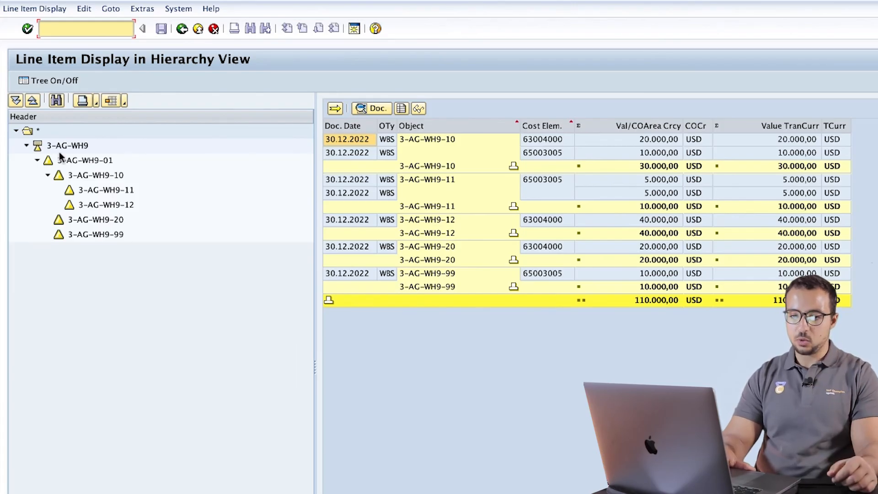
- Examine the hierarchy under 3-AG-WH9-01 and collapse the 3-AG-WH9-10 node
click(37, 160)
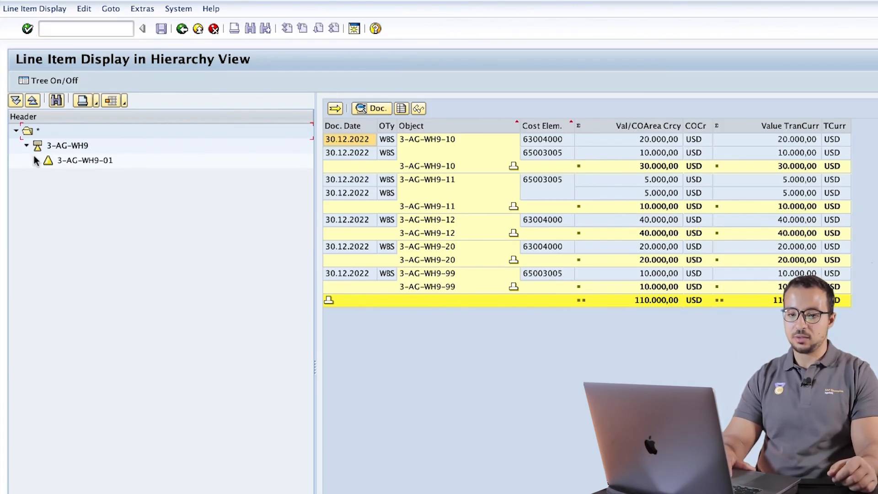
click(37, 160)
click(48, 175)
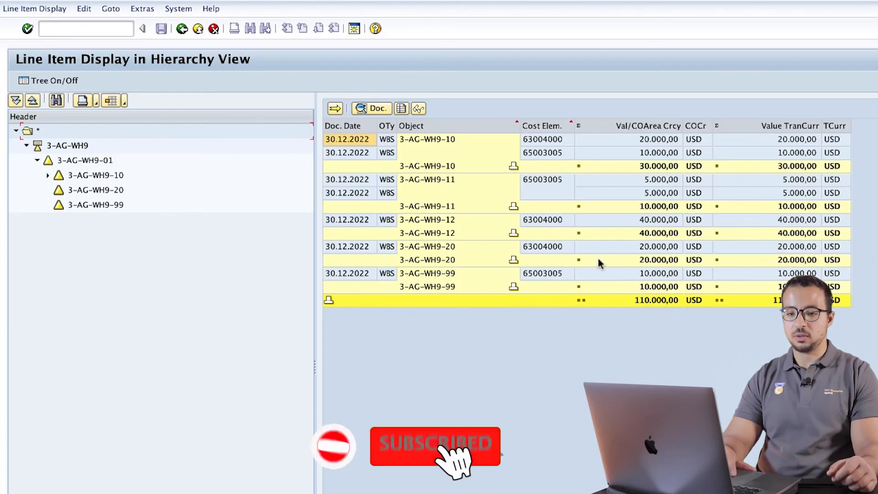
- Open a separate session at the SAP Easy Access menu using the command /o
click(105, 28)
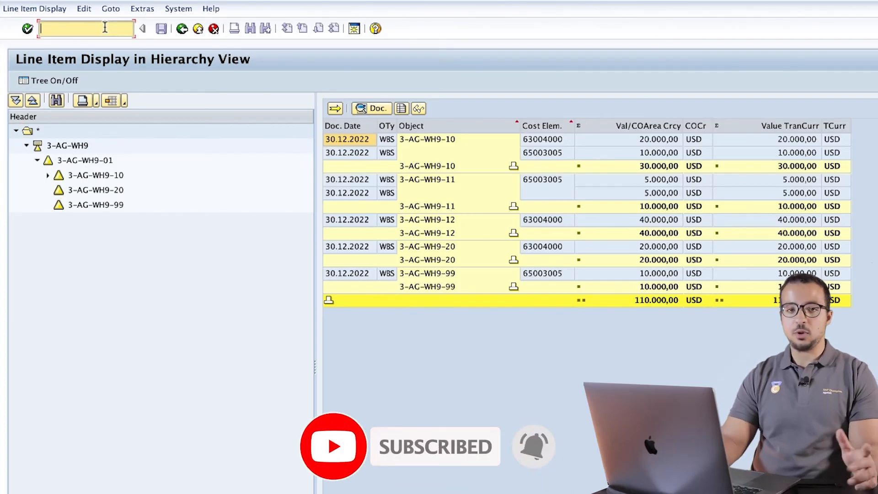
text(/o)
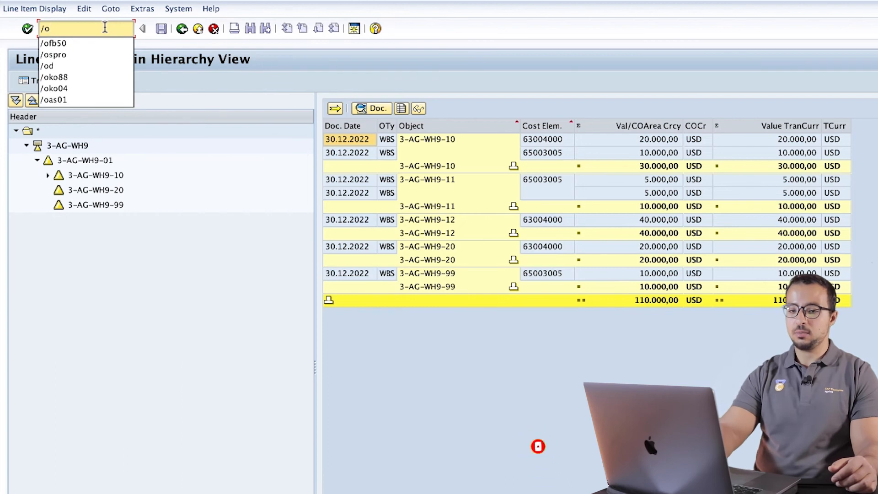
key(Return)
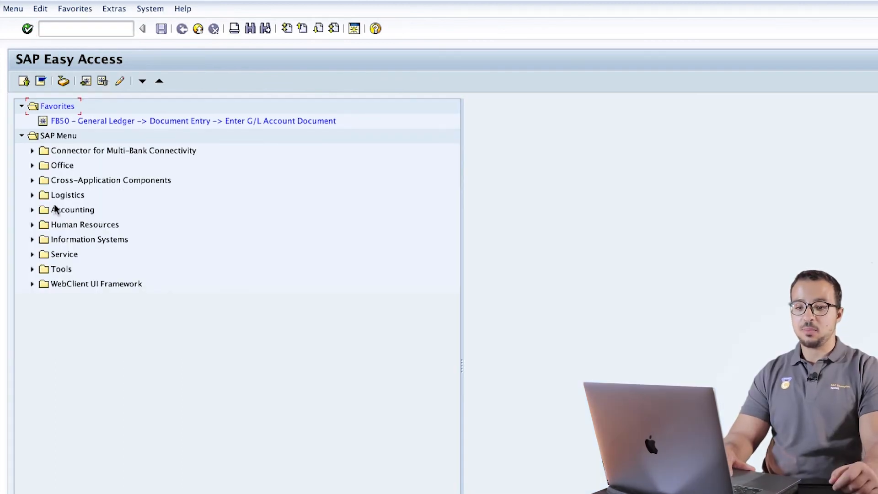
- Open CJ88 Individual Processing from the settlement functions of Project System period-end closing
click(31, 208)
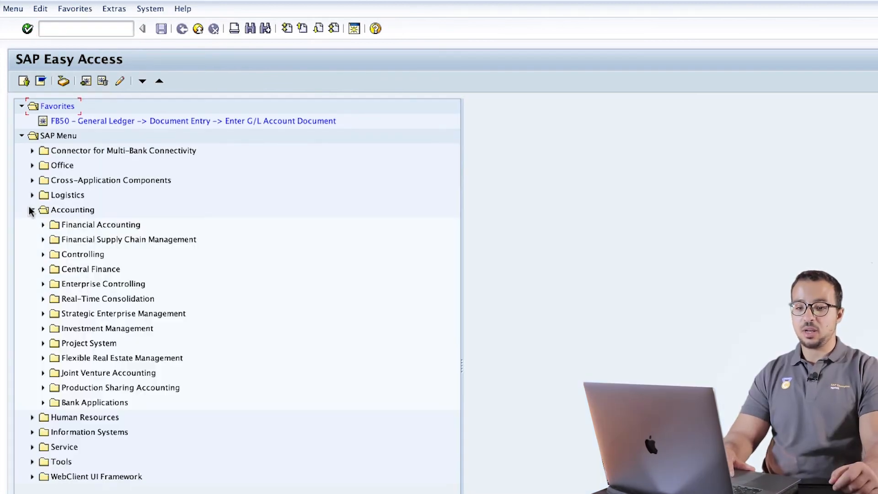
click(44, 344)
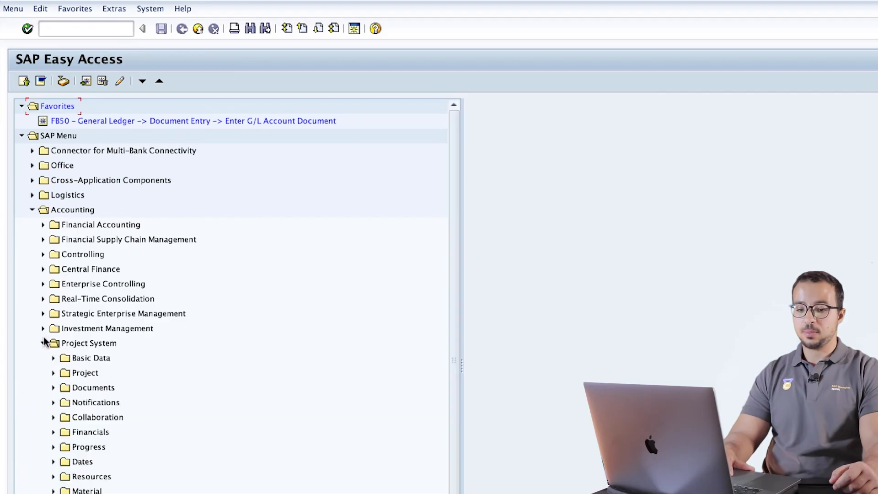
click(54, 433)
click(65, 491)
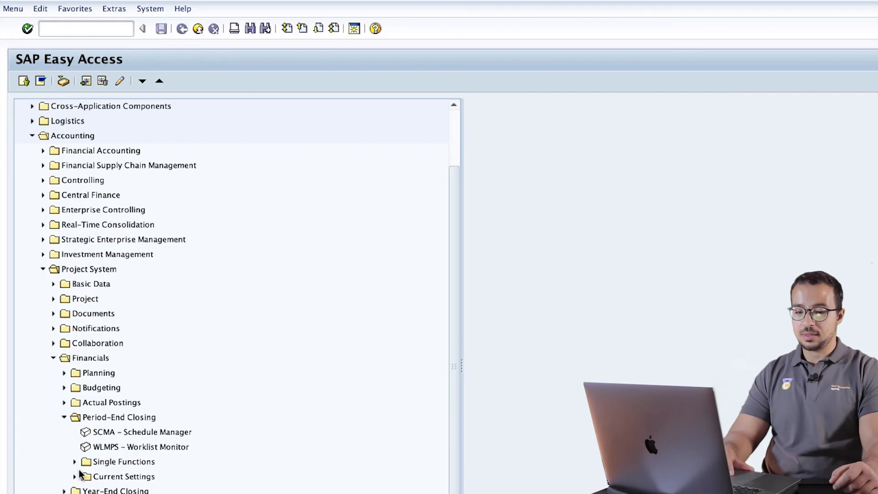
click(74, 461)
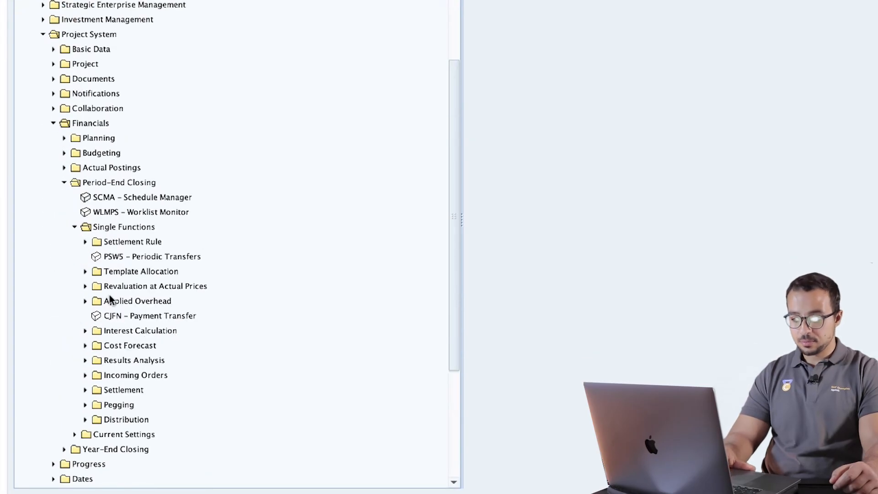
click(85, 477)
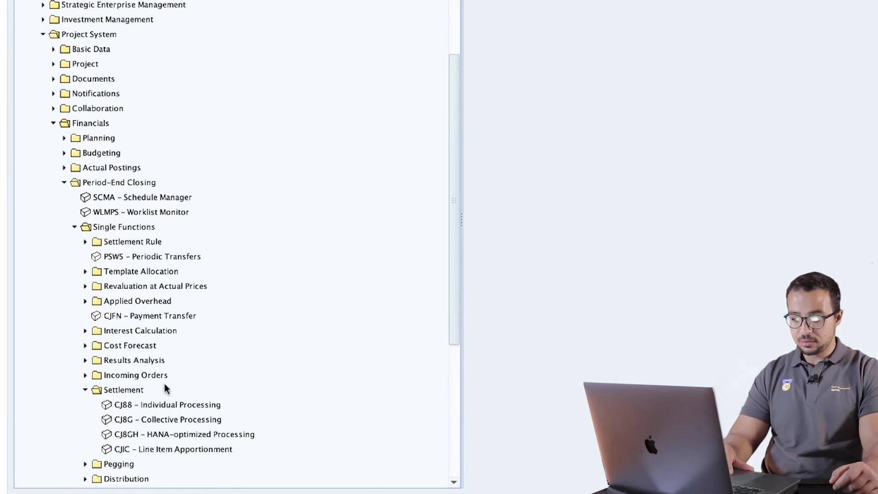
scroll(165, 385, down, 3)
click(167, 361)
click(164, 376)
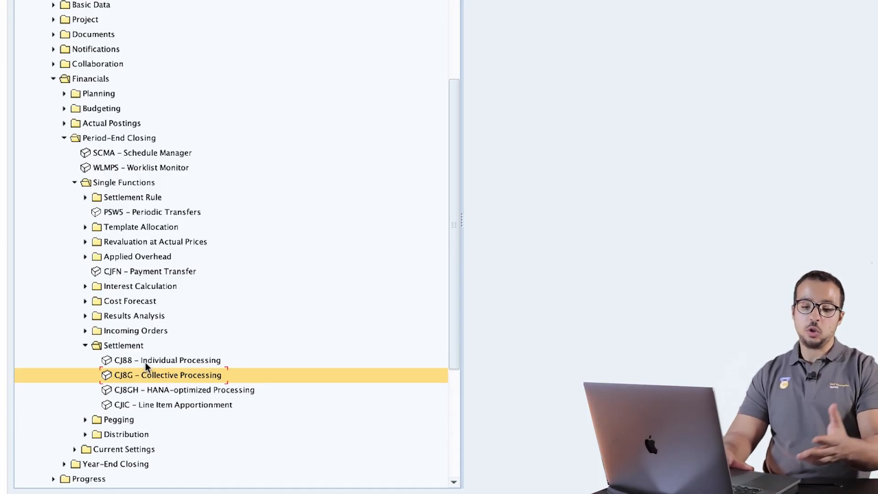
double_click(169, 361)
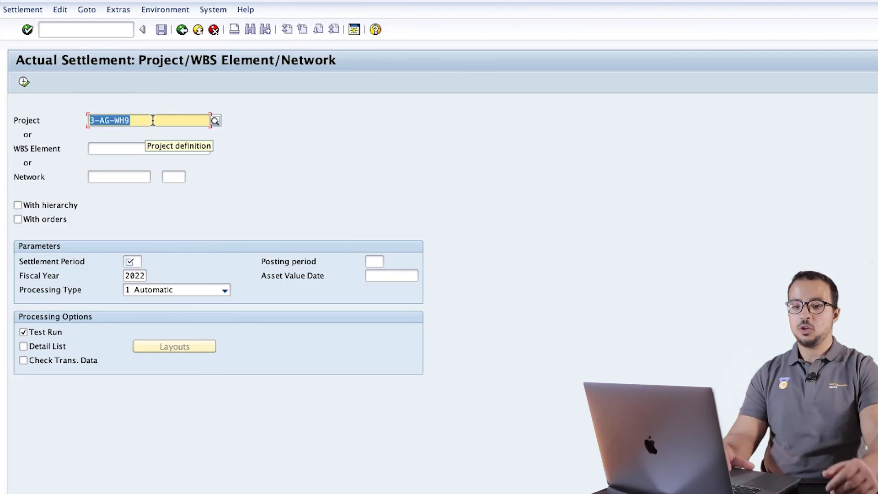
- Test-run the actual settlement of project 3-AG-WH9 for period 12 of 2022 with automatic processing and the detail list enabled
click(132, 261)
text(12)
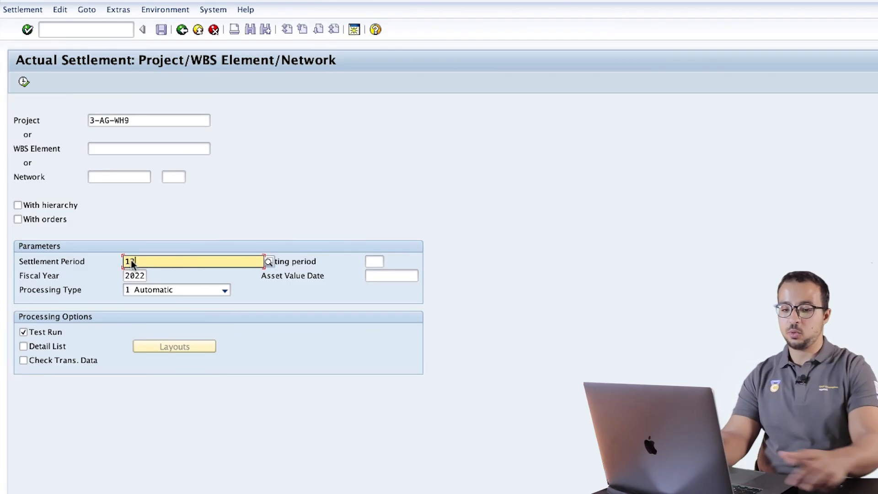
key(Return)
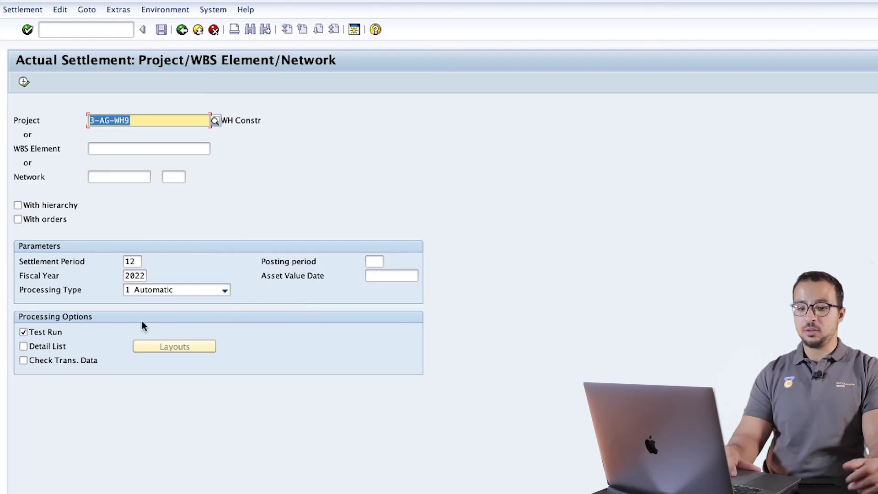
click(23, 347)
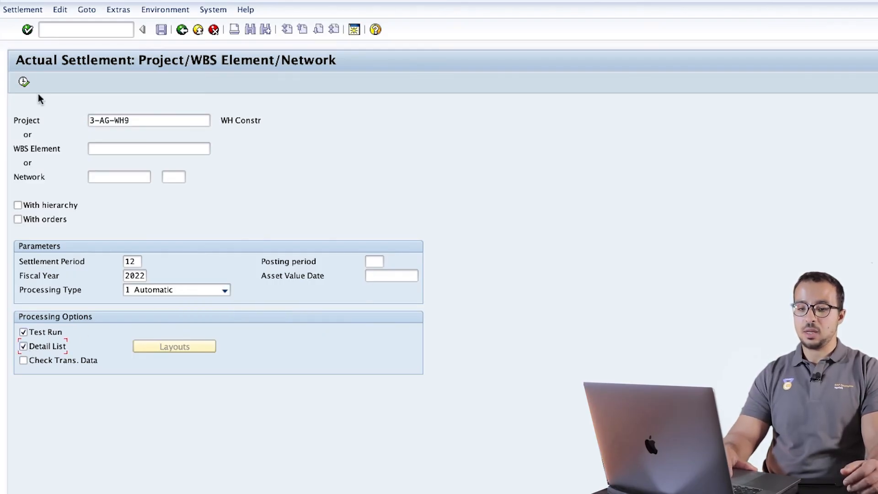
click(24, 82)
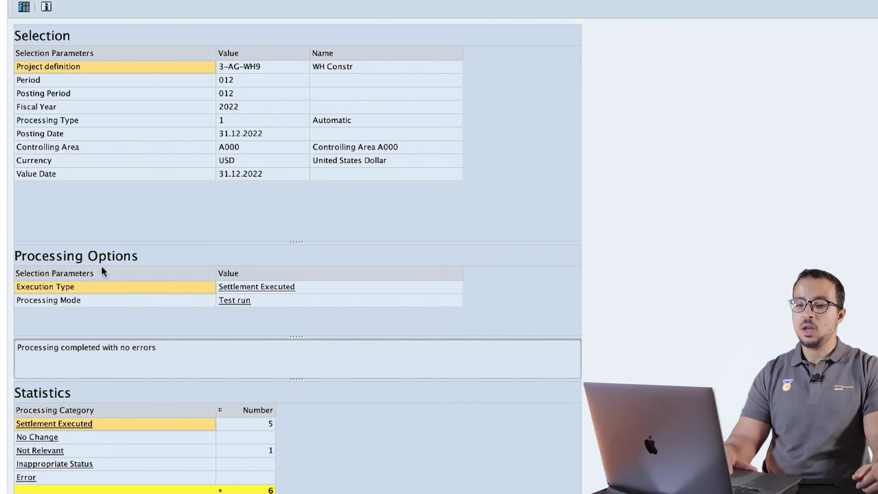
- Review the detail list of settled values, including the receiver asset of WBS 3-AG-WH9-10 and the cost center receiver of 3-AG-WH9-99
click(25, 8)
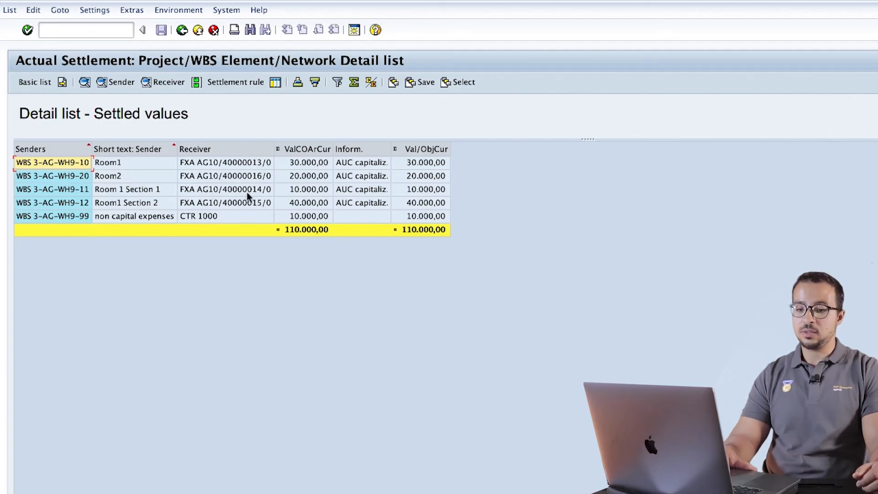
click(219, 215)
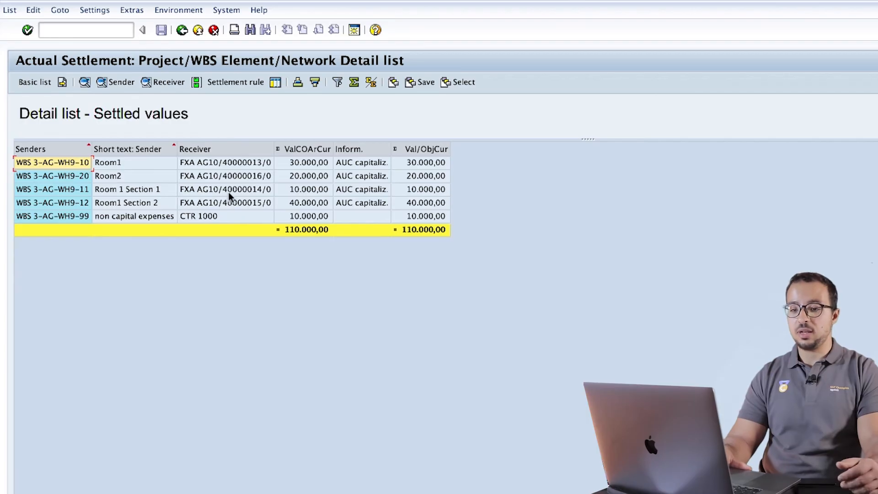
click(229, 163)
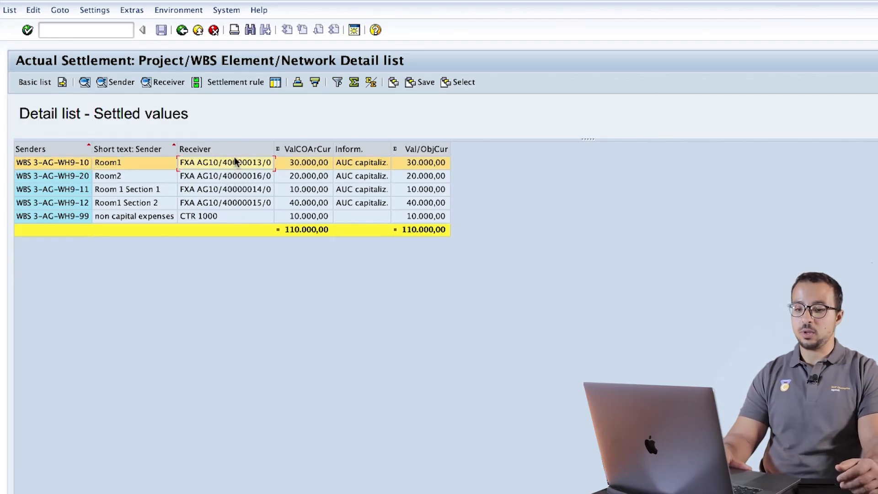
click(196, 82)
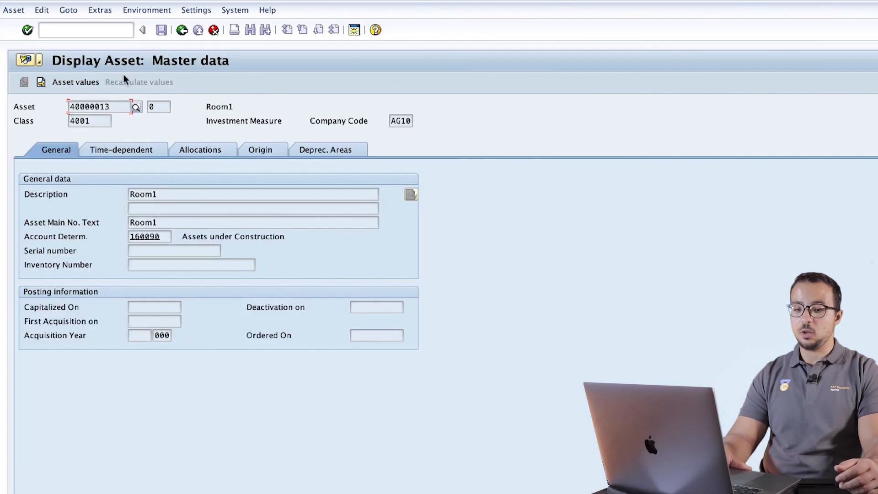
click(182, 30)
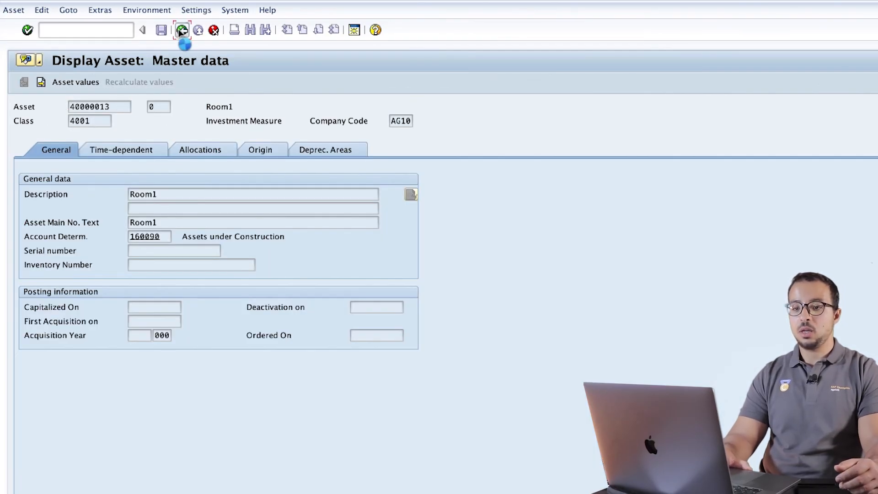
click(203, 216)
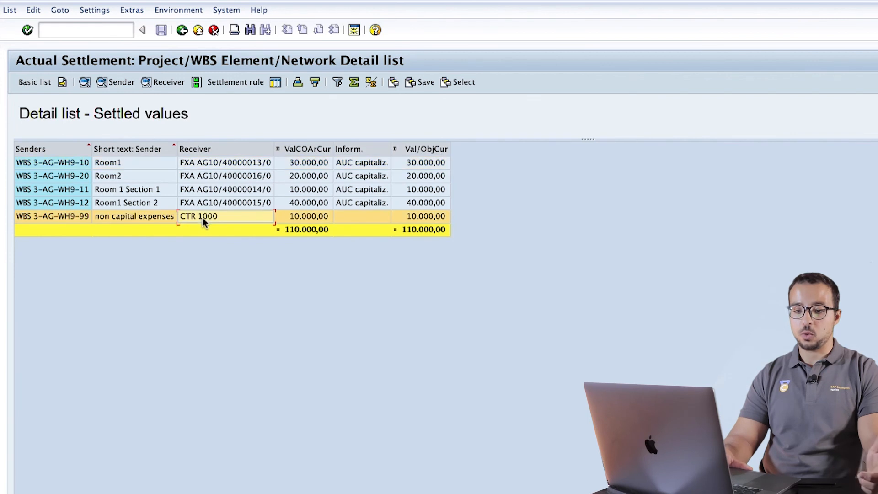
- Look up the sender object for WBS 3-AG-WH9-10 from the detail list and return to the settled values
click(54, 166)
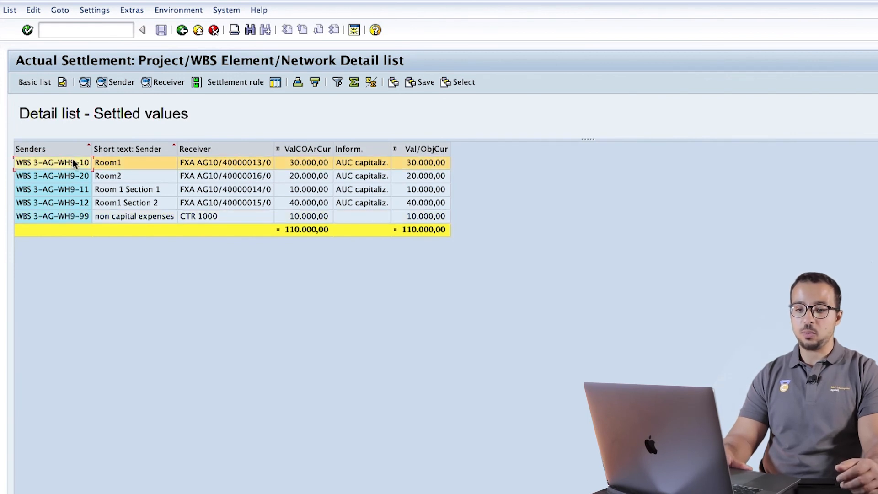
click(197, 84)
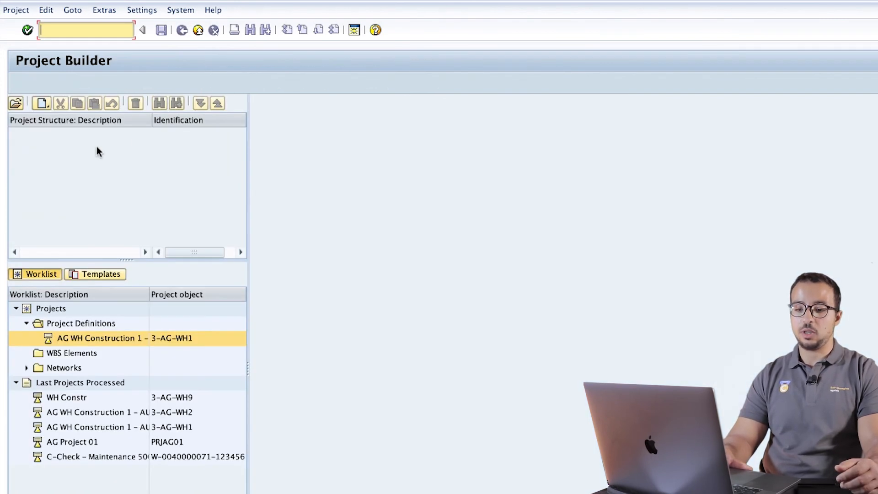
click(199, 28)
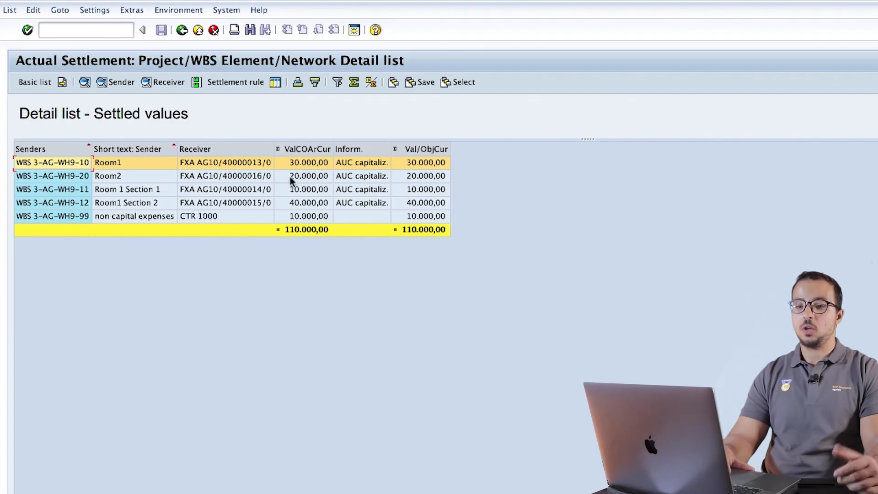
- Examine the receiver debits of WBS 3-AG-WH9-10 by cost element and return to the settlement selection screen
click(171, 84)
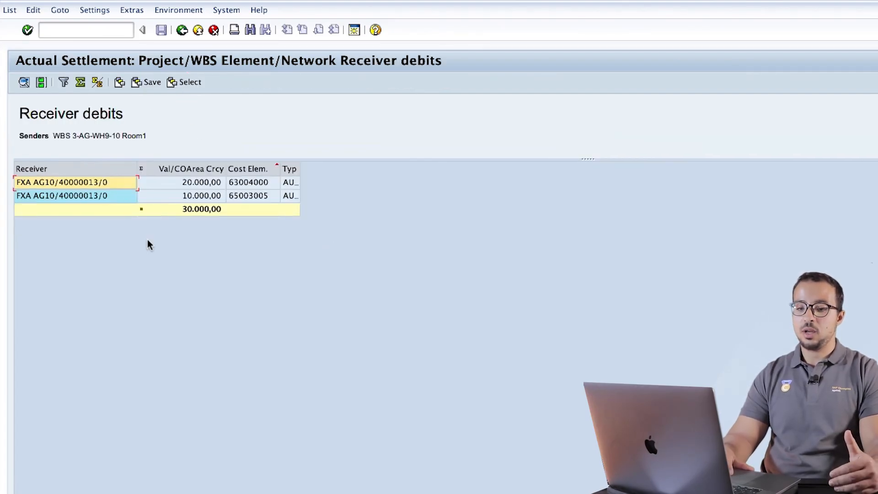
click(182, 31)
click(182, 30)
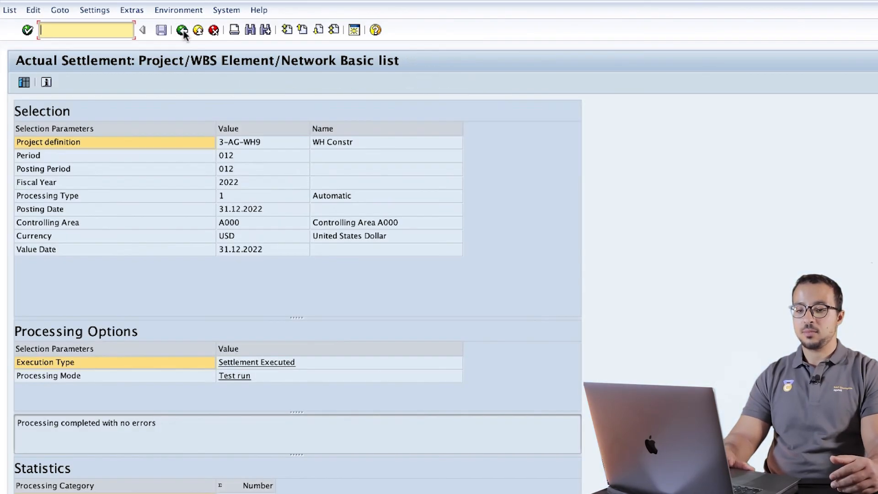
click(182, 31)
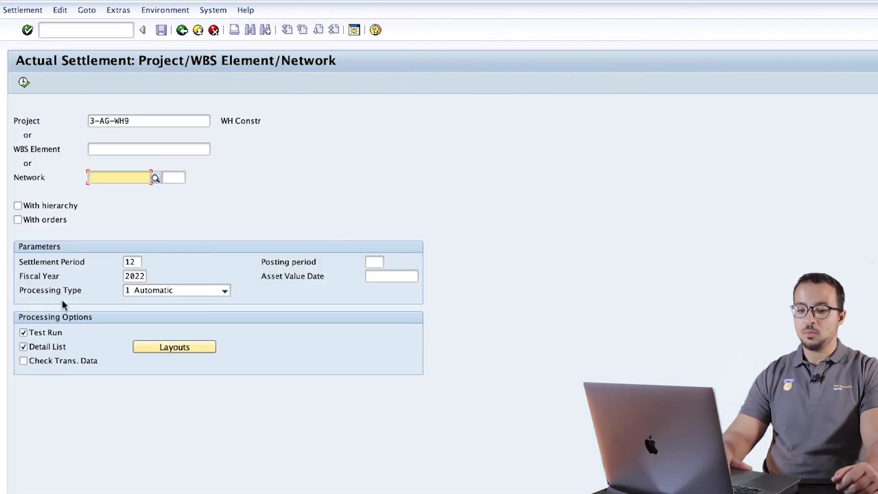
- Execute the automatic settlement of project 3-AG-WH9 for period 12 as an update run and return to the selection screen
click(29, 331)
click(24, 83)
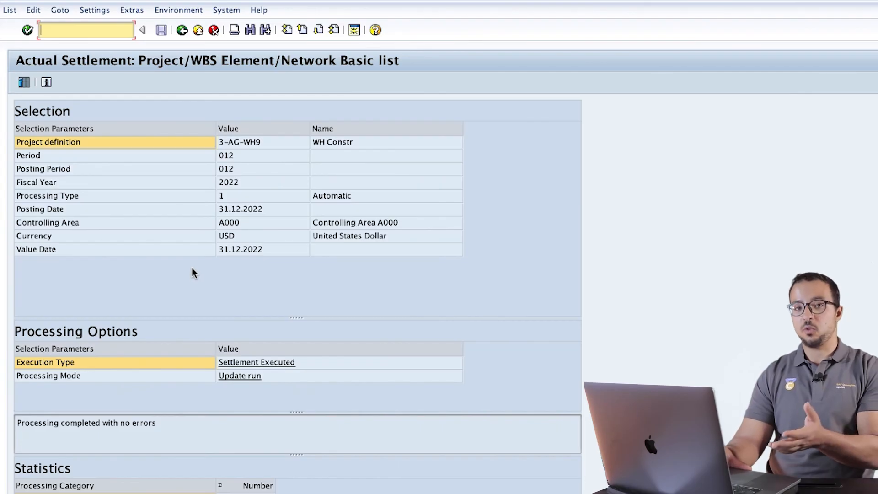
click(182, 30)
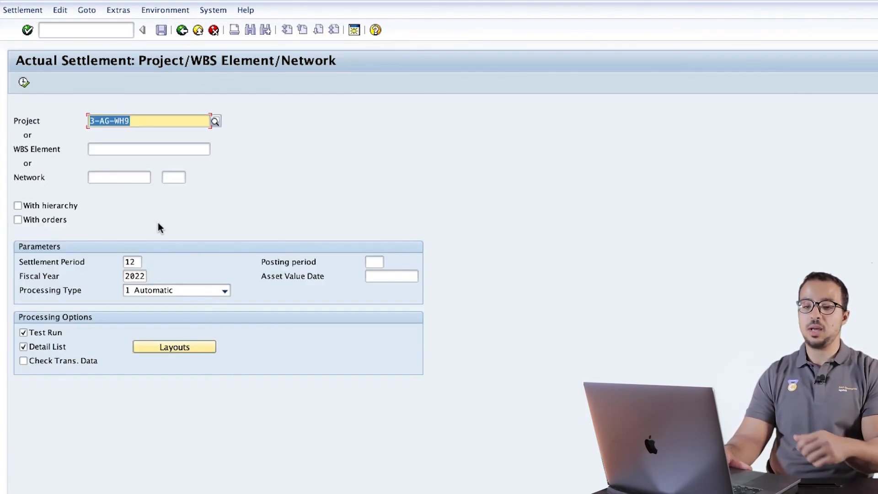
- Test-run the settlement of project 3-AG-WH9 with processing type 8 Full Settlement
click(155, 288)
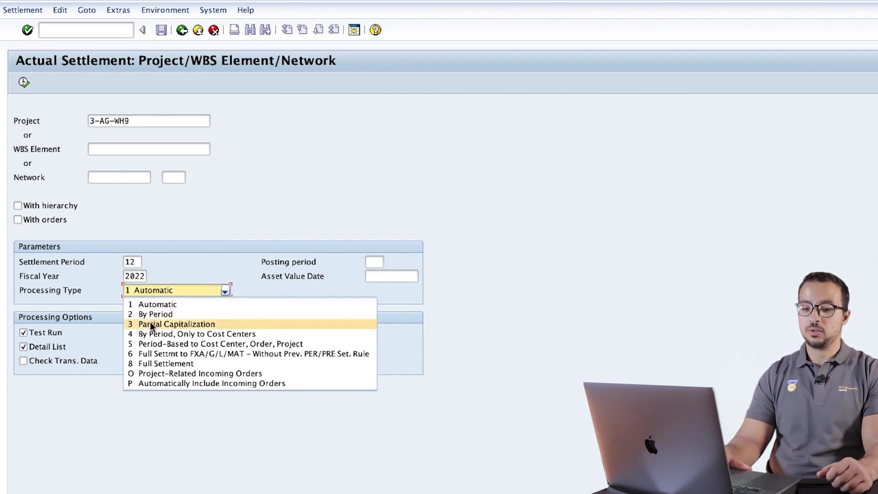
click(147, 364)
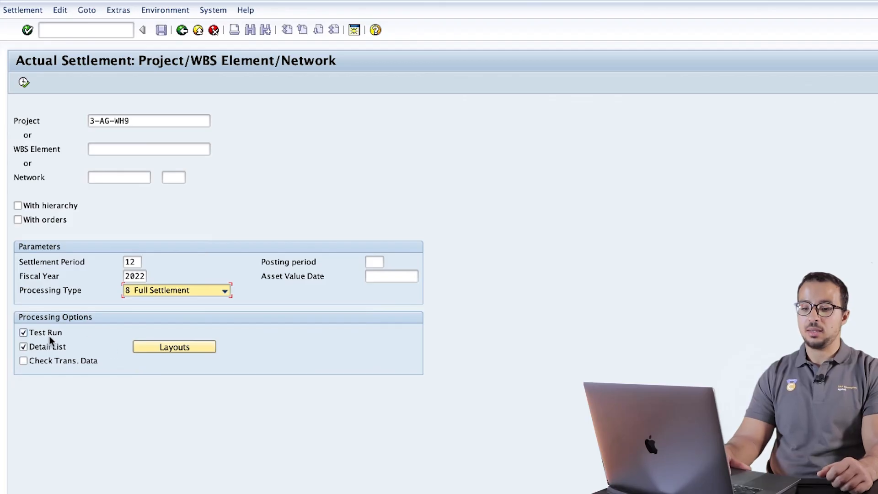
click(25, 82)
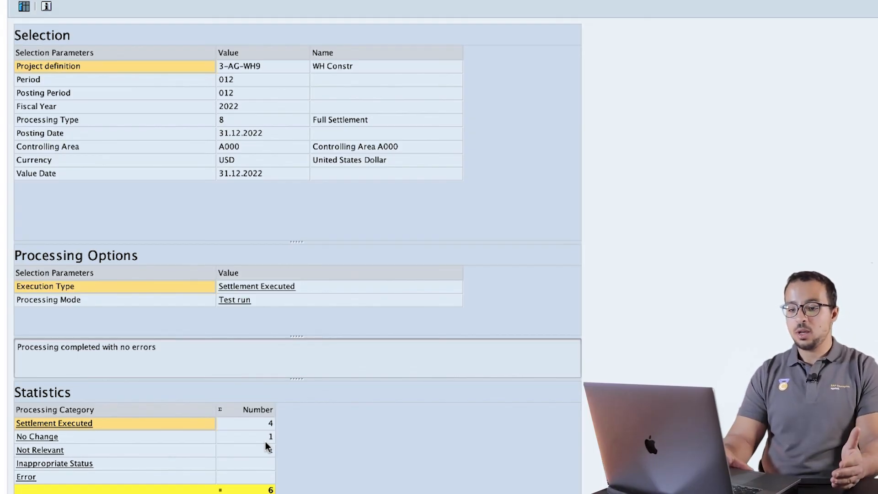
- Review the full settlement detail list and the master data of the receiver asset for WBS 3-AG-WH9-20
click(26, 12)
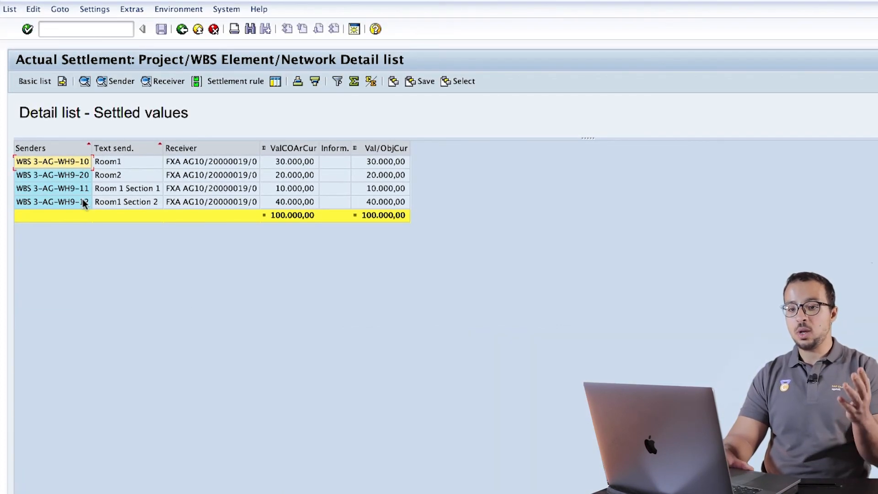
click(230, 174)
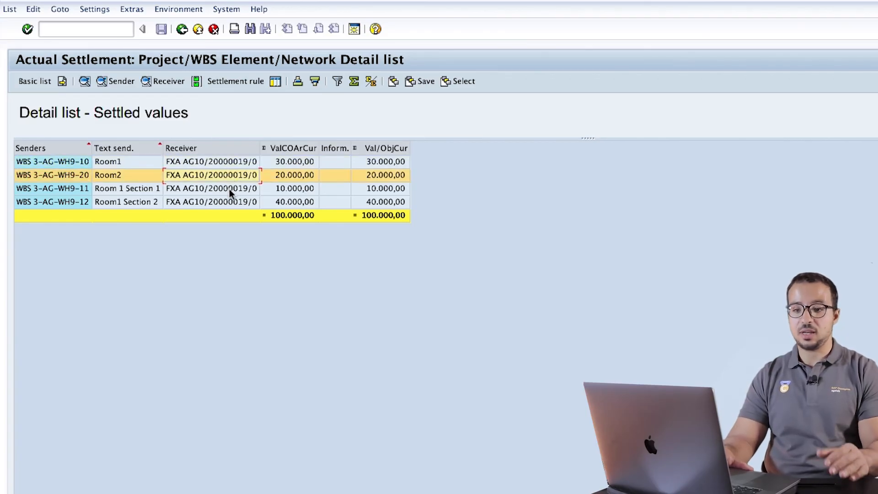
click(198, 81)
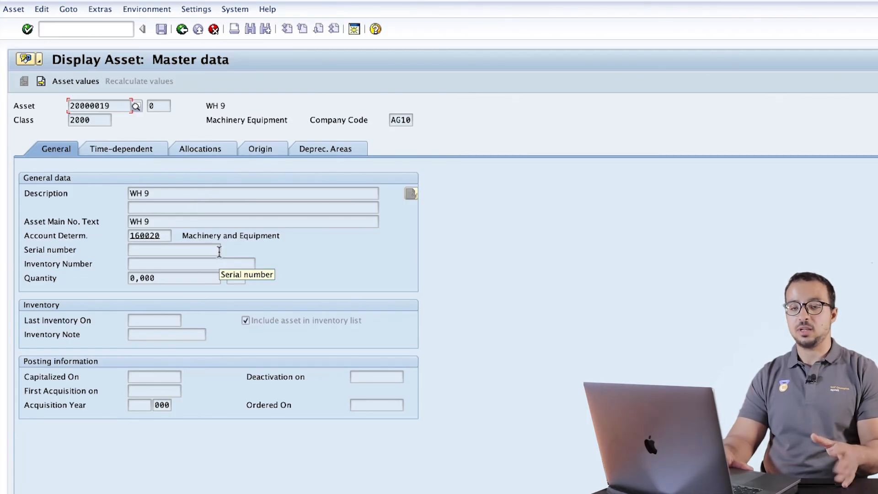
click(182, 28)
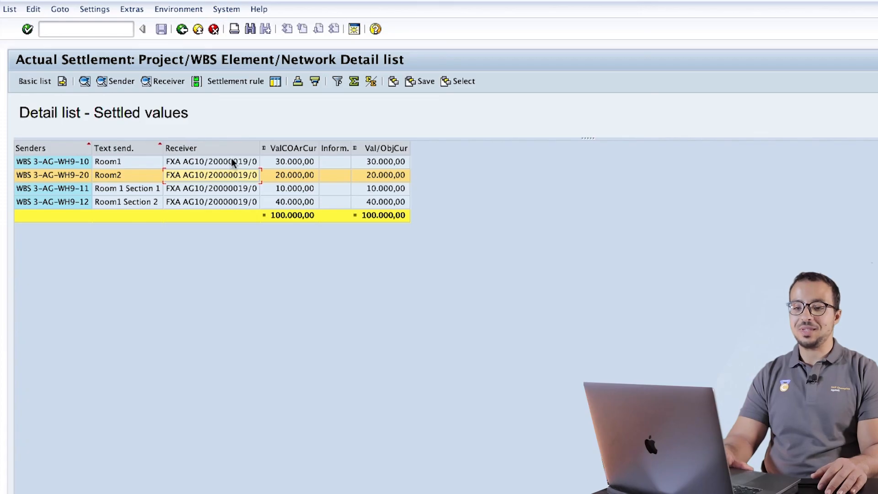